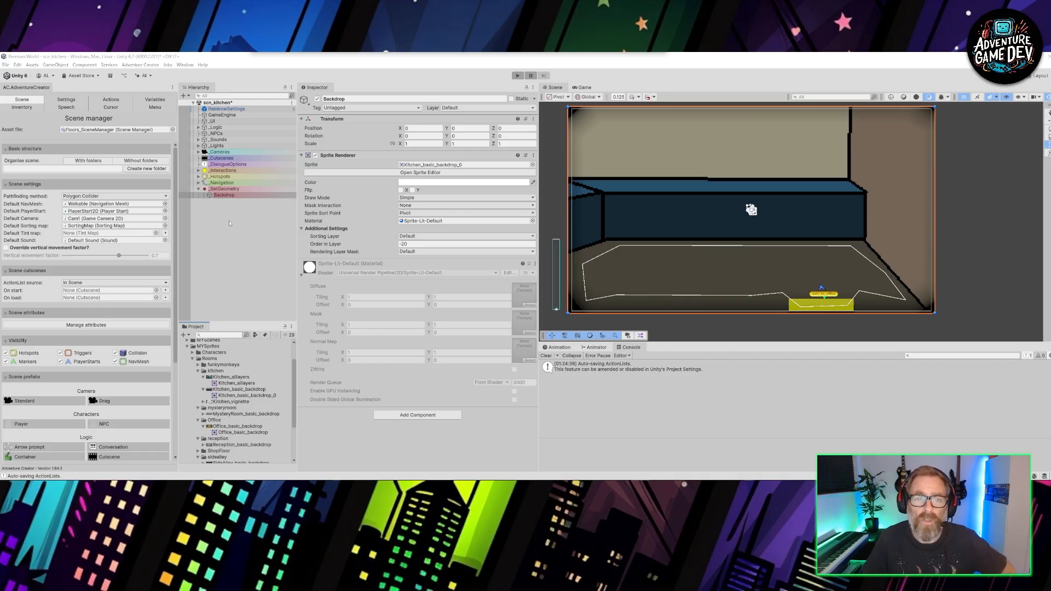
- Replace the Backdrop object's sprite with Kitchen_allayers and widen the Scene view to inspect the kitchen artwork
{"action": "left_click", "coordinate": [230, 195]}
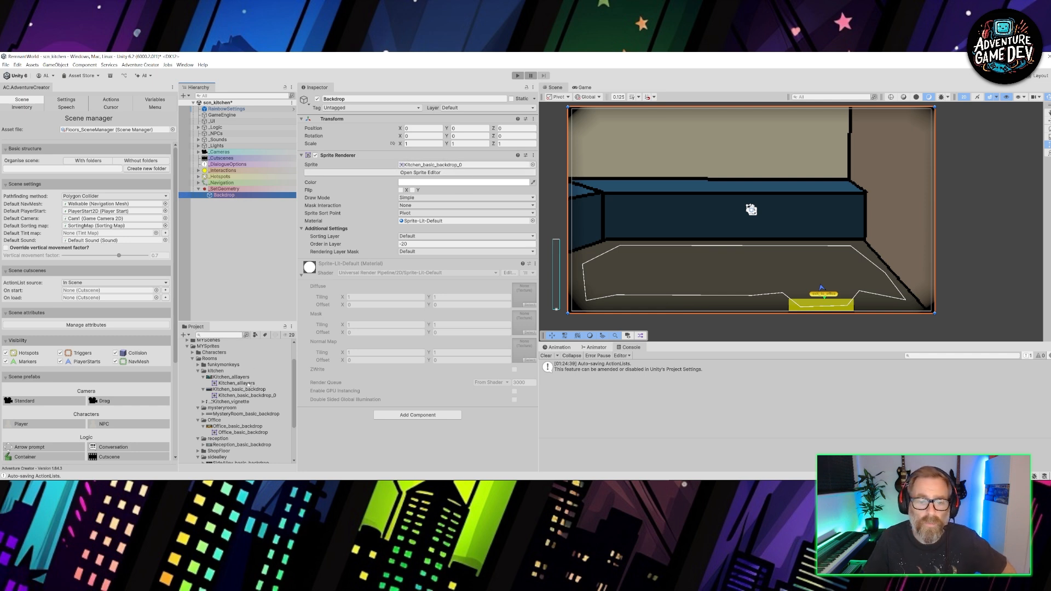
{"action": "left_click_drag", "start_coordinate": [247, 385], "coordinate": [452, 167]}
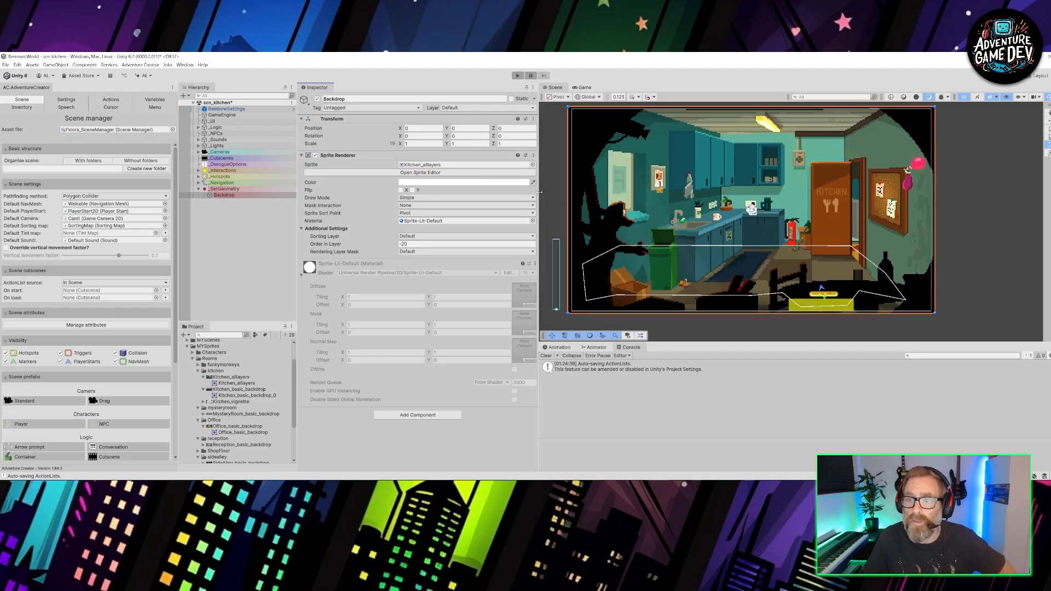
{"action": "left_click_drag", "start_coordinate": [540, 192], "coordinate": [460, 192]}
{"action": "scroll", "coordinate": [693, 207], "scroll_direction": "up", "scroll_amount": 3}
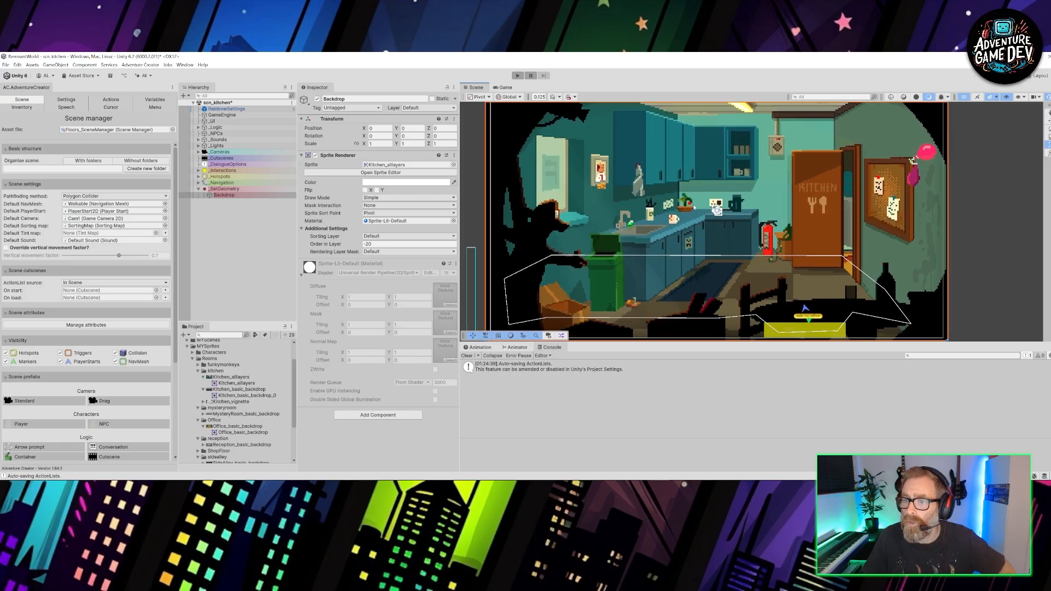
{"action": "scroll", "coordinate": [694, 207], "scroll_direction": "up", "scroll_amount": 4}
{"action": "middle_click_drag", "start_coordinate": [691, 249], "coordinate": [673, 210]}
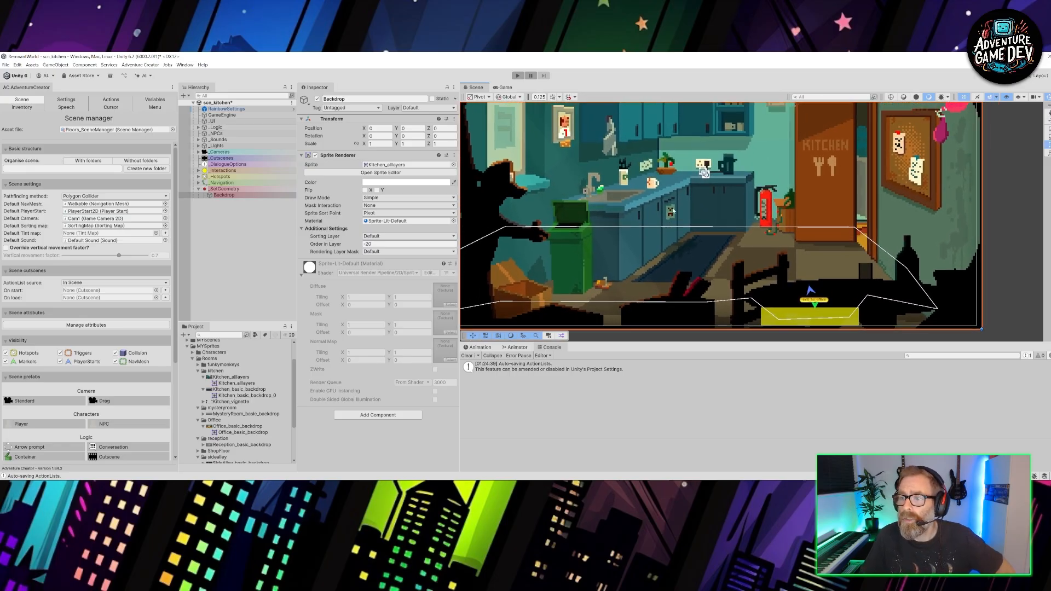
{"action": "scroll", "coordinate": [674, 211], "scroll_direction": "down", "scroll_amount": 2}
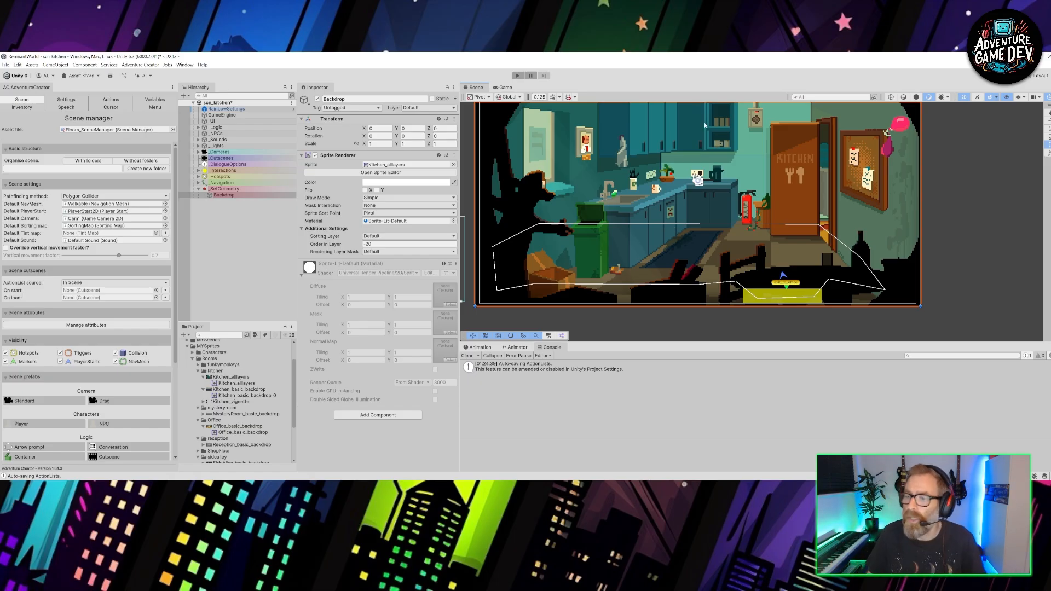
{"action": "middle_click_drag", "start_coordinate": [761, 244], "coordinate": [753, 272]}
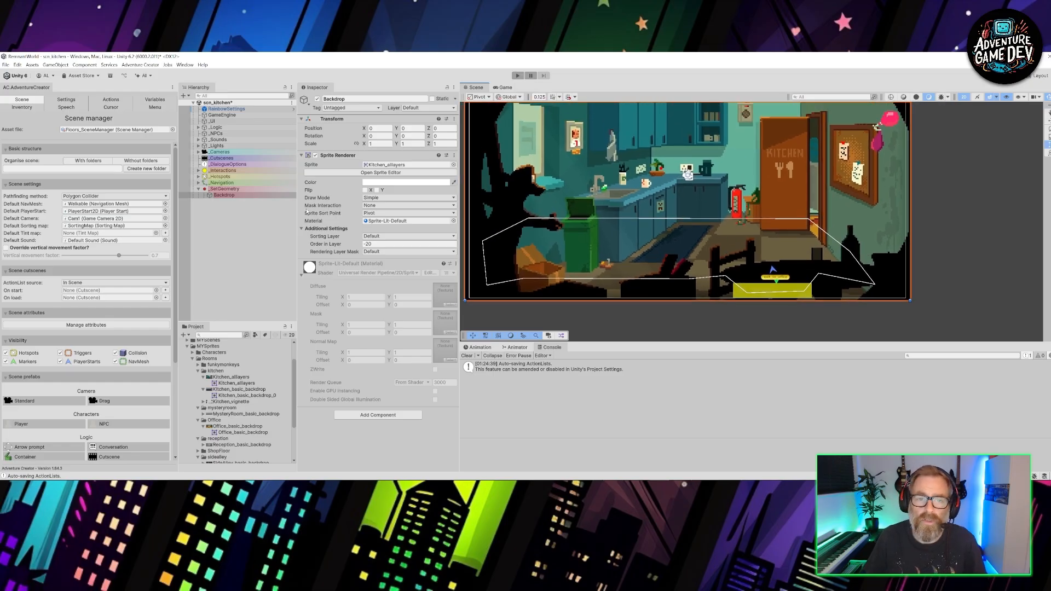
- Duplicate the Backdrop object and rename the original as Foreground
{"action": "left_click", "coordinate": [230, 196]}
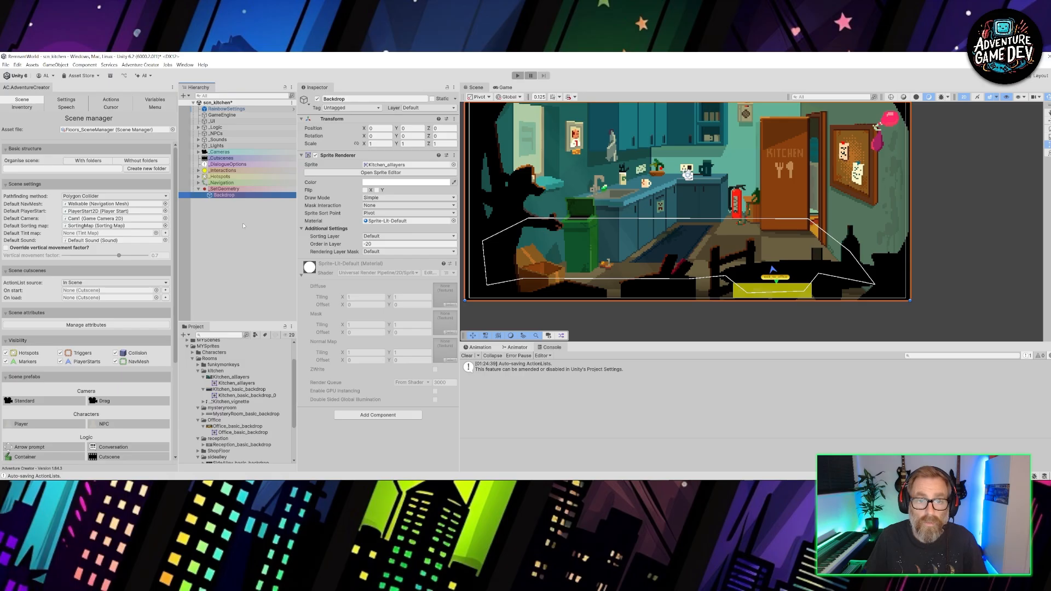
{"action": "key", "text": "ctrl+d"}
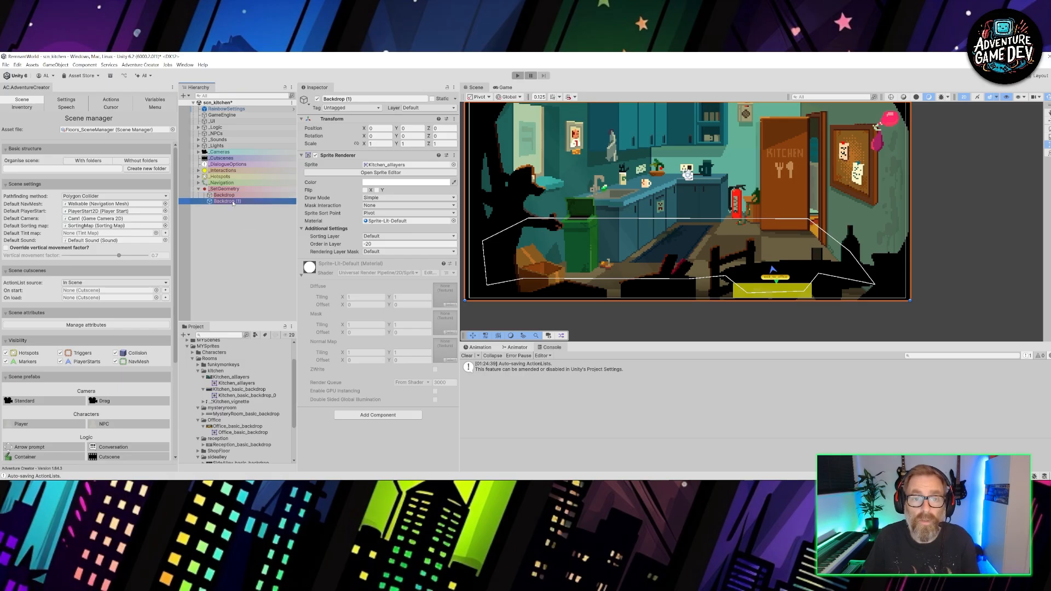
{"action": "left_click", "coordinate": [236, 196]}
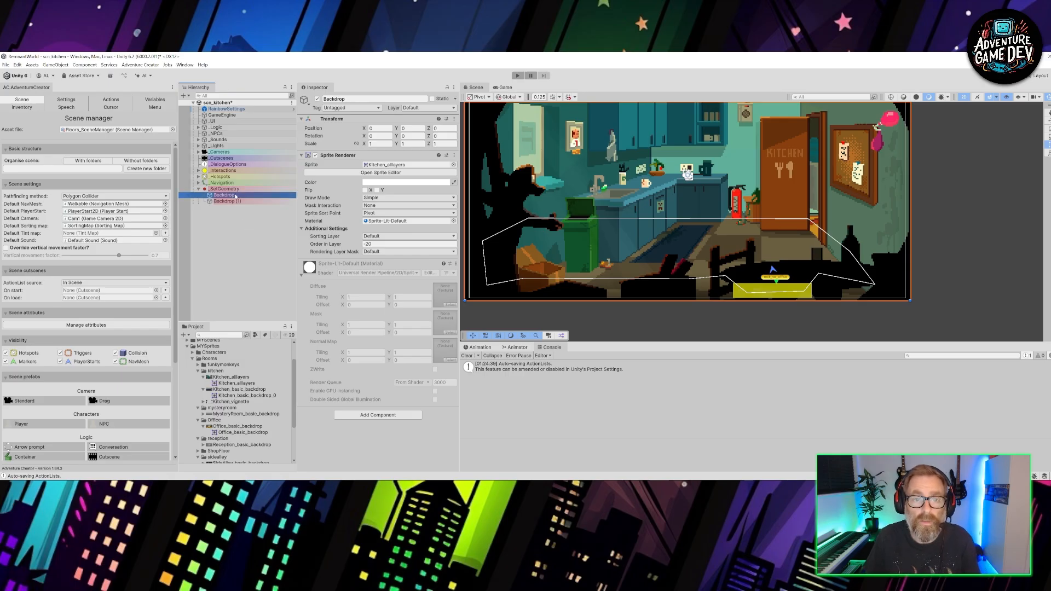
{"action": "left_click", "coordinate": [236, 196]}
{"action": "type", "text": "Fo"}
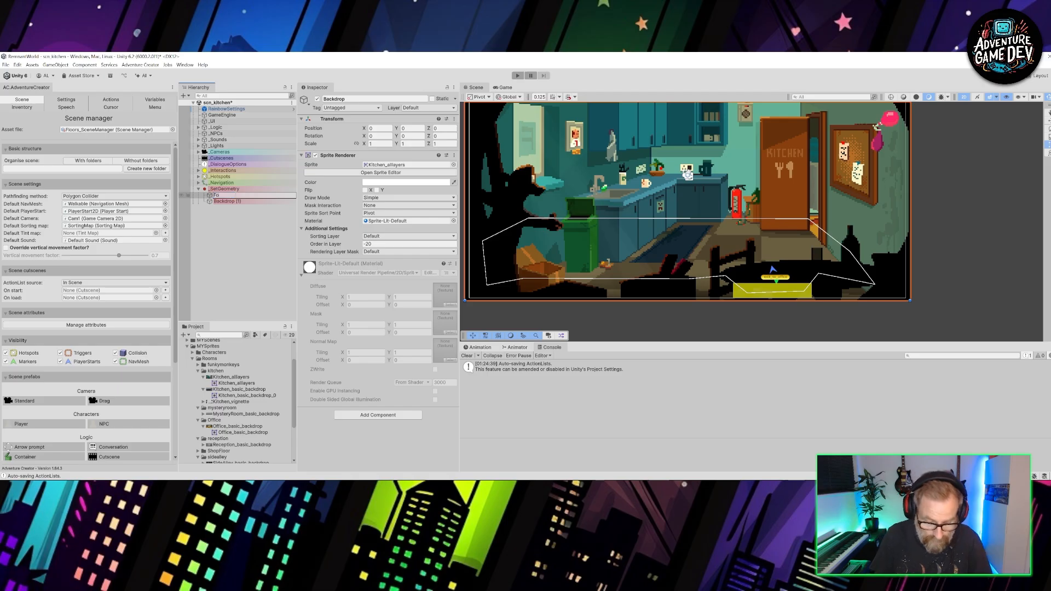
{"action": "type", "text": "reground"}
{"action": "key", "text": "Return"}
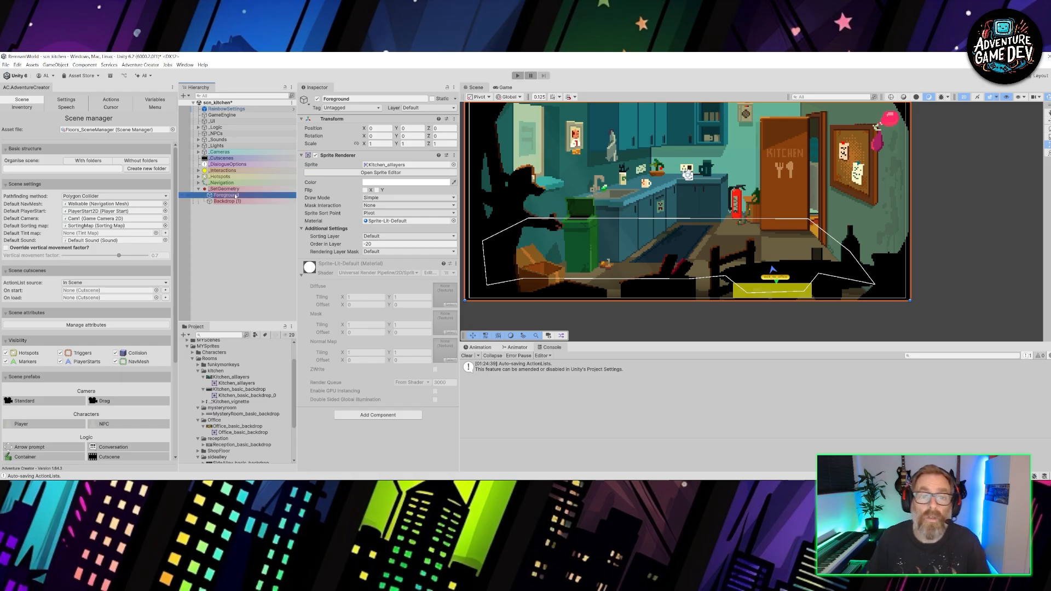
- Assign the Kitchen_vignette sprite to the Foreground object's Sprite Renderer
{"action": "left_click", "coordinate": [241, 402]}
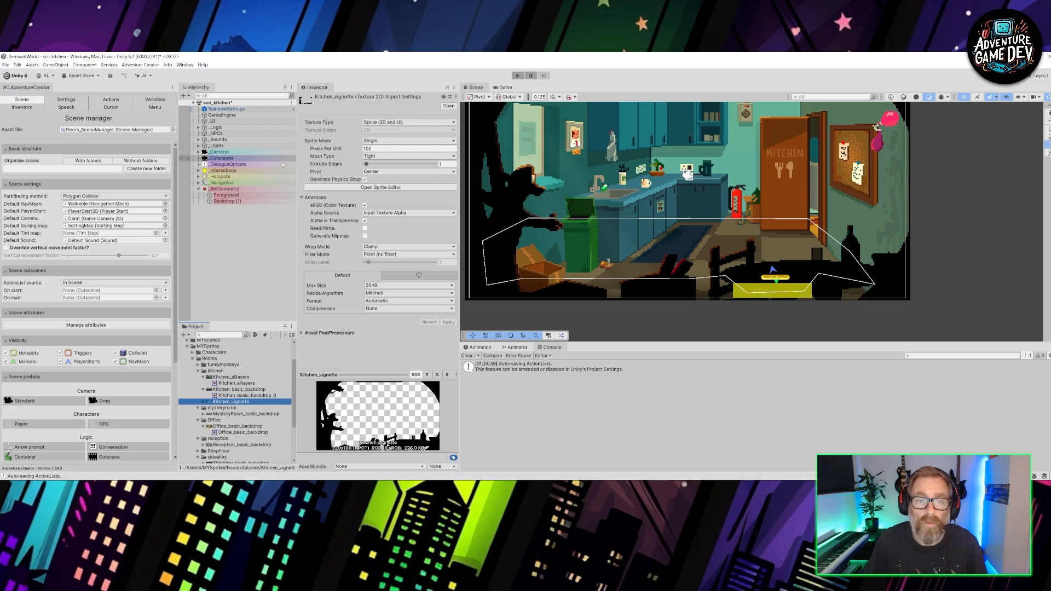
{"action": "left_click", "coordinate": [226, 195]}
{"action": "left_click_drag", "start_coordinate": [239, 404], "coordinate": [382, 166]}
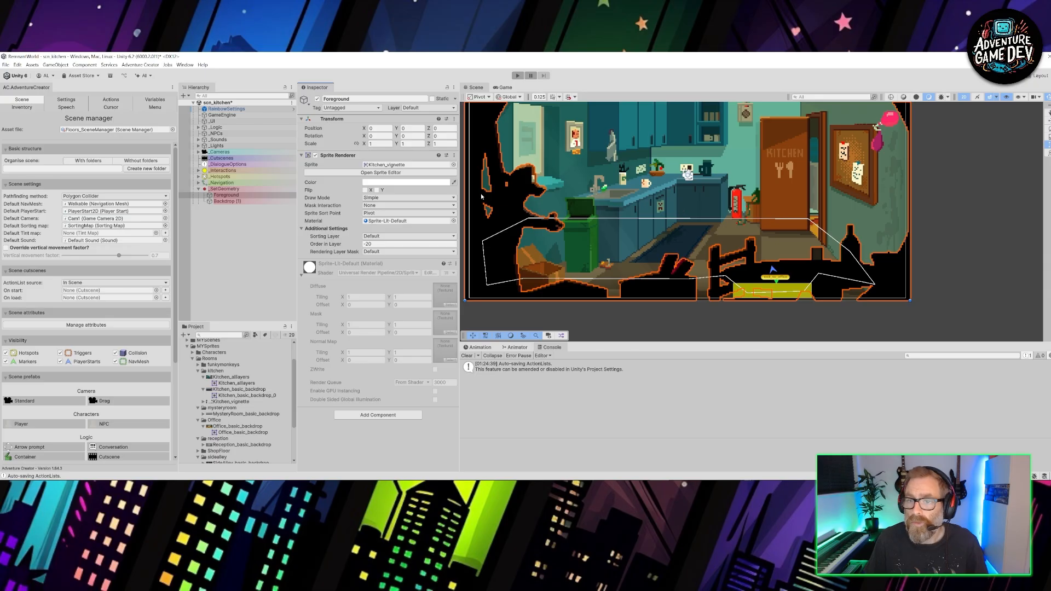
- Temporarily hide the duplicated backdrop to examine the foreground vignette alone, and show the backdrop again
{"action": "left_click", "coordinate": [222, 201]}
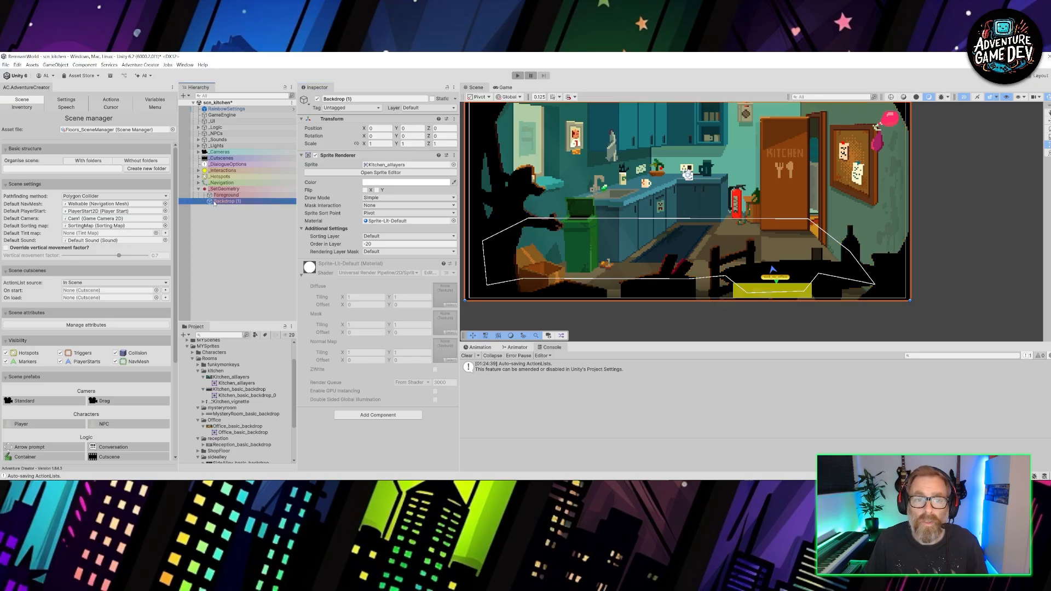
{"action": "left_click", "coordinate": [183, 202]}
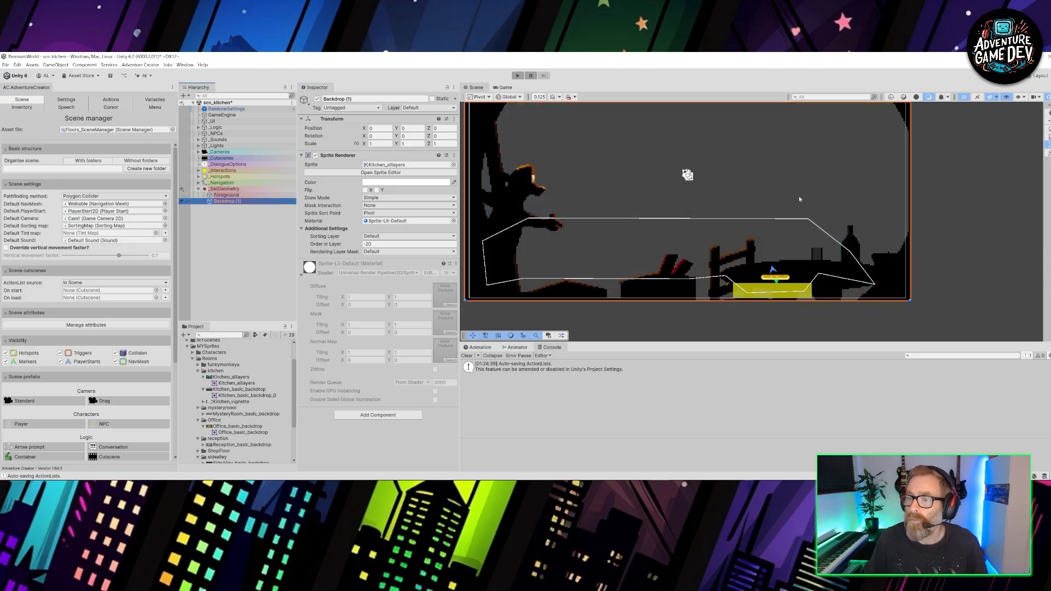
{"action": "scroll", "coordinate": [799, 199], "scroll_direction": "up", "scroll_amount": 1}
{"action": "middle_click_drag", "start_coordinate": [791, 198], "coordinate": [821, 206]}
{"action": "middle_click_drag", "start_coordinate": [719, 157], "coordinate": [717, 190]}
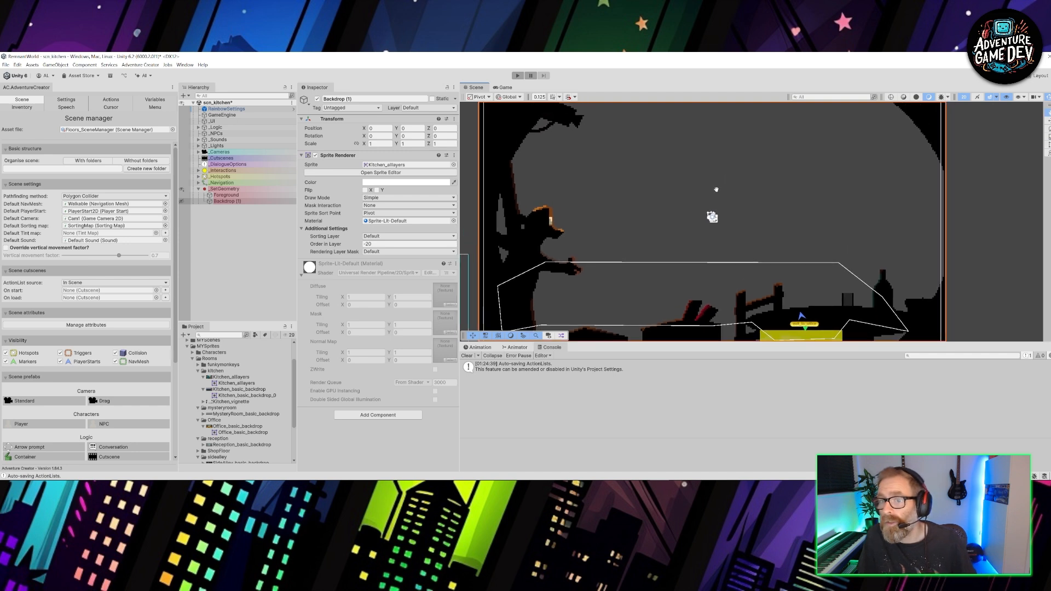
{"action": "middle_click_drag", "start_coordinate": [677, 224], "coordinate": [721, 213]}
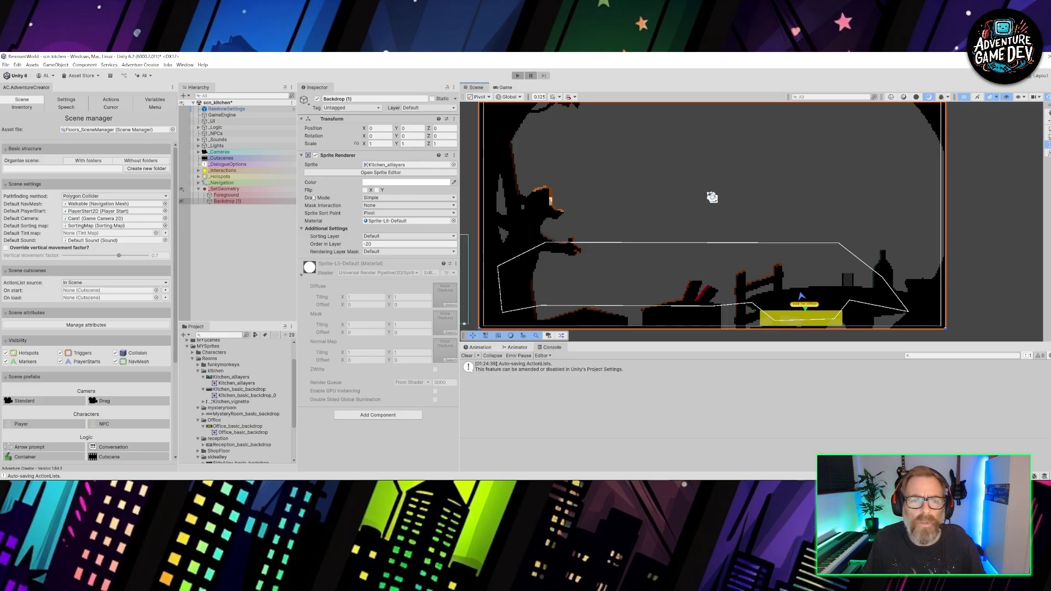
{"action": "left_click", "coordinate": [182, 201]}
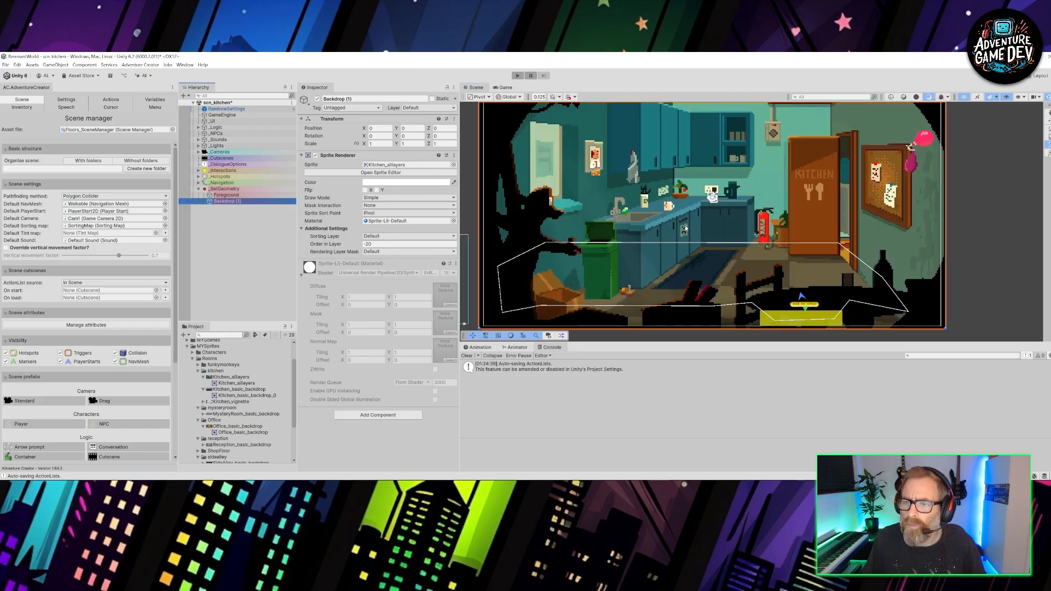
{"action": "mouse_move", "coordinate": [734, 190]}
{"action": "middle_mouse_down"}
{"action": "mouse_move", "coordinate": [737, 229]}
{"action": "mouse_move", "coordinate": [733, 202]}
{"action": "middle_mouse_up"}
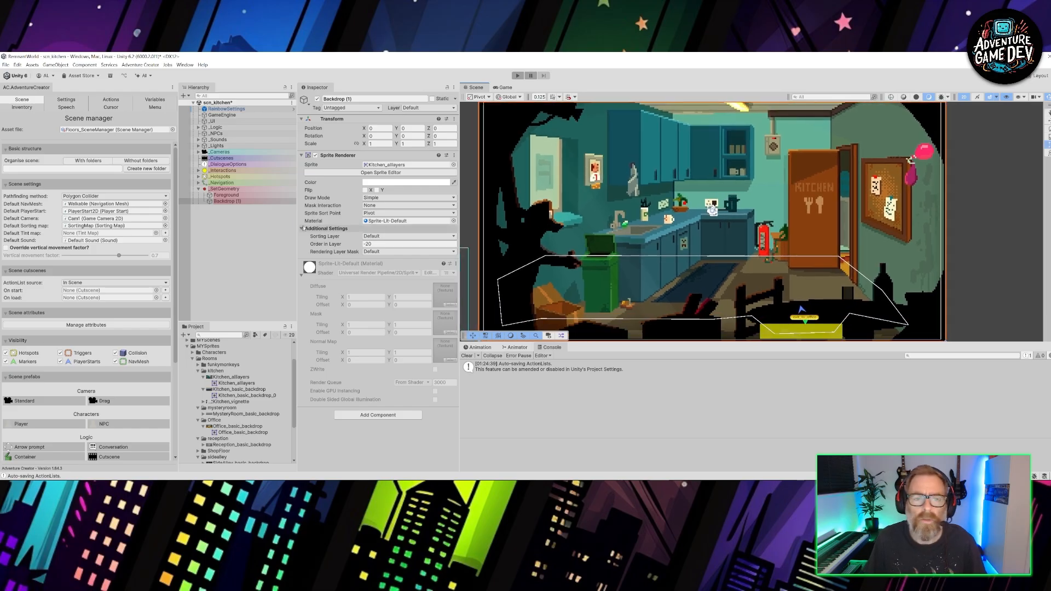
- Reshape the right end of the Walkable navigation mesh by removing the upper side vertex and pulling the lower corner inward
{"action": "left_click", "coordinate": [199, 183]}
{"action": "left_click", "coordinate": [204, 207]}
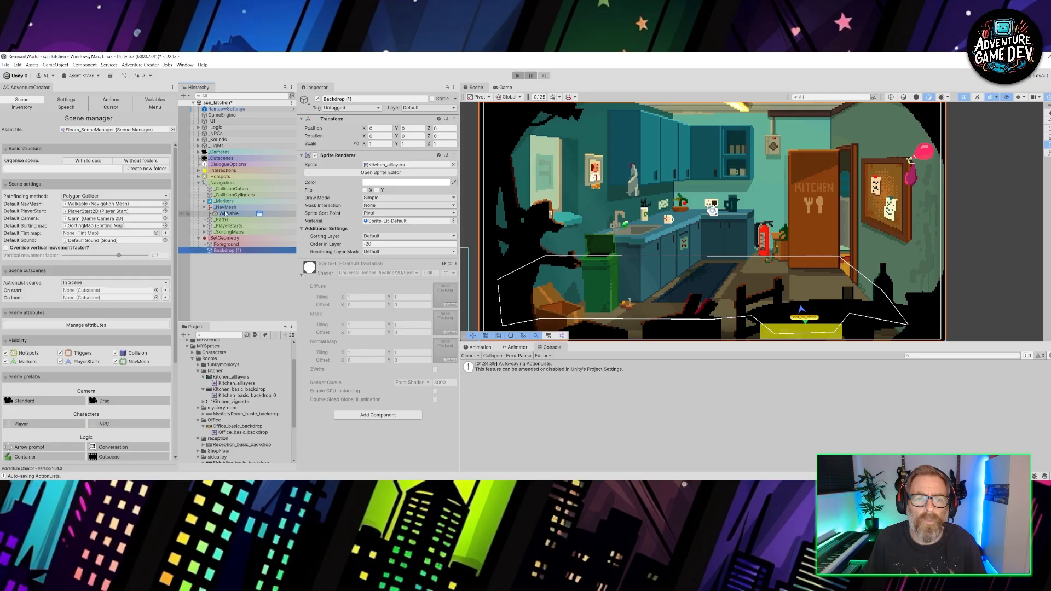
{"action": "left_click", "coordinate": [230, 213]}
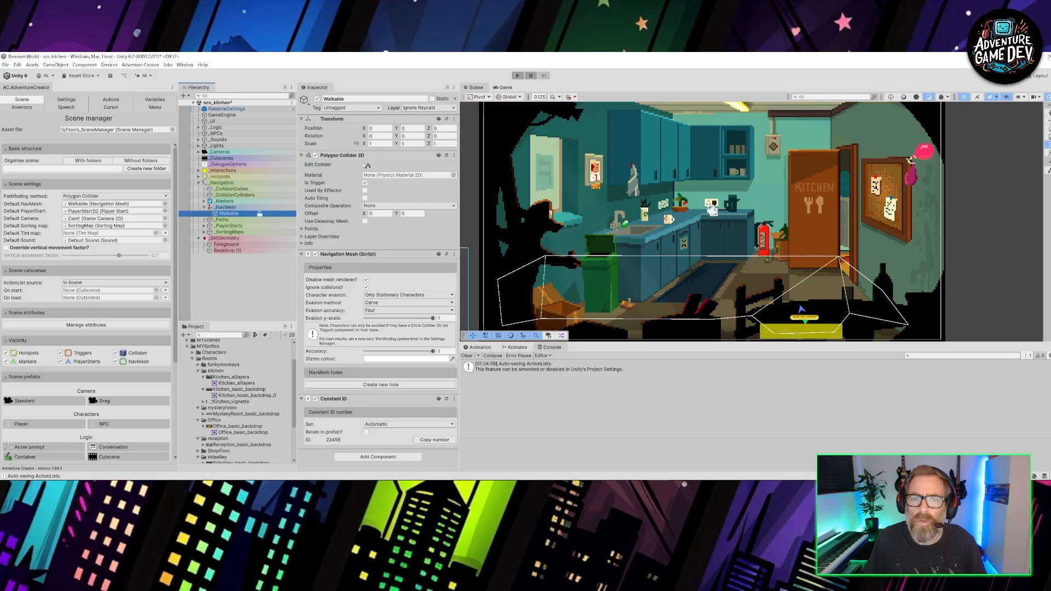
{"action": "middle_click_drag", "start_coordinate": [842, 250], "coordinate": [681, 230]}
{"action": "scroll", "coordinate": [682, 229], "scroll_direction": "up", "scroll_amount": 3}
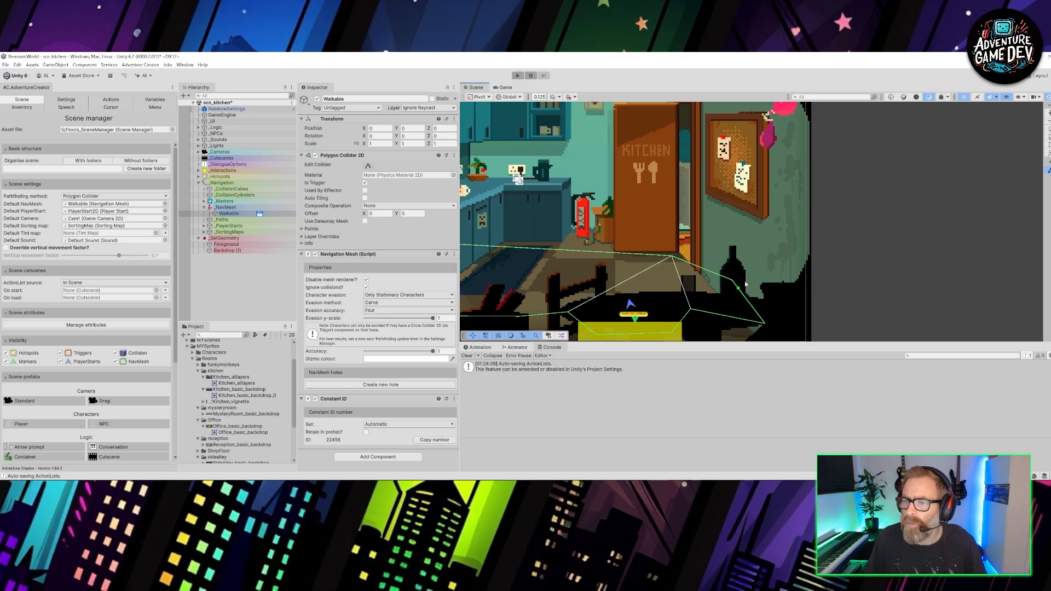
{"action": "left_click_drag", "start_coordinate": [733, 280], "coordinate": [691, 273]}
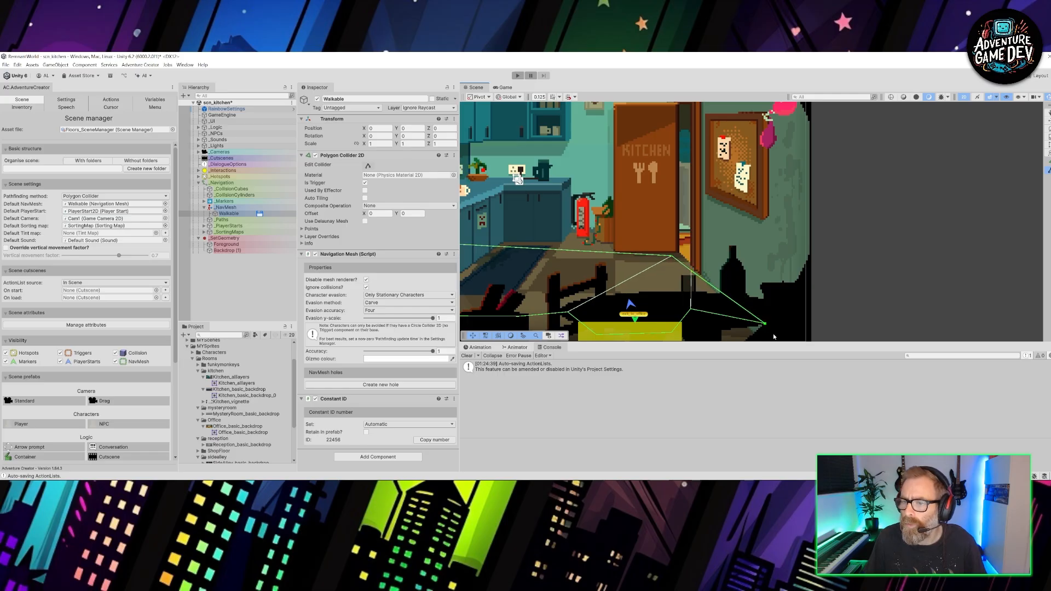
{"action": "left_click_drag", "start_coordinate": [765, 325], "coordinate": [701, 333]}
- Move the Walkable mesh's lower and left vertices so its outline follows the floor in front of the bin and cabinets
{"action": "middle_click_drag", "start_coordinate": [693, 332], "coordinate": [842, 270]}
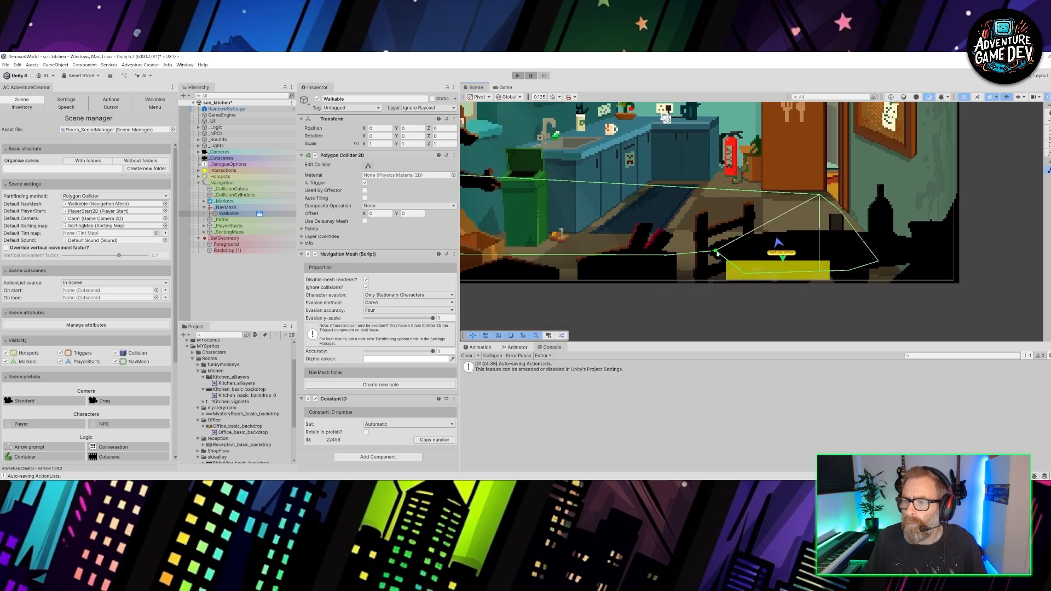
{"action": "left_click_drag", "start_coordinate": [716, 253], "coordinate": [667, 254]}
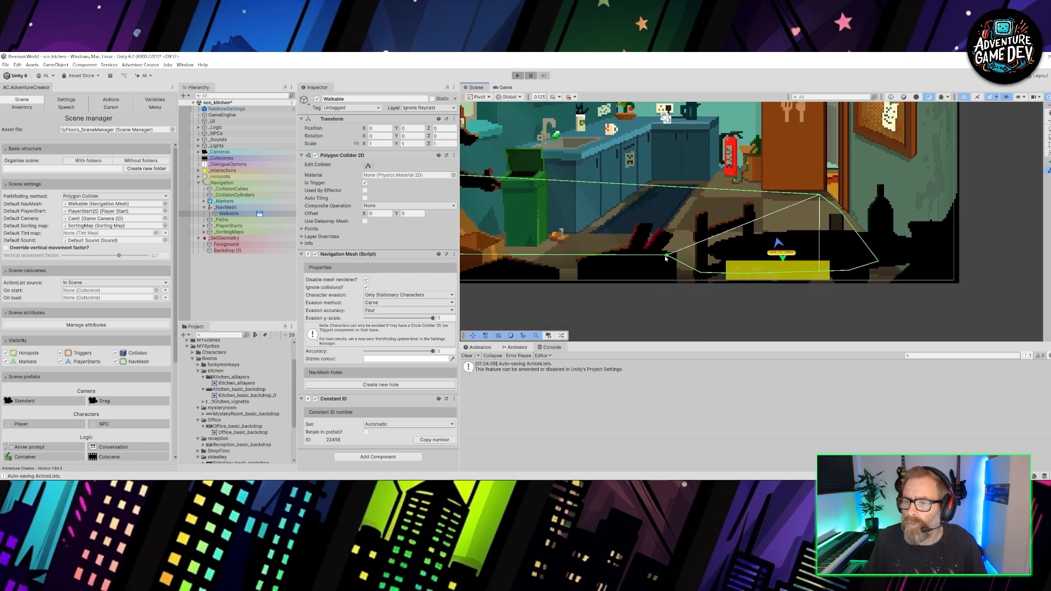
{"action": "middle_click_drag", "start_coordinate": [572, 254], "coordinate": [735, 224]}
{"action": "left_click_drag", "start_coordinate": [842, 226], "coordinate": [685, 241]}
{"action": "left_click_drag", "start_coordinate": [582, 177], "coordinate": [739, 224]}
{"action": "left_click_drag", "start_coordinate": [643, 147], "coordinate": [786, 204]}
{"action": "middle_click_drag", "start_coordinate": [798, 201], "coordinate": [677, 251]}
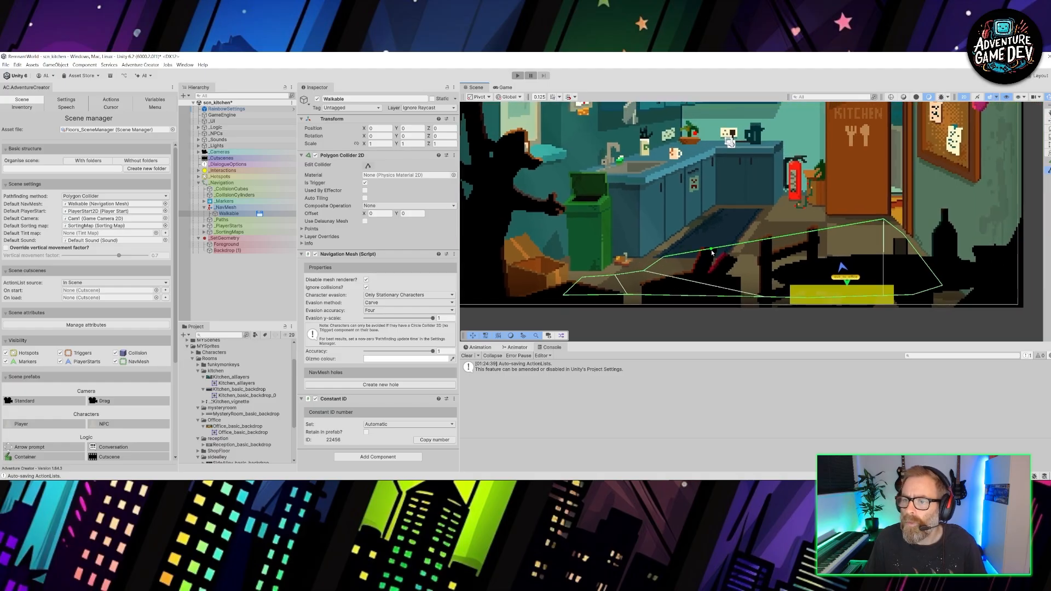
- Fit the Walkable mesh's upper edge to the floor by adding and moving vertices across the rug and below the kitchen door
{"action": "left_click_drag", "start_coordinate": [721, 216], "coordinate": [731, 219]}
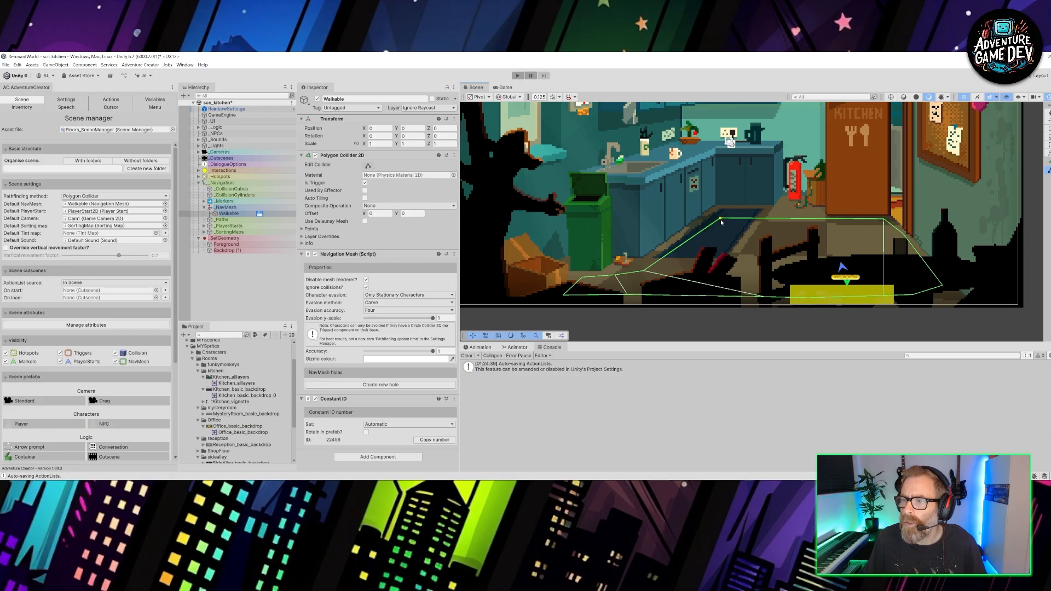
{"action": "left_click", "coordinate": [767, 220]}
{"action": "left_click_drag", "start_coordinate": [721, 220], "coordinate": [814, 212]}
{"action": "left_click_drag", "start_coordinate": [881, 223], "coordinate": [888, 221]}
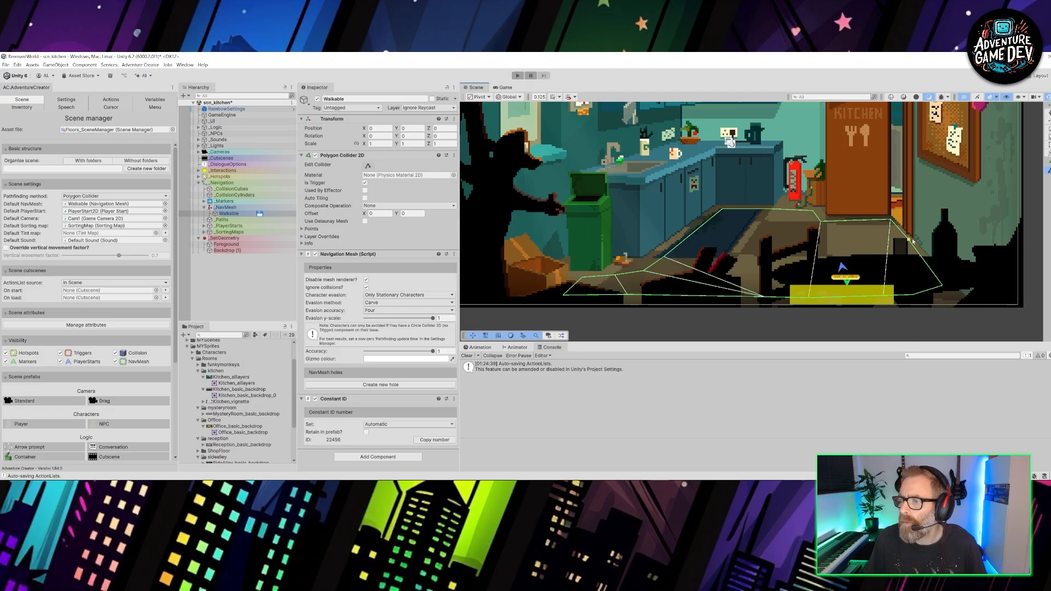
{"action": "left_click", "coordinate": [908, 241]}
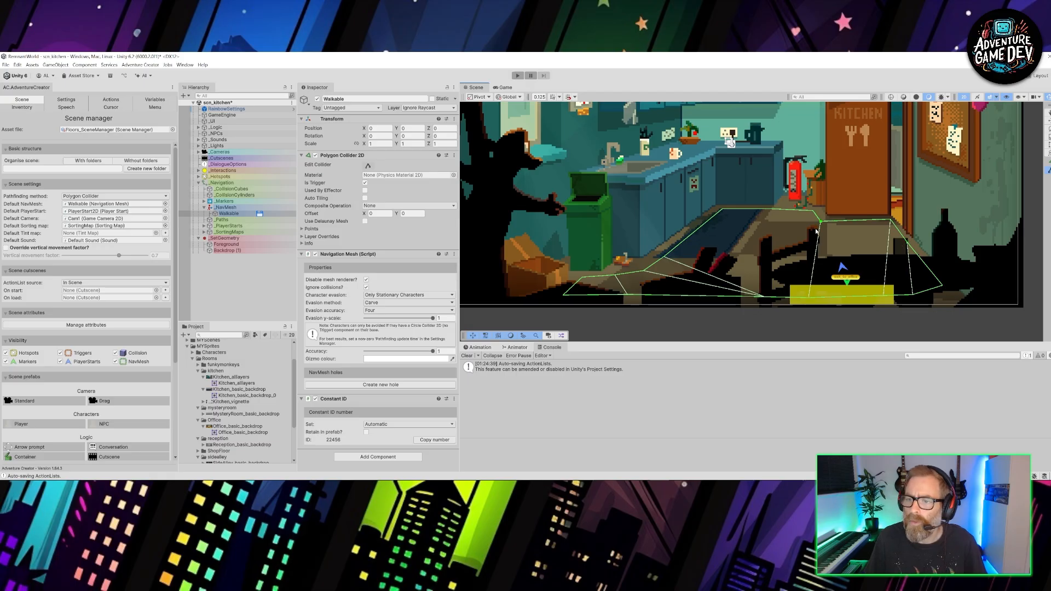
{"action": "middle_click_drag", "start_coordinate": [898, 246], "coordinate": [828, 240]}
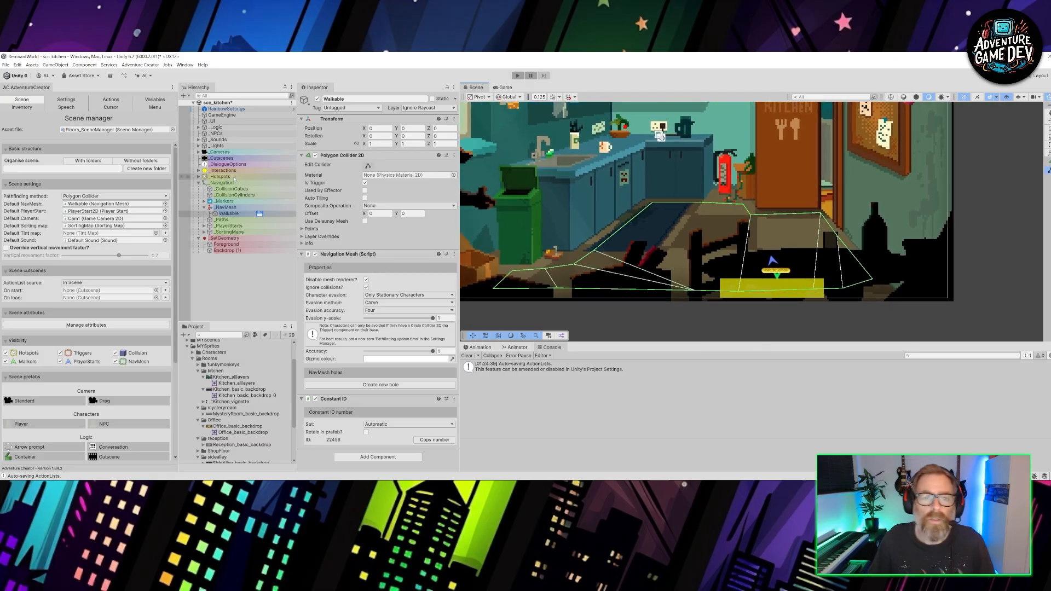
- Move the exit_to_office hotspot up to the kitchen doorway, at about X 3.06, Y -0.16
{"action": "left_click", "coordinate": [199, 176]}
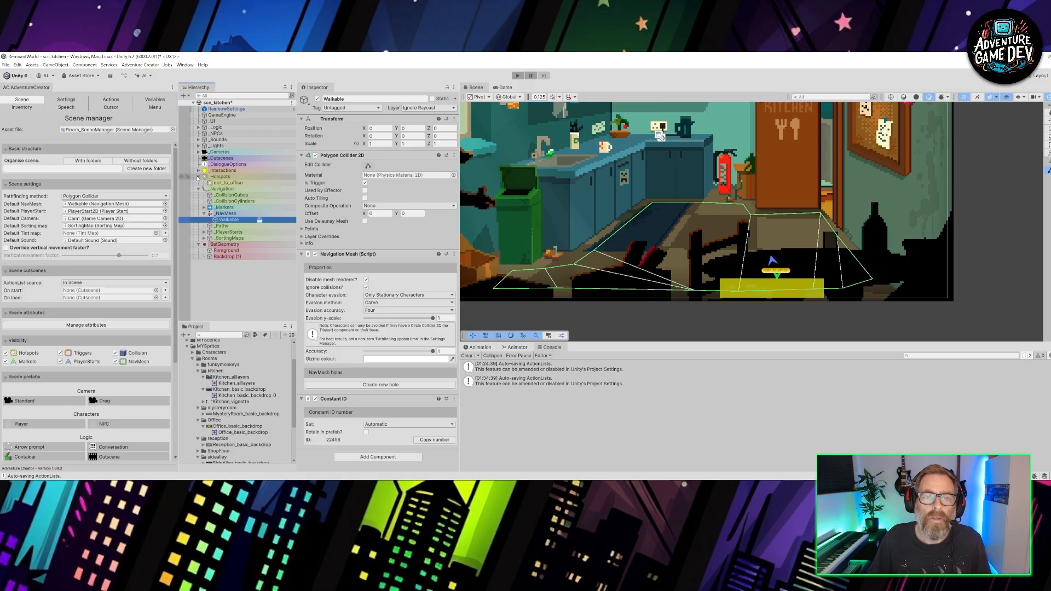
{"action": "left_click", "coordinate": [246, 183]}
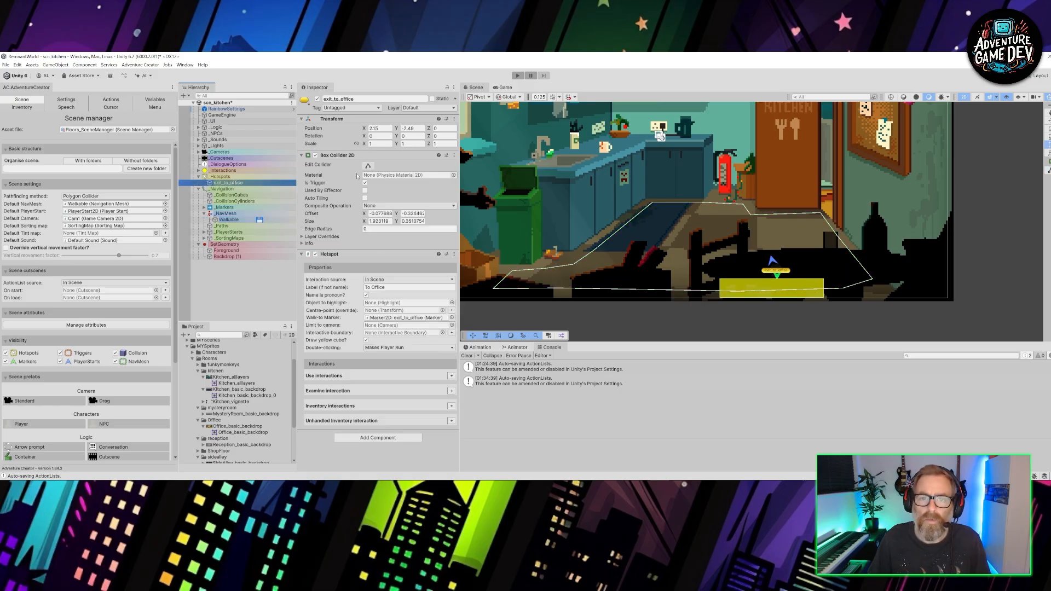
{"action": "key", "text": "w"}
{"action": "left_click_drag", "start_coordinate": [784, 269], "coordinate": [831, 200]}
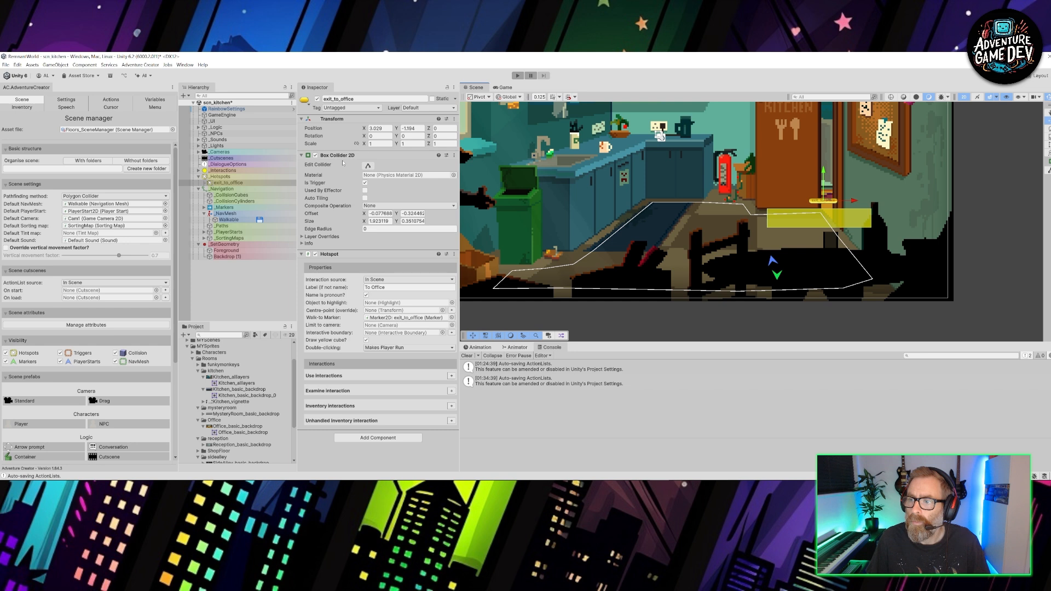
{"action": "middle_click_drag", "start_coordinate": [861, 113], "coordinate": [766, 184]}
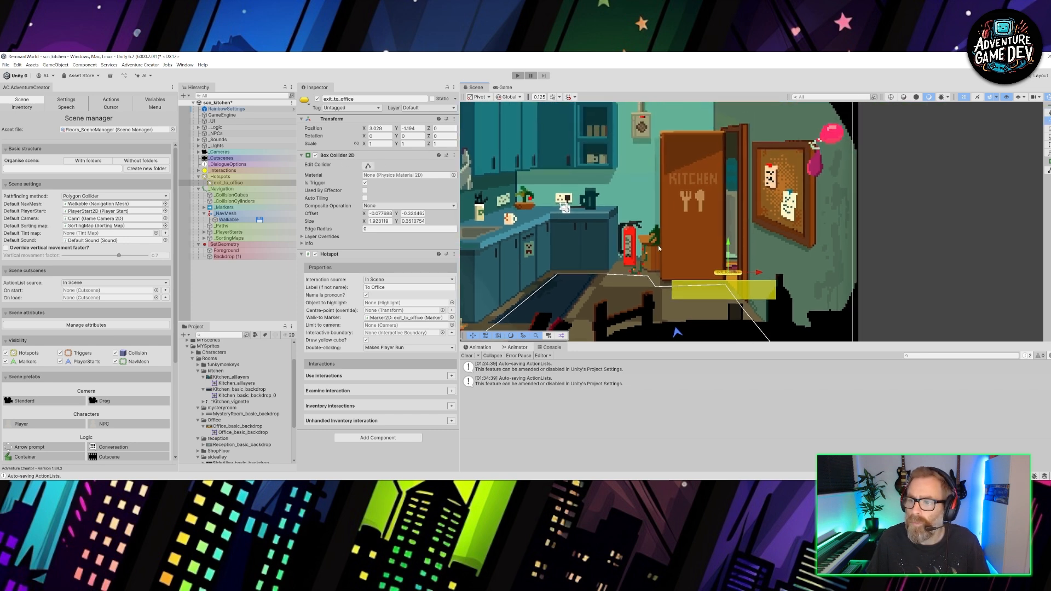
{"action": "left_click_drag", "start_coordinate": [733, 273], "coordinate": [737, 217]}
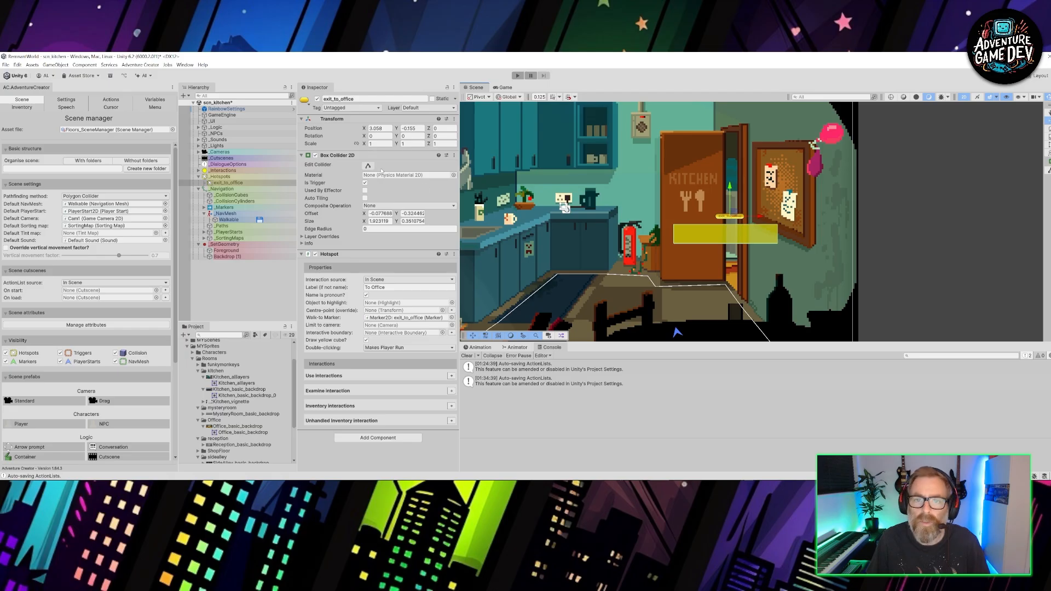
- Reshape the exit_to_office hotspot's box collider into a tall strip about 0.43 by 2.81 covering the open kitchen doorway
{"action": "left_click", "coordinate": [368, 165]}
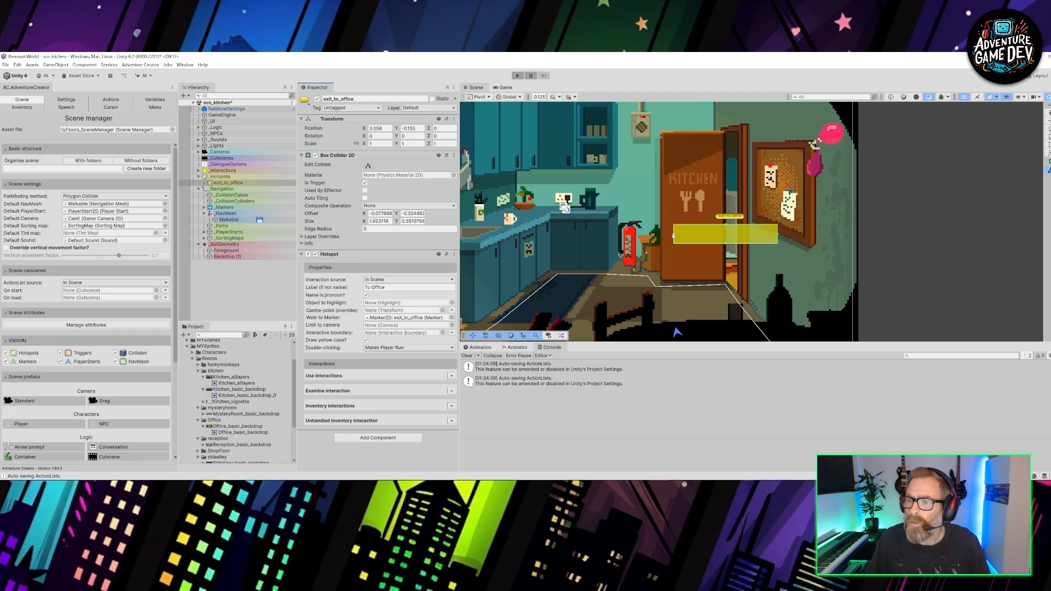
{"action": "left_click_drag", "start_coordinate": [674, 235], "coordinate": [741, 135]}
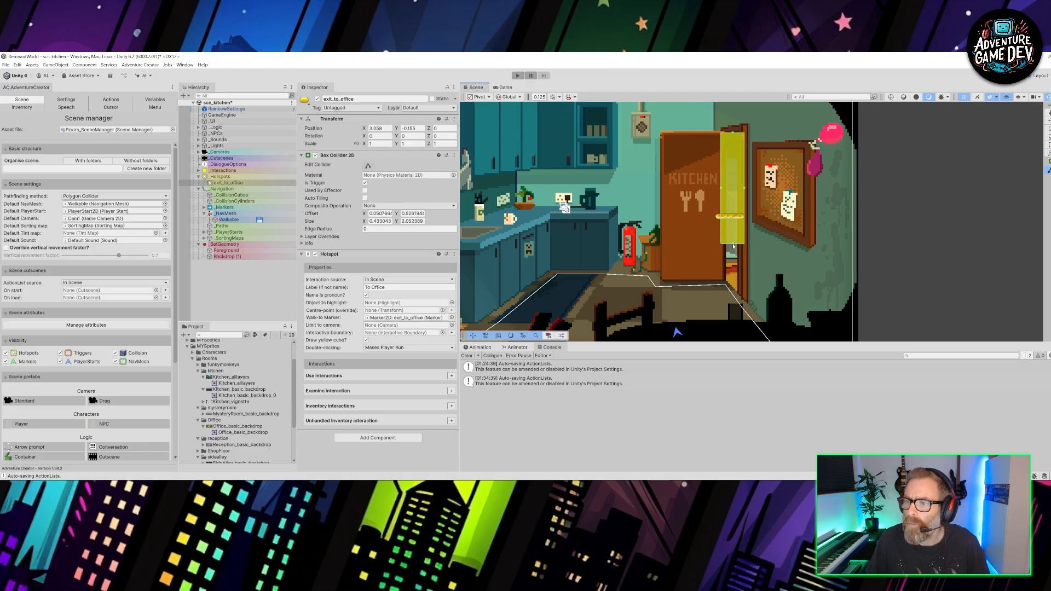
{"action": "left_click_drag", "start_coordinate": [734, 246], "coordinate": [736, 294]}
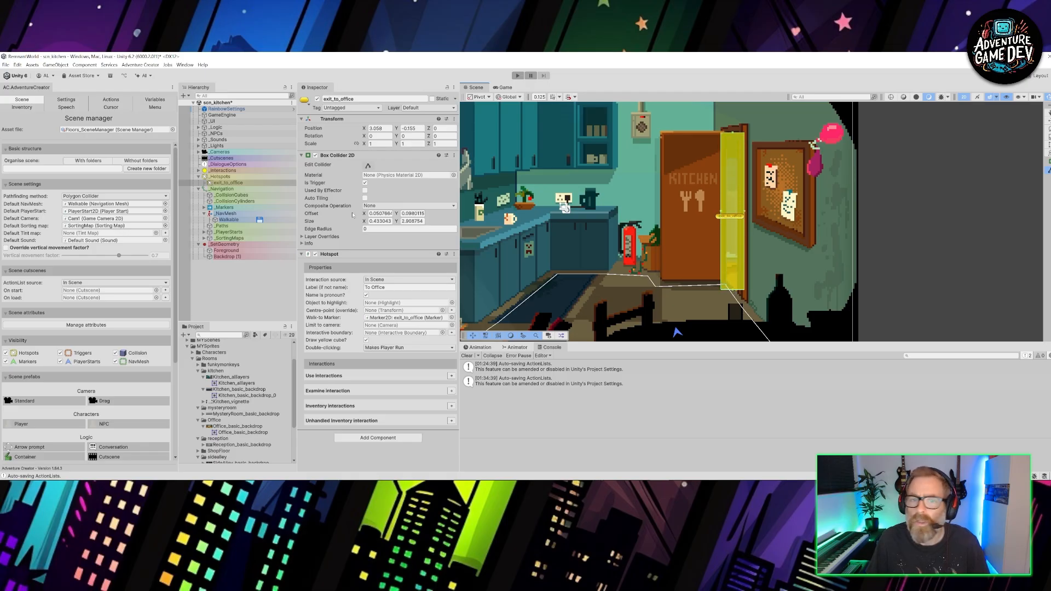
- Move the exit_to_office marker to the doorway floor at about X 2.76, Y -1.58, and rotate it to about 275° in Z
{"action": "left_click", "coordinate": [205, 208]}
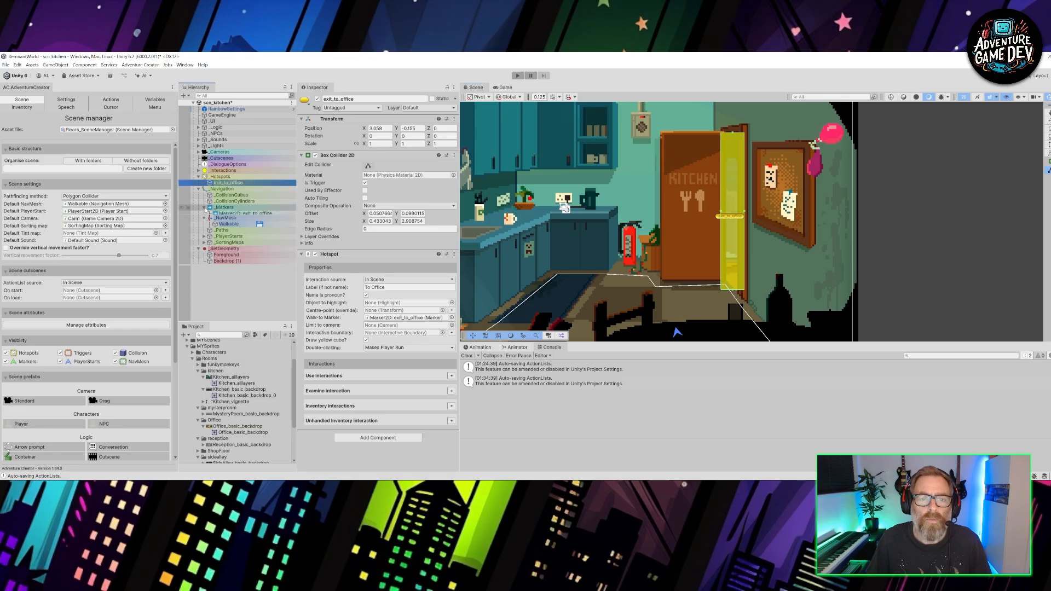
{"action": "left_click", "coordinate": [237, 213]}
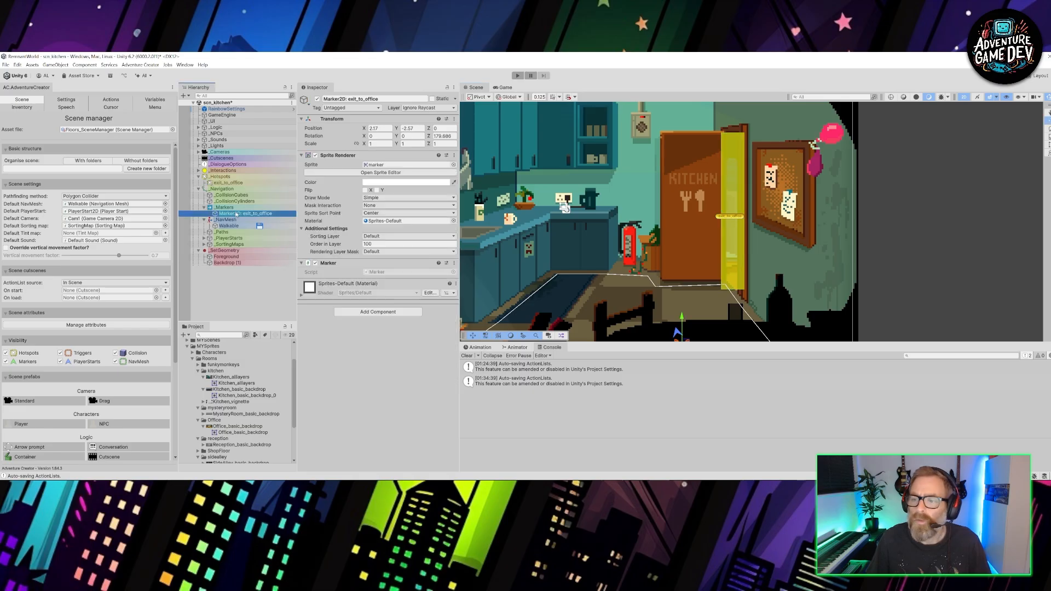
{"action": "middle_click_drag", "start_coordinate": [645, 284], "coordinate": [584, 196]}
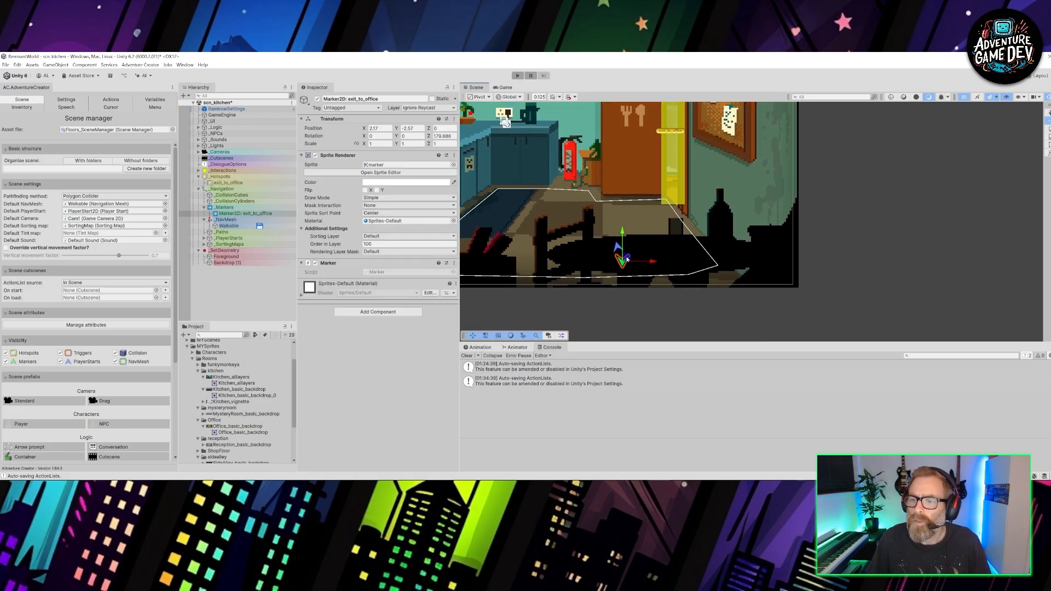
{"action": "left_click_drag", "start_coordinate": [628, 260], "coordinate": [659, 207]}
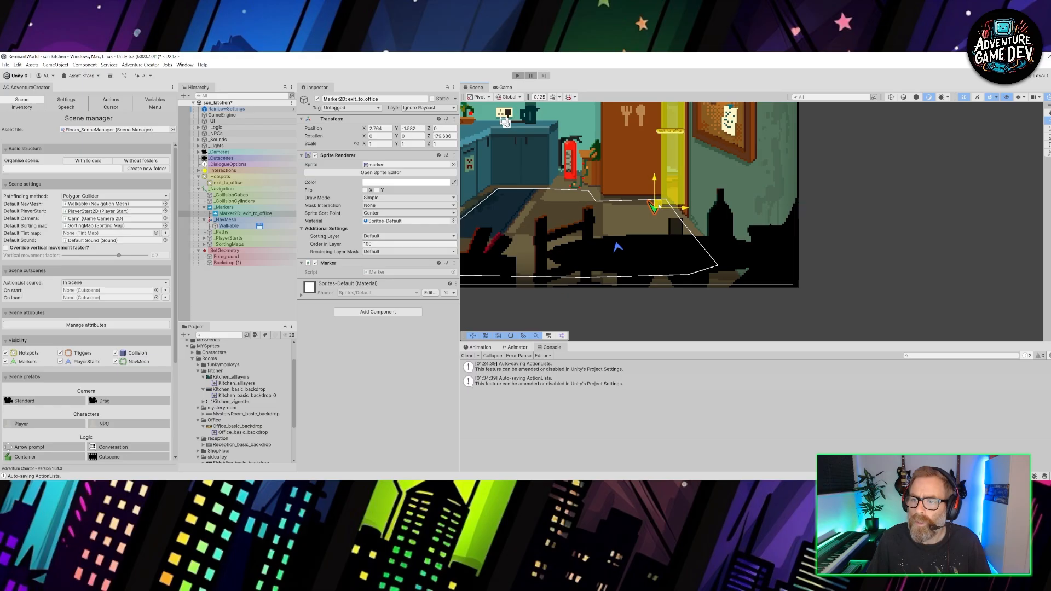
{"action": "key", "text": "e"}
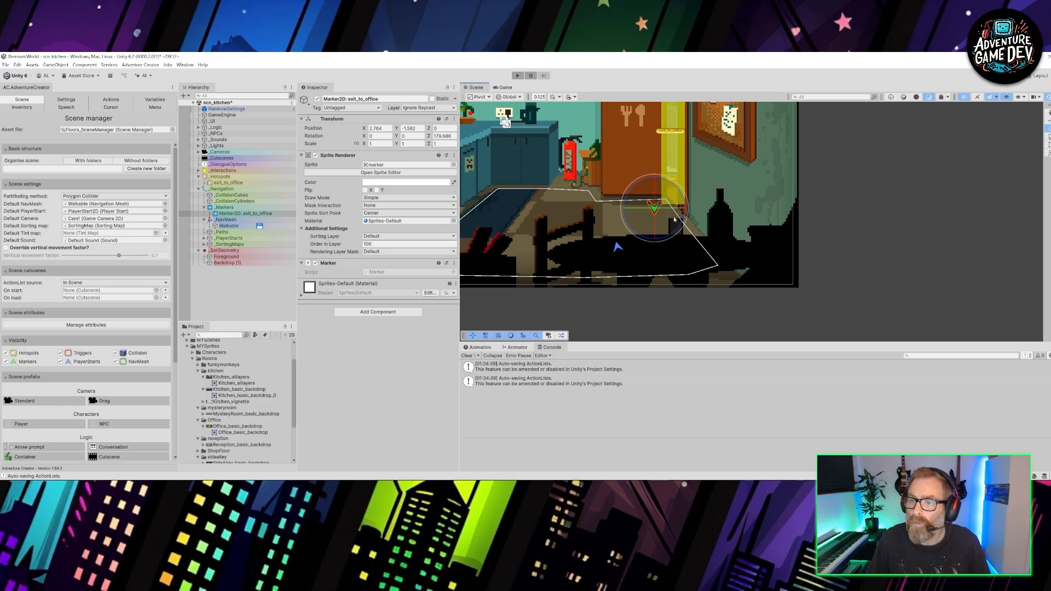
{"action": "mouse_move", "coordinate": [677, 230]}
{"action": "left_mouse_down"}
{"action": "mouse_move", "coordinate": [680, 131]}
{"action": "mouse_move", "coordinate": [780, 164]}
{"action": "mouse_move", "coordinate": [765, 182]}
{"action": "left_mouse_up"}
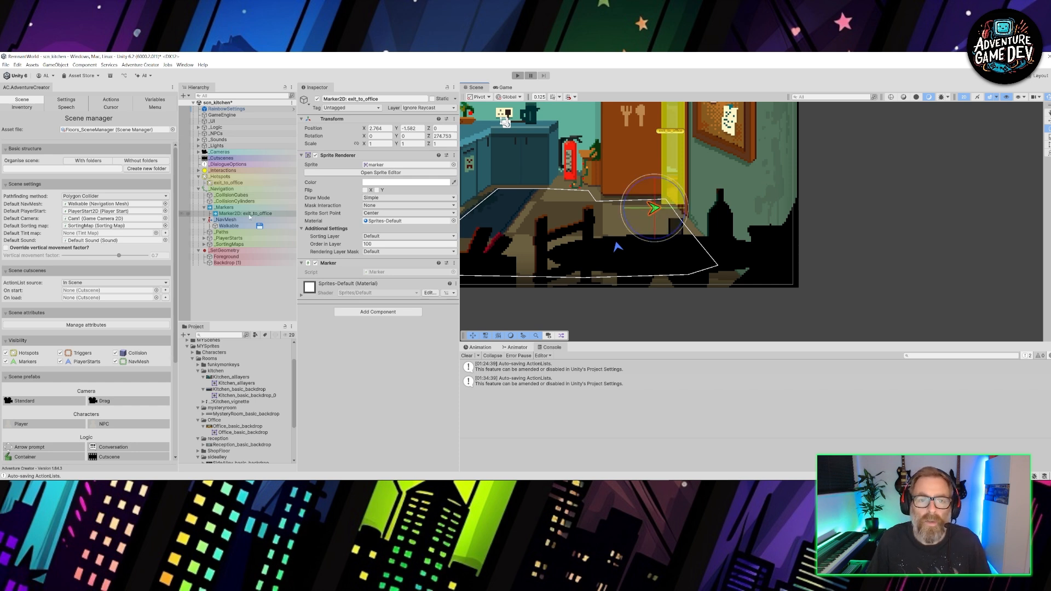
- Move PlayerStart2D beside the doorway at about X 2.6, Y -1.6, and rotate it to about 96° in Z so it faces into the kitchen
{"action": "left_click", "coordinate": [204, 238]}
{"action": "left_click", "coordinate": [249, 245]}
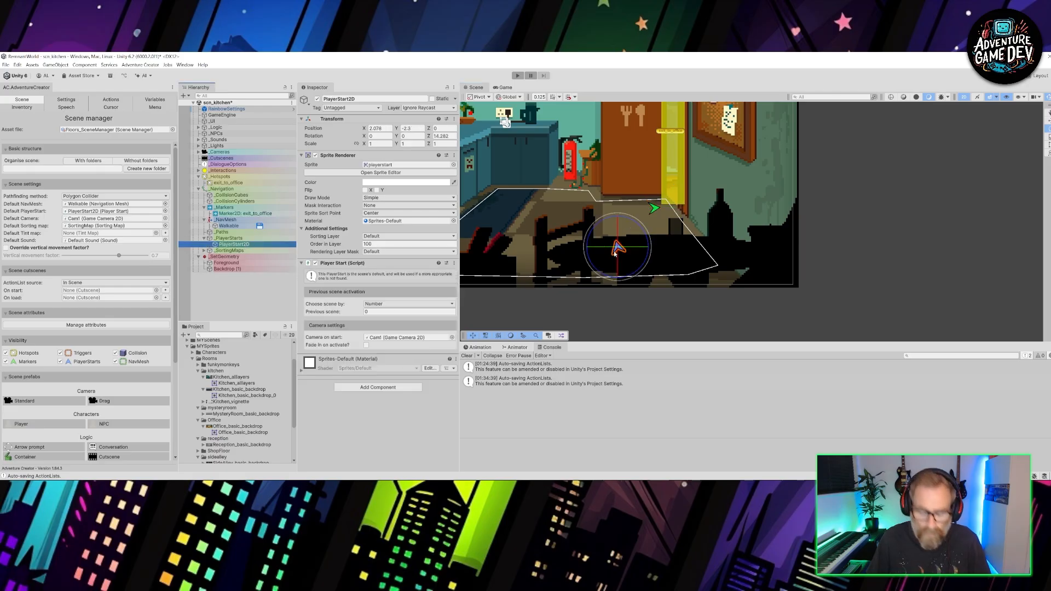
{"action": "key", "text": "w"}
{"action": "key", "text": "e"}
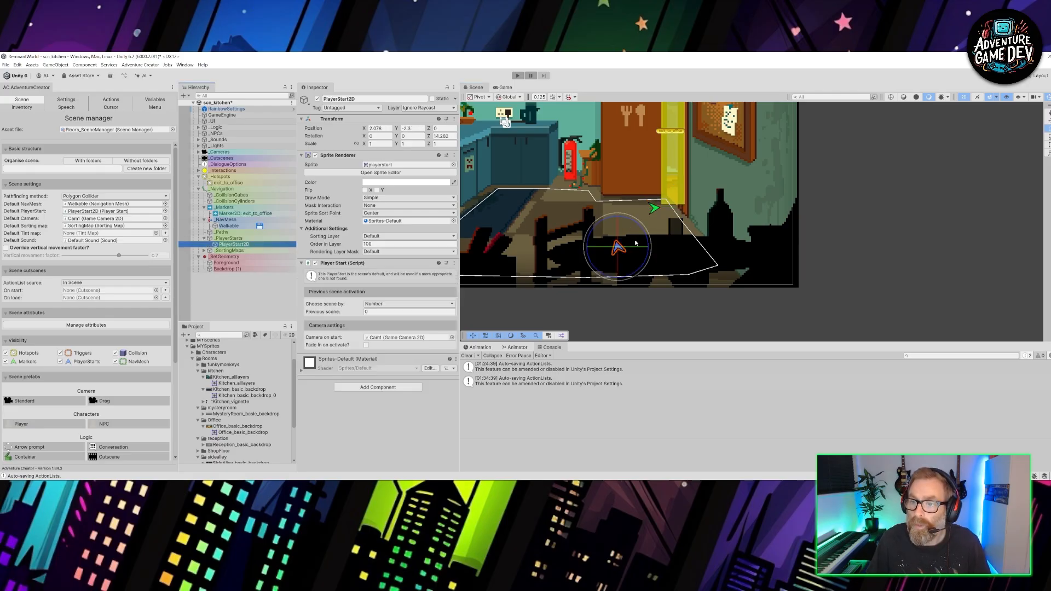
{"action": "left_click_drag", "start_coordinate": [644, 240], "coordinate": [656, 209]}
{"action": "key", "text": "w"}
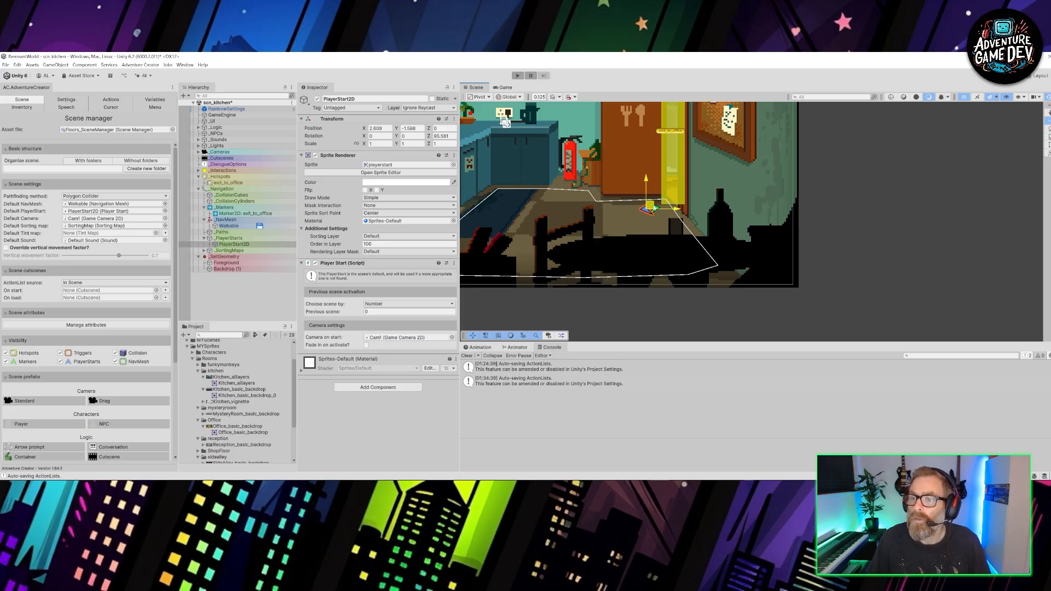
{"action": "middle_click_drag", "start_coordinate": [669, 224], "coordinate": [752, 211]}
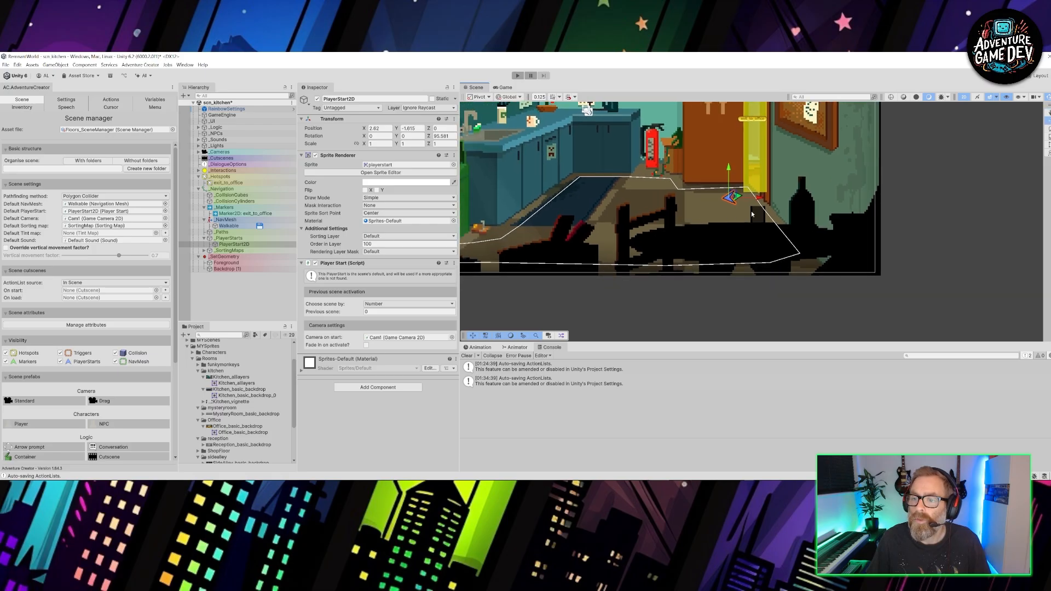
{"action": "middle_click_drag", "start_coordinate": [584, 224], "coordinate": [659, 242]}
{"action": "scroll", "coordinate": [659, 242], "scroll_direction": "down", "scroll_amount": 4}
{"action": "middle_click_drag", "start_coordinate": [663, 190], "coordinate": [660, 223]}
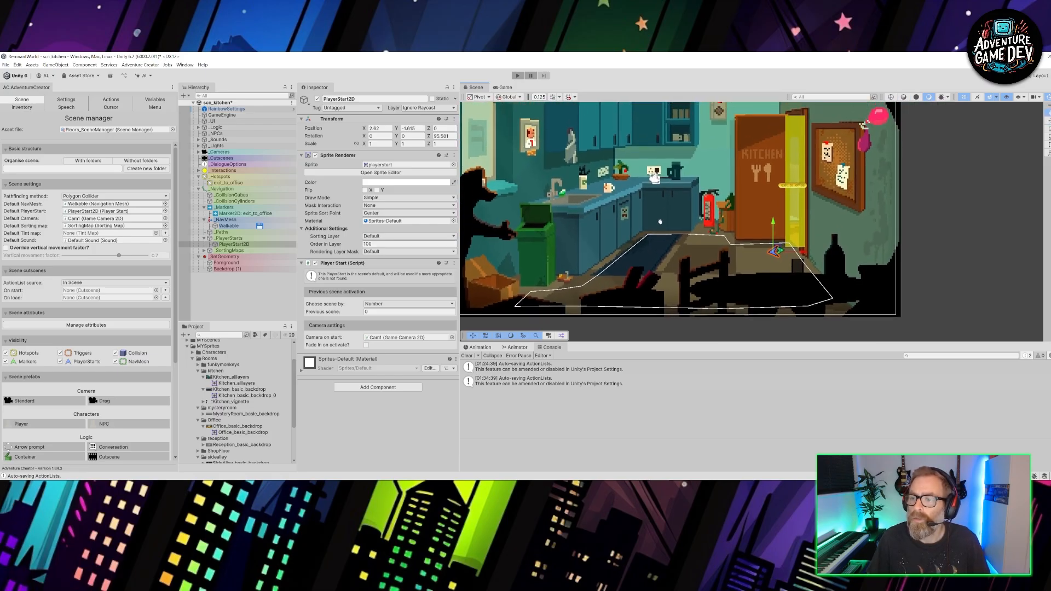
- Run the kitchen scene in play mode and open the SortingMap's settings
{"action": "left_click", "coordinate": [518, 76]}
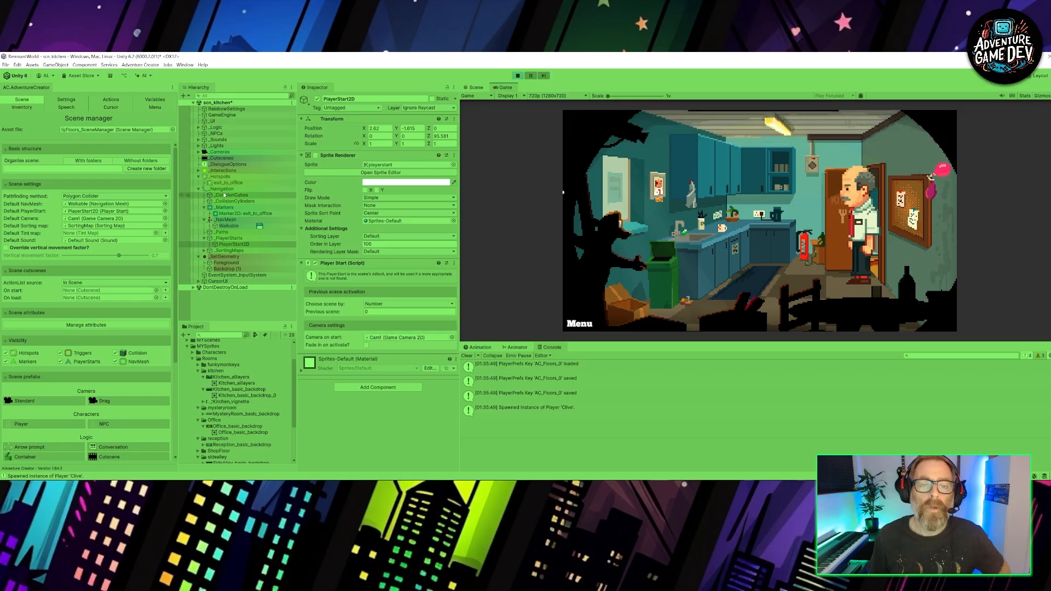
{"action": "left_click", "coordinate": [207, 244]}
{"action": "left_click", "coordinate": [204, 251]}
{"action": "left_click", "coordinate": [231, 257]}
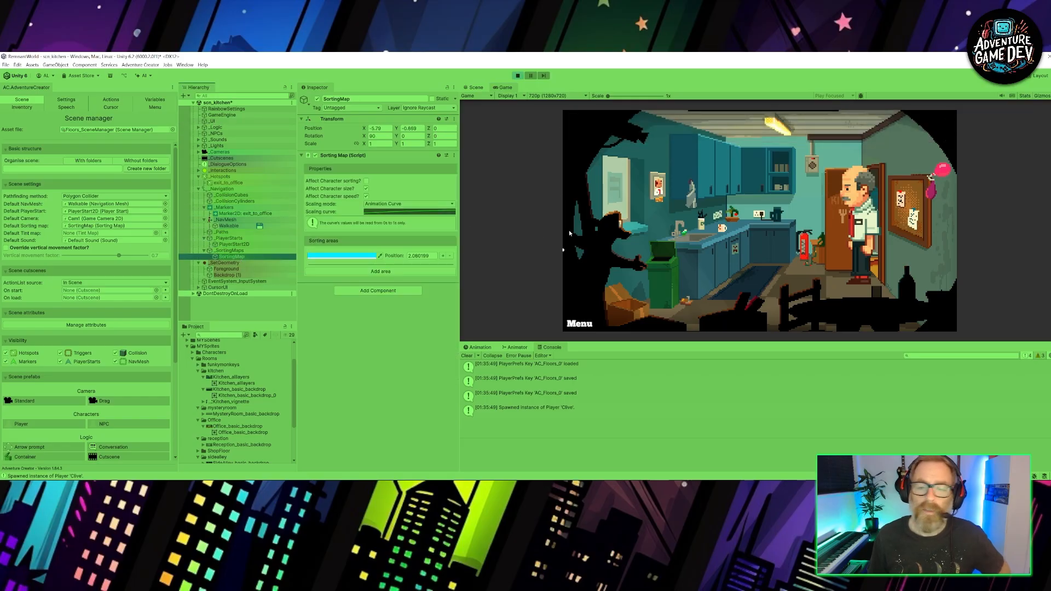
- Try to adjust character size by lowering the end point of the SortingMap's scaling curve and slightly raising its start point
{"action": "left_click", "coordinate": [398, 214]}
{"action": "left_click_drag", "start_coordinate": [538, 160], "coordinate": [291, 138]}
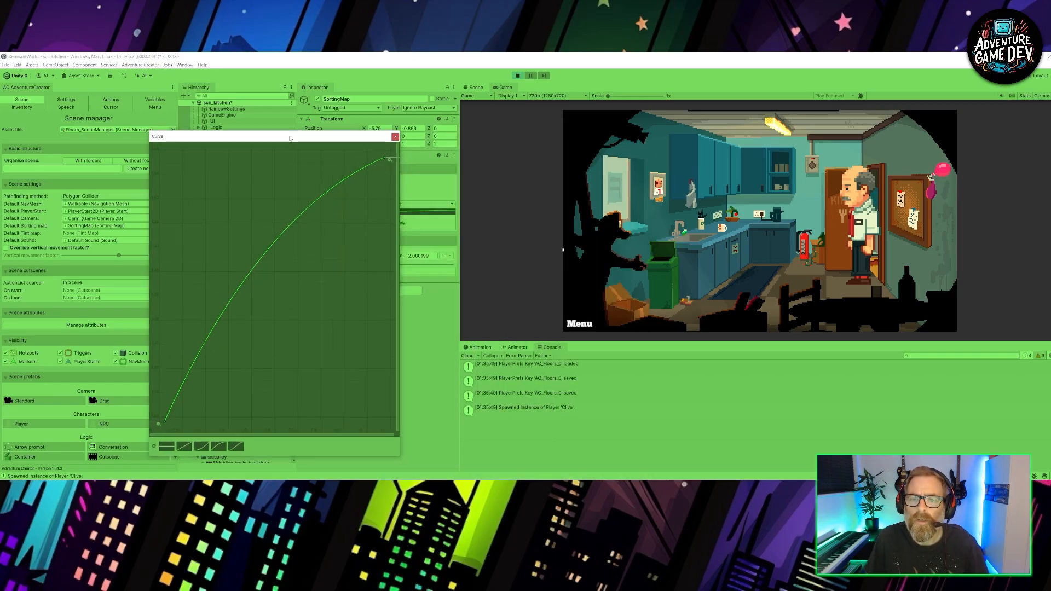
{"action": "left_click_drag", "start_coordinate": [386, 160], "coordinate": [387, 193]}
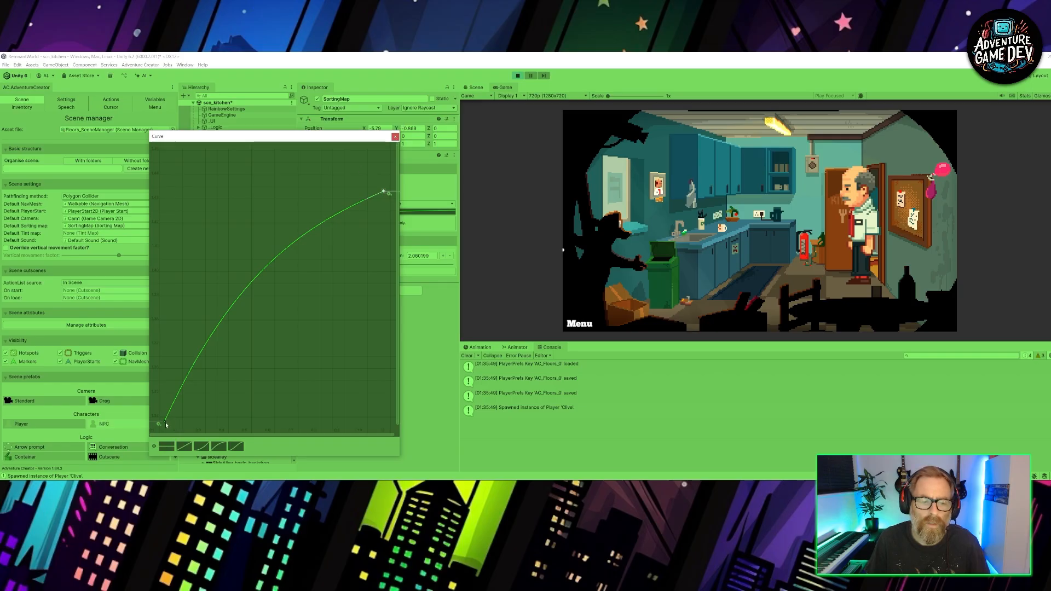
{"action": "mouse_move", "coordinate": [165, 424]}
{"action": "left_mouse_down"}
{"action": "mouse_move", "coordinate": [181, 351]}
{"action": "mouse_move", "coordinate": [165, 420]}
{"action": "left_mouse_up"}
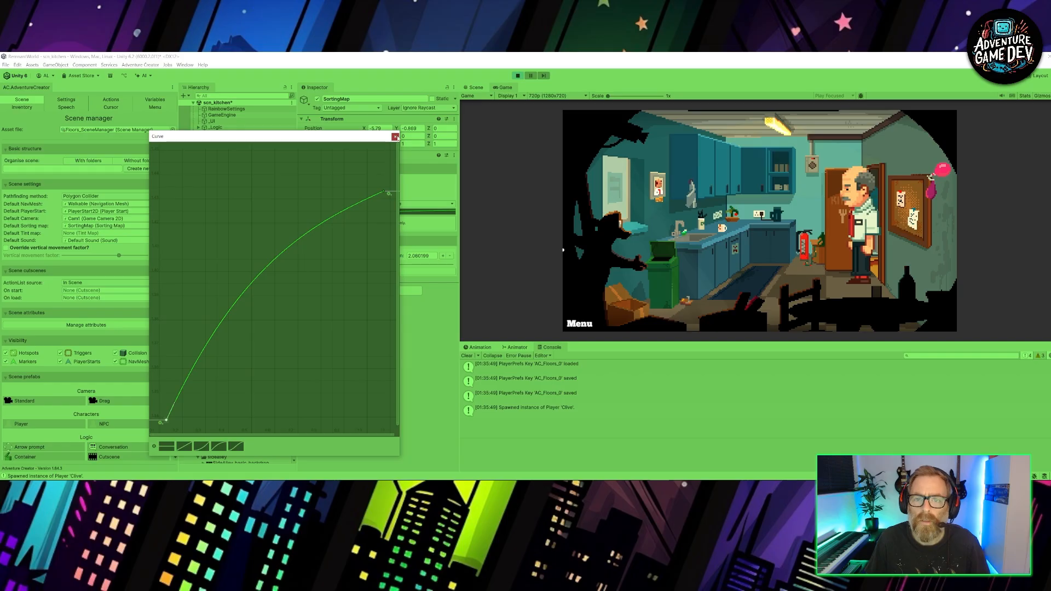
{"action": "left_click", "coordinate": [395, 136]}
- Switch the SortingMap's scaling mode to Linear and set its start scale to 100%
{"action": "left_click", "coordinate": [413, 207]}
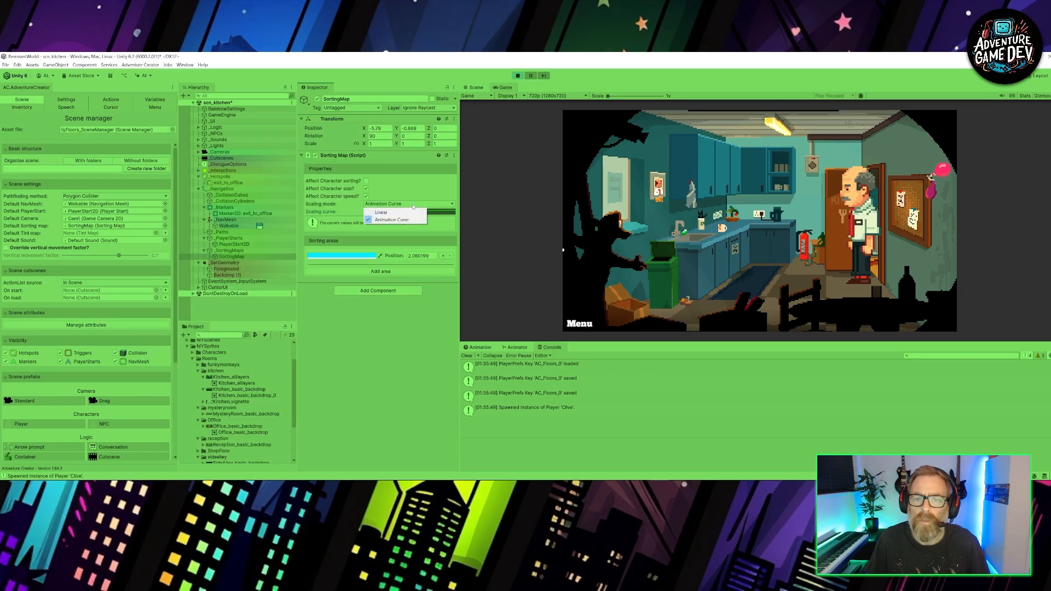
{"action": "left_click", "coordinate": [395, 212]}
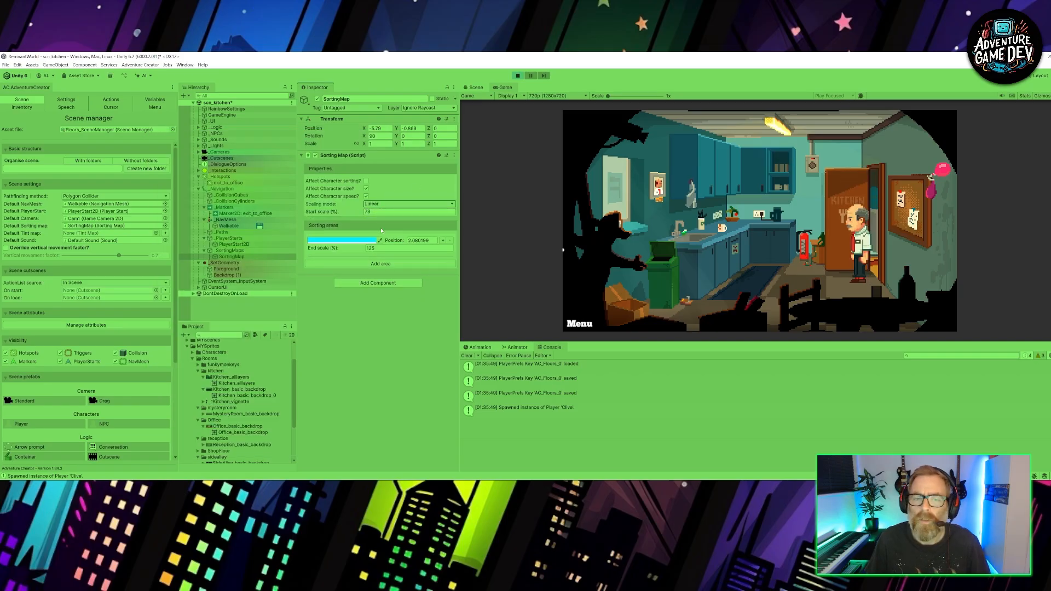
{"action": "left_click", "coordinate": [367, 212]}
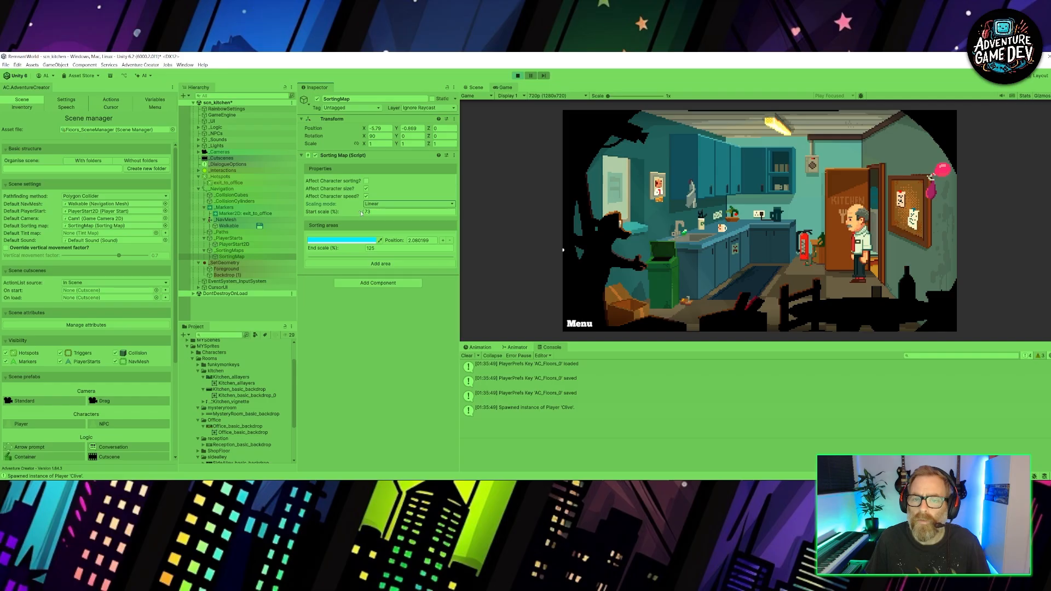
{"action": "type", "text": "100"}
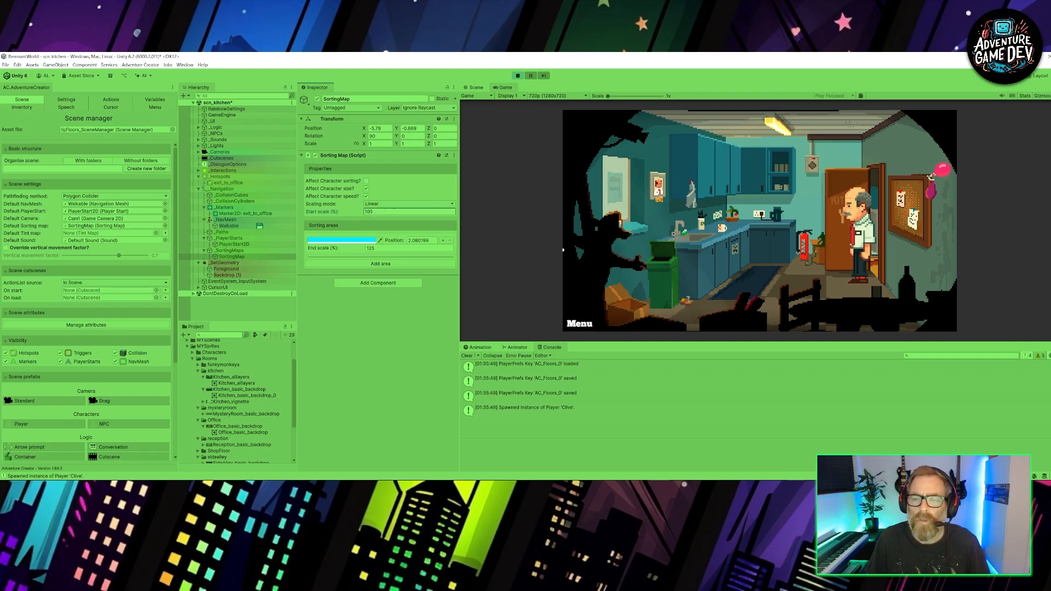
- Tune the SortingMap to about 108% start scale and 153% end scale, walking the character to the back and front of the kitchen
{"action": "left_click", "coordinate": [771, 277]}
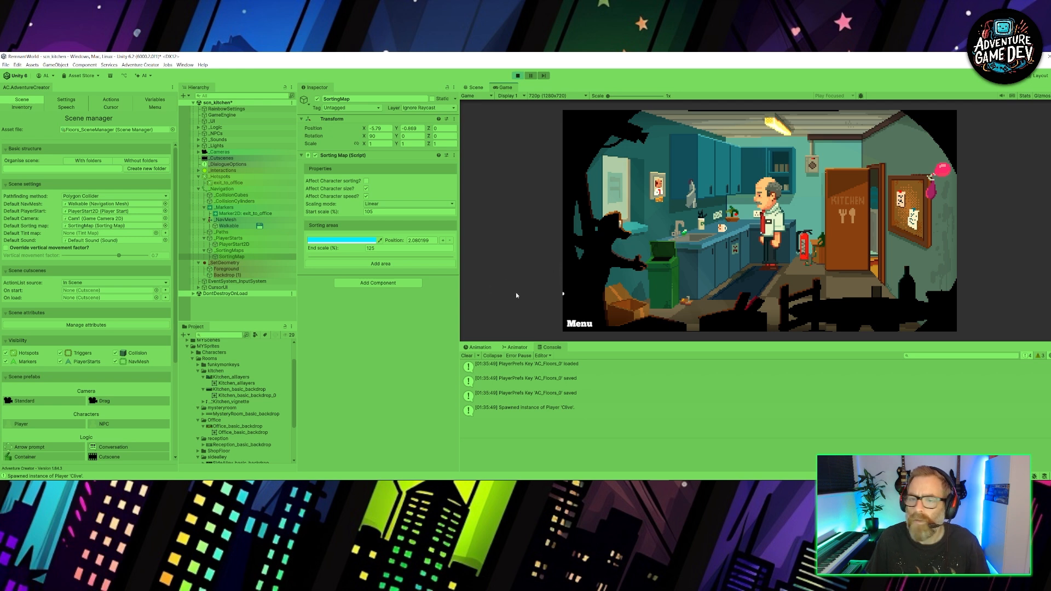
{"action": "left_click_drag", "start_coordinate": [356, 212], "coordinate": [362, 214]}
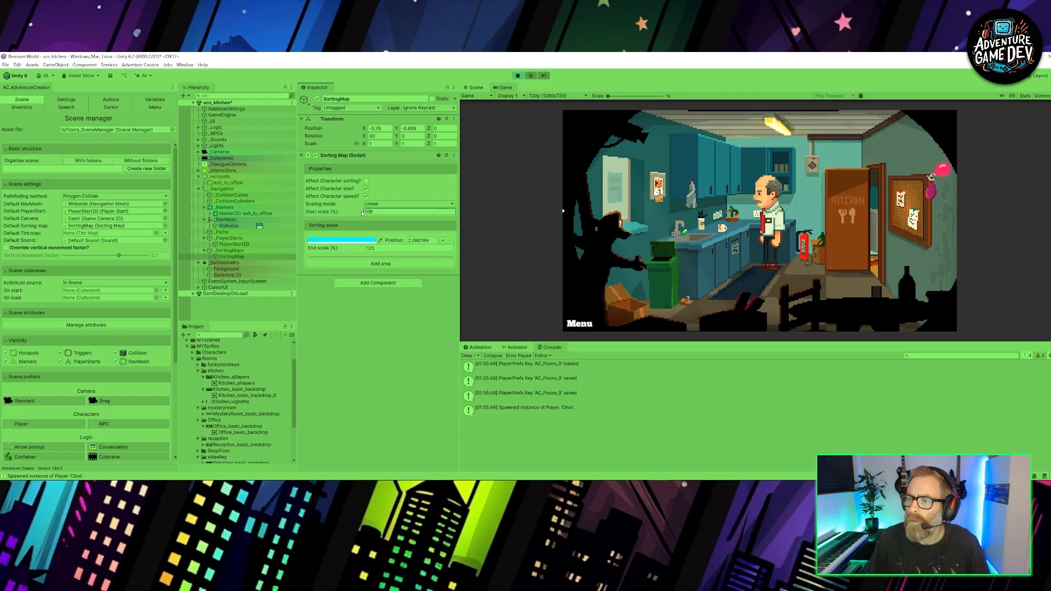
{"action": "left_click", "coordinate": [719, 318]}
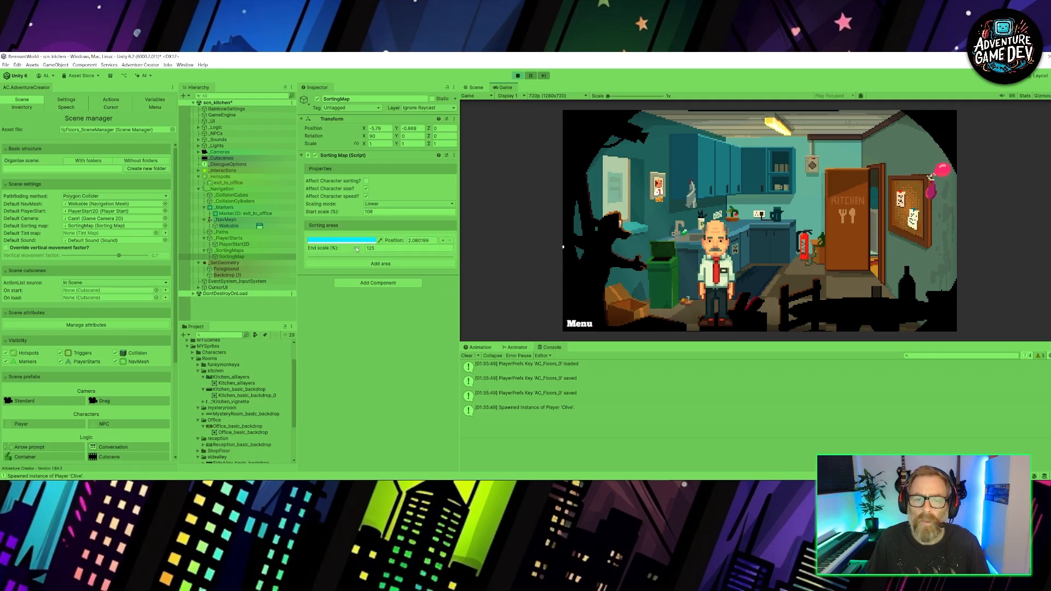
{"action": "left_click_drag", "start_coordinate": [362, 249], "coordinate": [373, 249]}
- Walk the character around the kitchen floor, from the rug and doorway to the foreground, to check its scaling and walkable area
{"action": "left_click", "coordinate": [791, 240]}
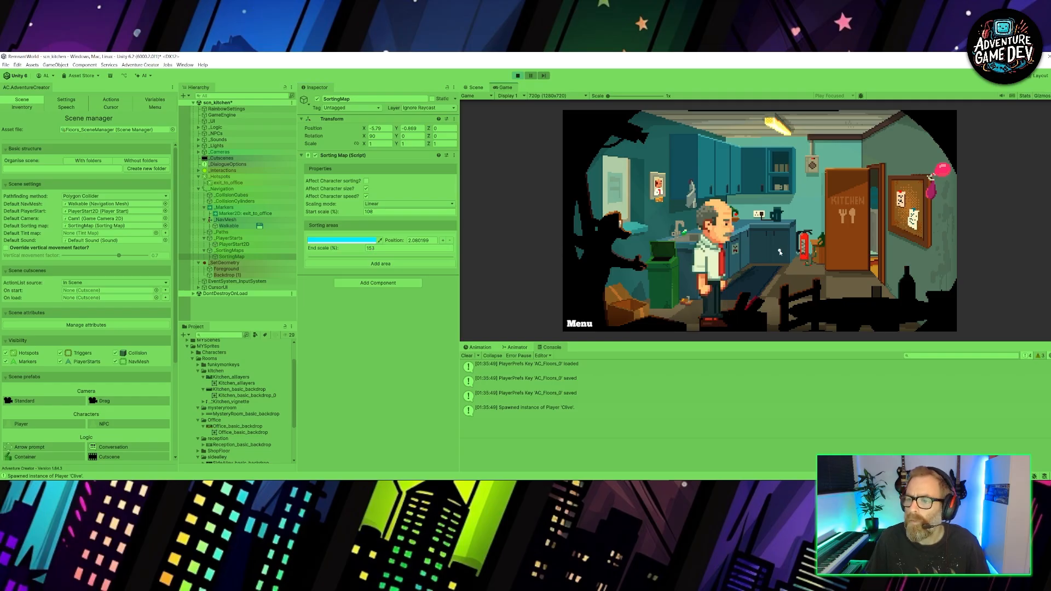
{"action": "left_click", "coordinate": [737, 304]}
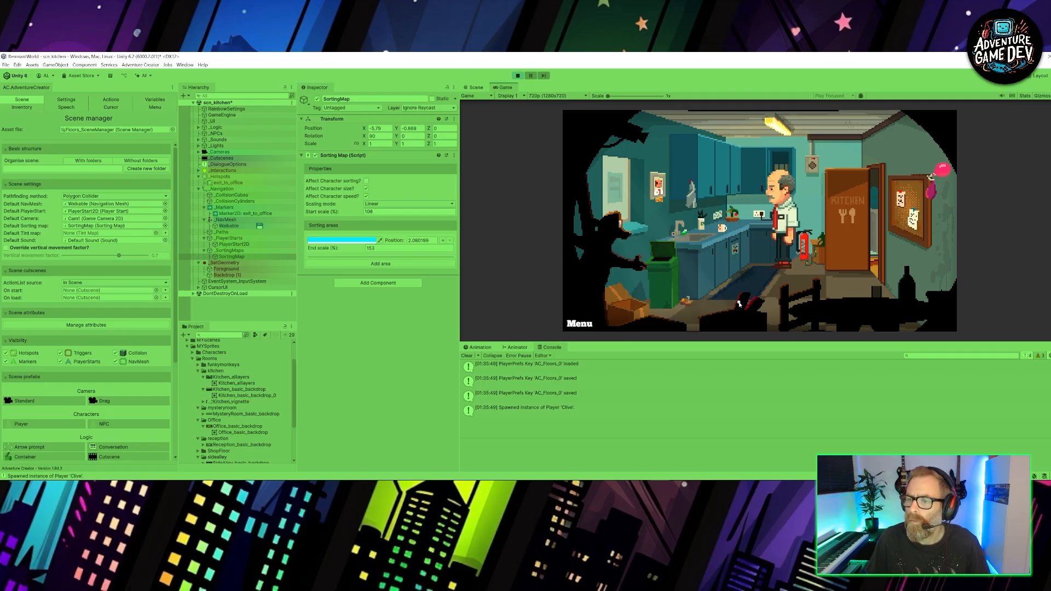
{"action": "left_click", "coordinate": [715, 316]}
{"action": "left_click", "coordinate": [678, 323]}
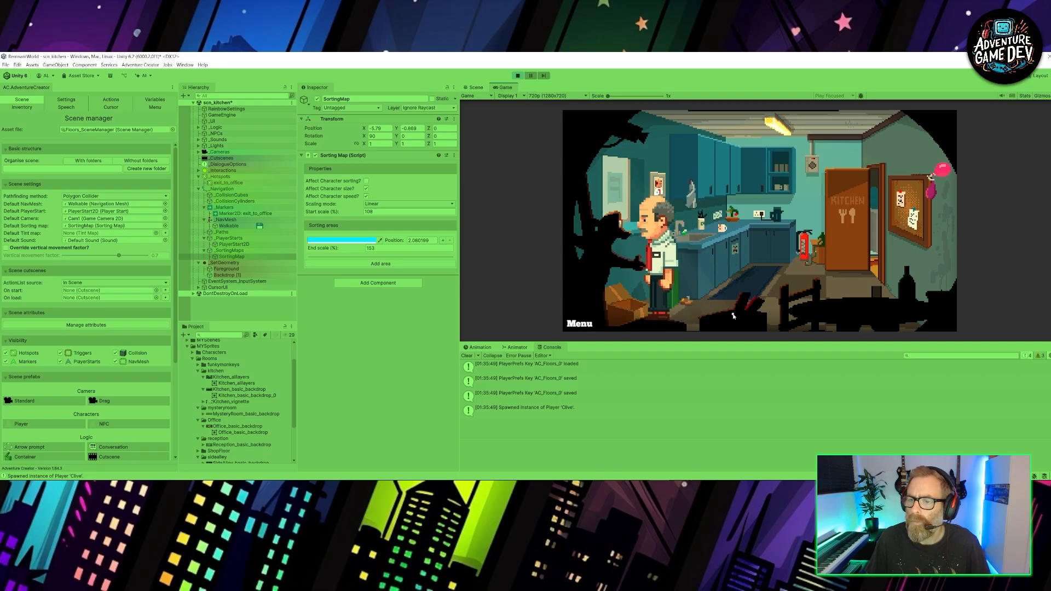
{"action": "left_click", "coordinate": [763, 322]}
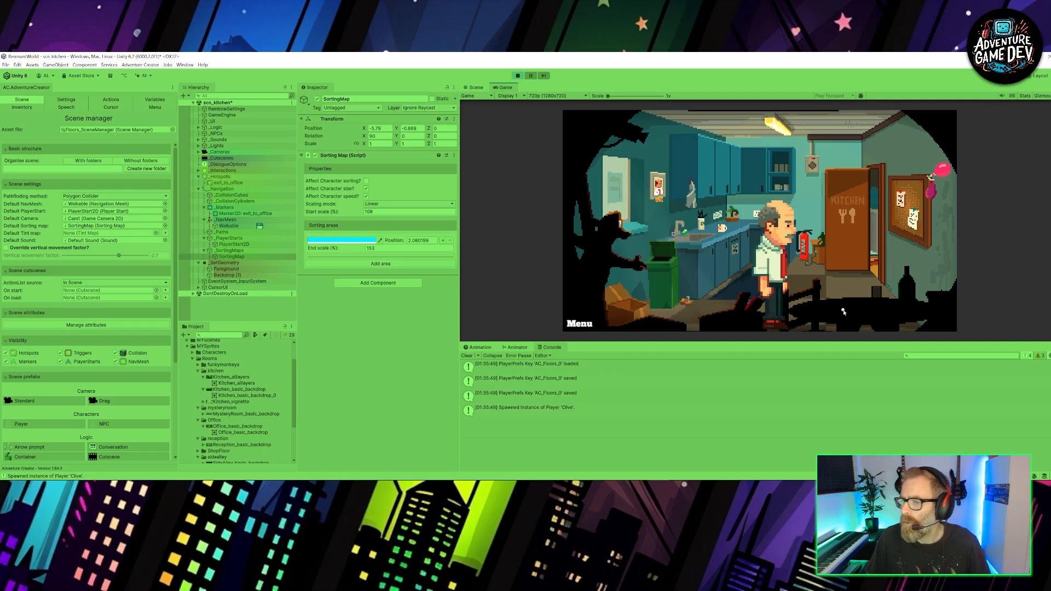
{"action": "left_click", "coordinate": [883, 314]}
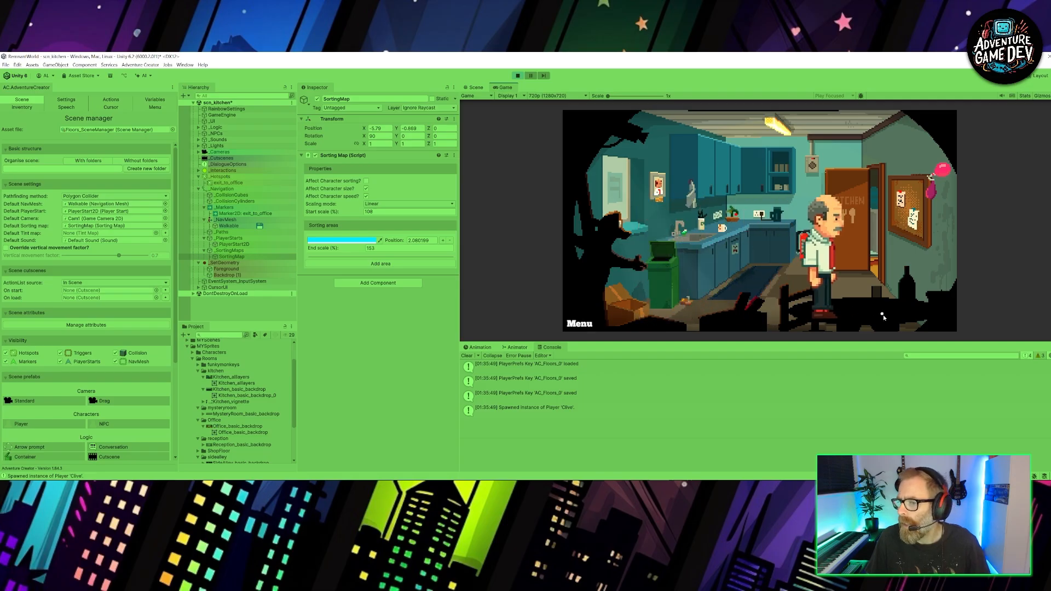
{"action": "left_click", "coordinate": [763, 317]}
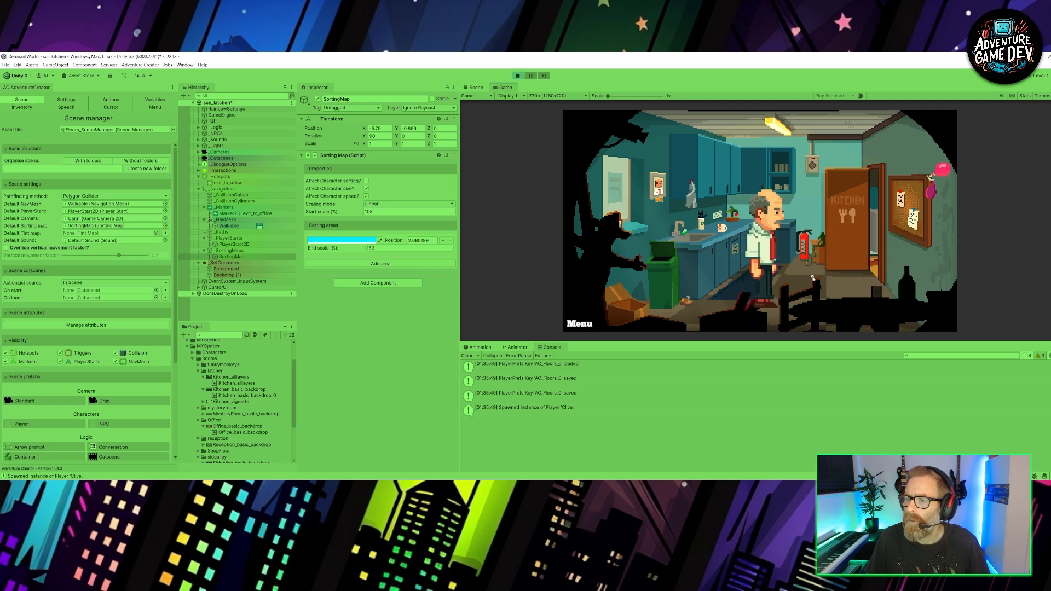
{"action": "left_click", "coordinate": [813, 280]}
{"action": "left_click", "coordinate": [761, 316]}
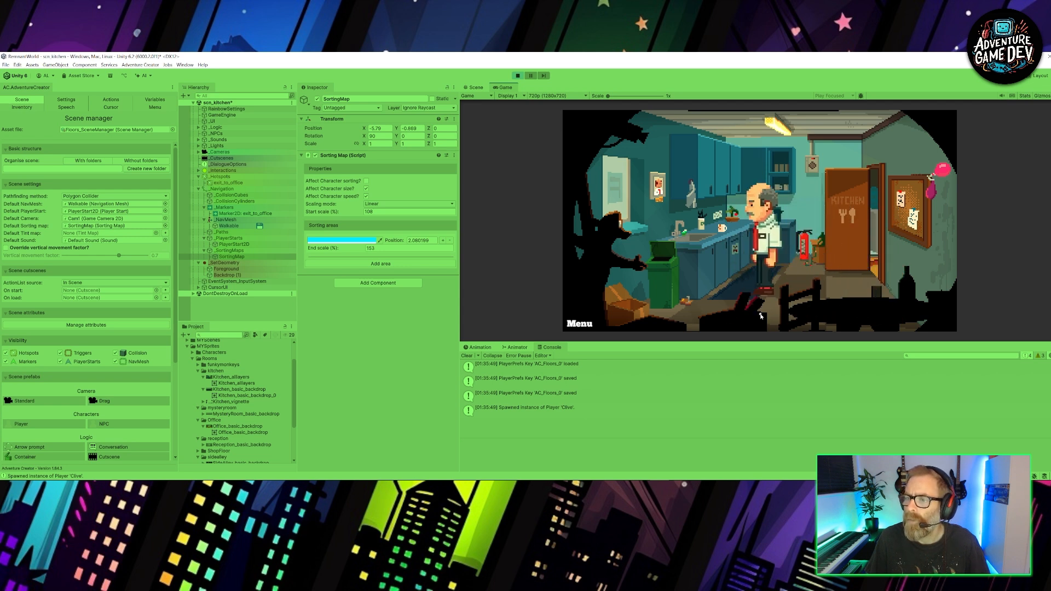
{"action": "left_click", "coordinate": [811, 268]}
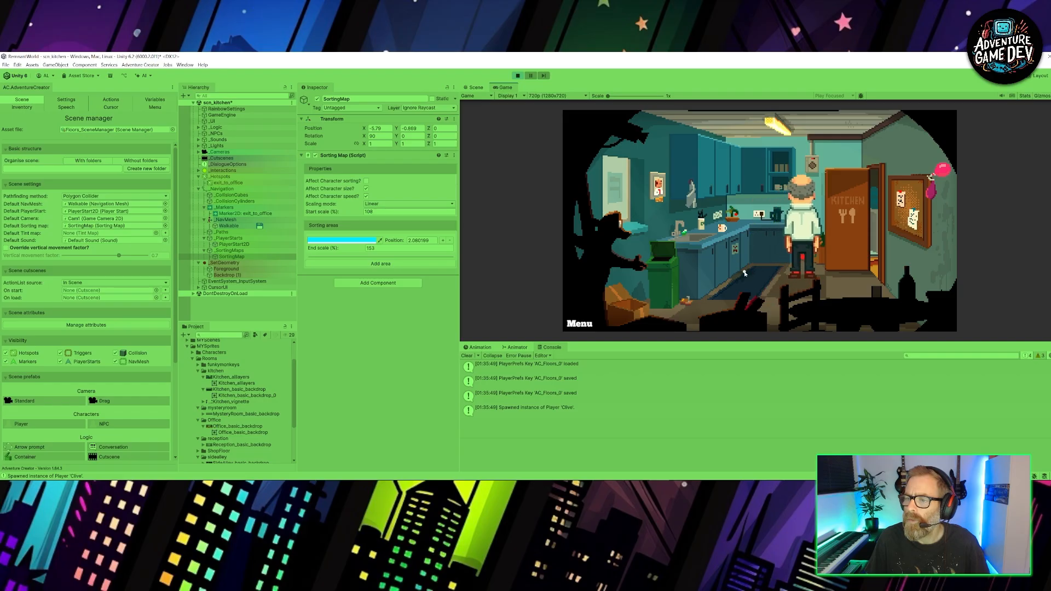
{"action": "left_click", "coordinate": [773, 268]}
{"action": "left_click", "coordinate": [841, 281]}
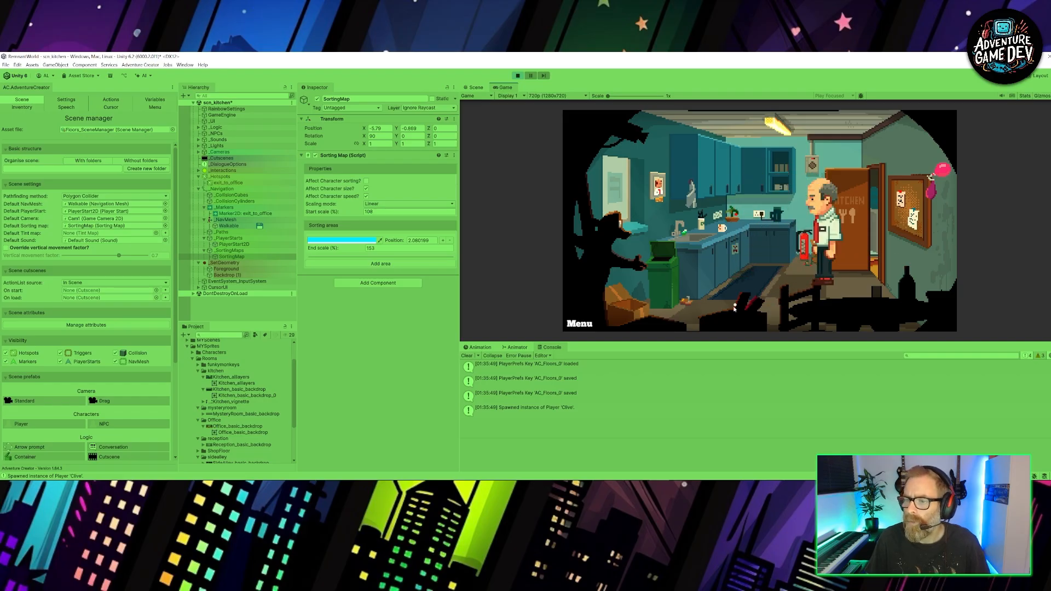
- Walk the character to the foreground and over to the office exit to check scaling, and end the play test
{"action": "left_click", "coordinate": [720, 311]}
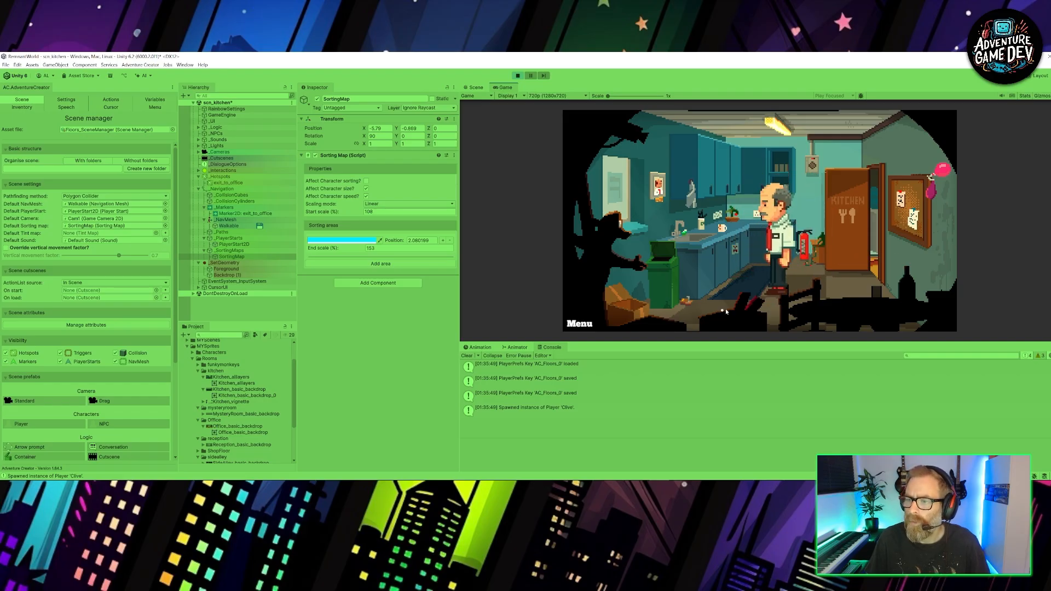
{"action": "left_click", "coordinate": [875, 218]}
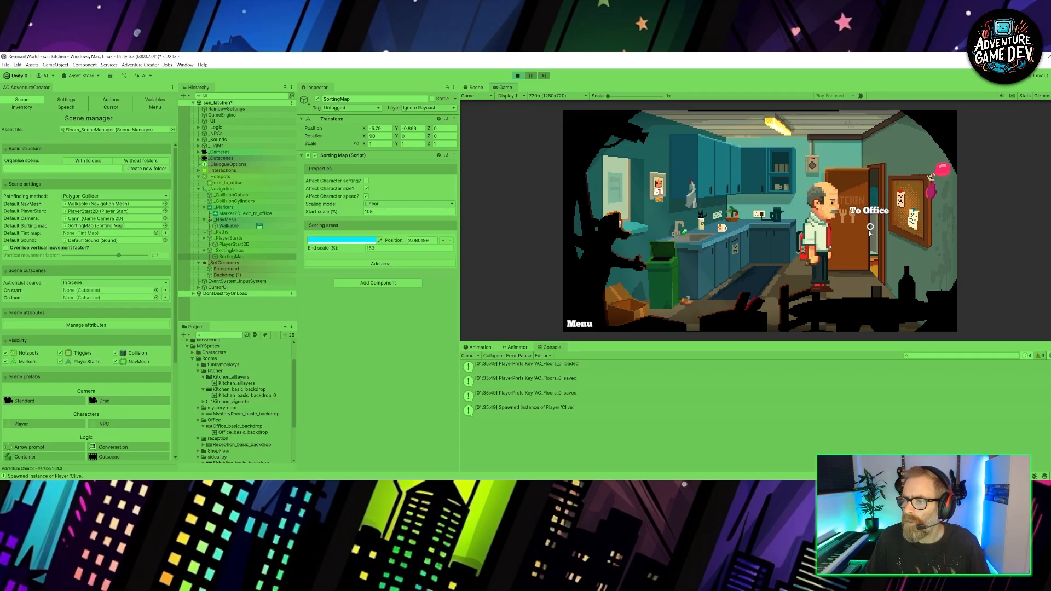
{"action": "left_click", "coordinate": [518, 75]}
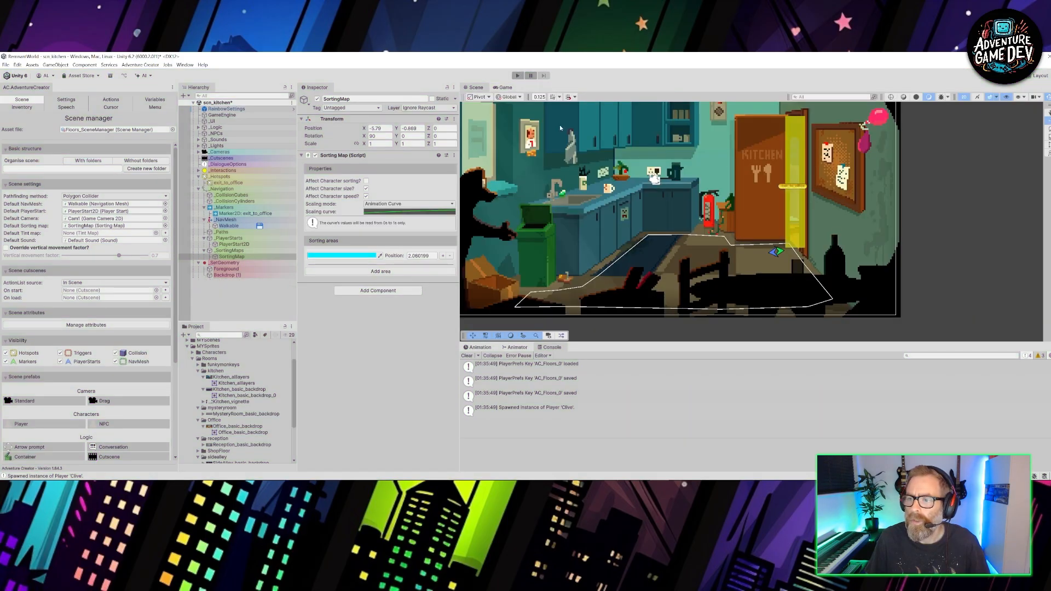
- Set the SortingMap's scaling mode to Linear, with a start scale of 100% and an end scale of 150%
{"action": "left_click", "coordinate": [416, 204]}
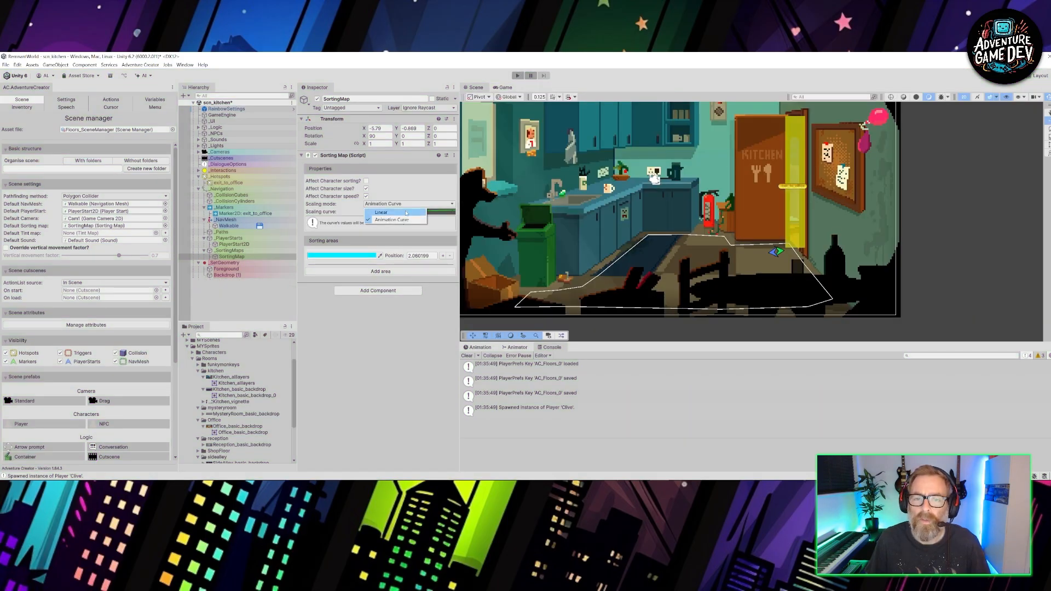
{"action": "left_click", "coordinate": [379, 212]}
{"action": "left_click", "coordinate": [379, 249]}
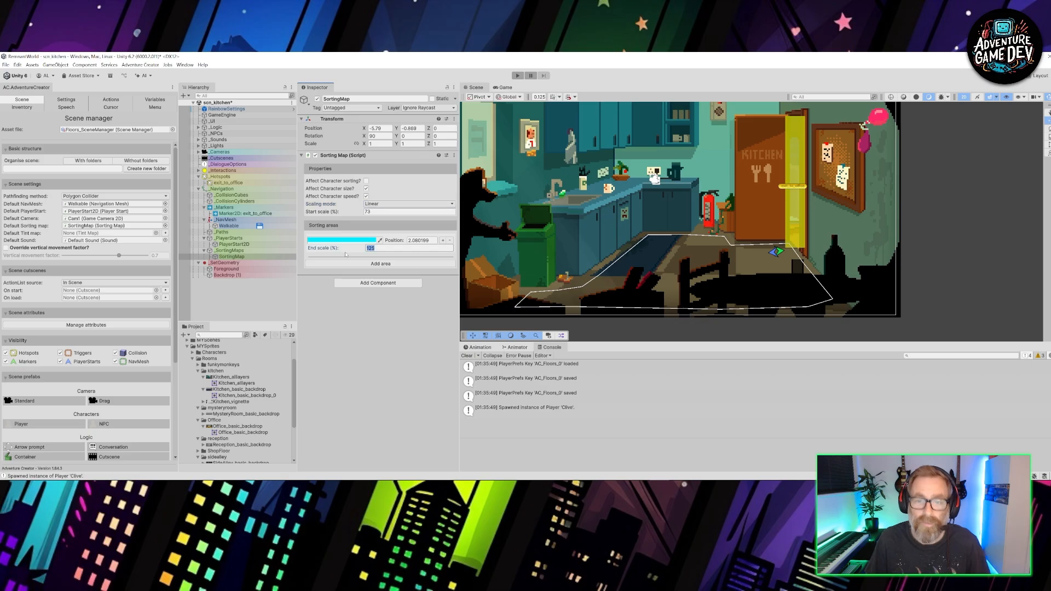
{"action": "type", "text": "150"}
{"action": "left_click", "coordinate": [382, 212]}
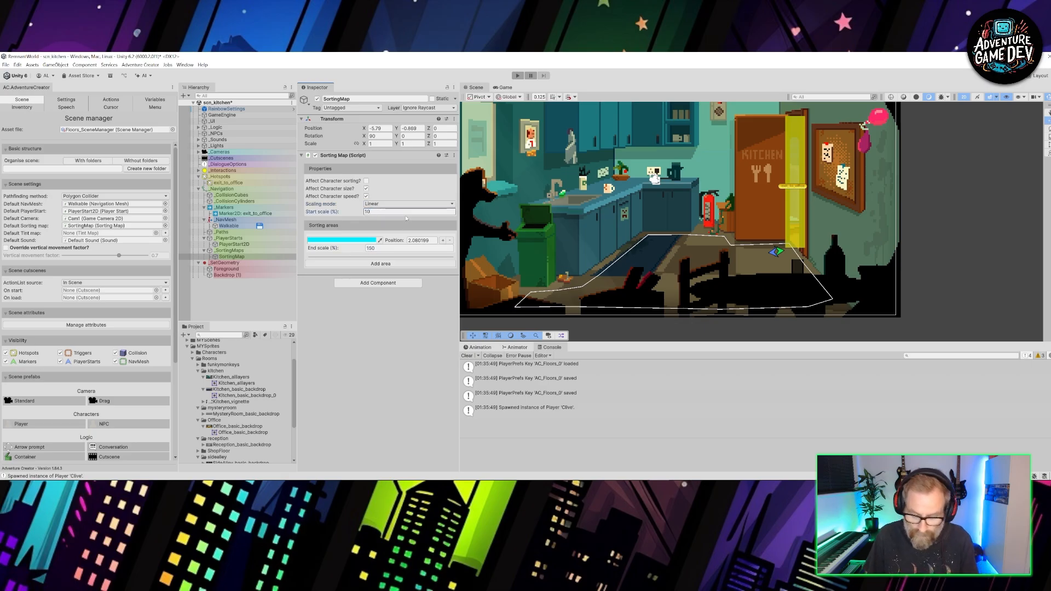
{"action": "type", "text": "100"}
- Play-test the character's scaling by walking between the back of the kitchen, the foreground and the doorway
{"action": "left_click", "coordinate": [518, 76]}
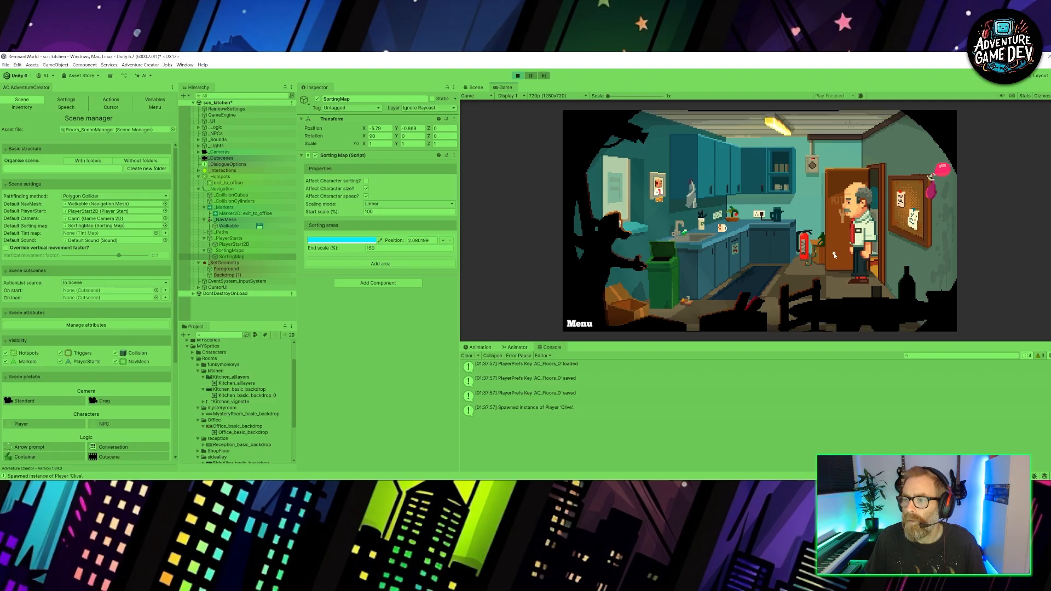
{"action": "left_click", "coordinate": [796, 265]}
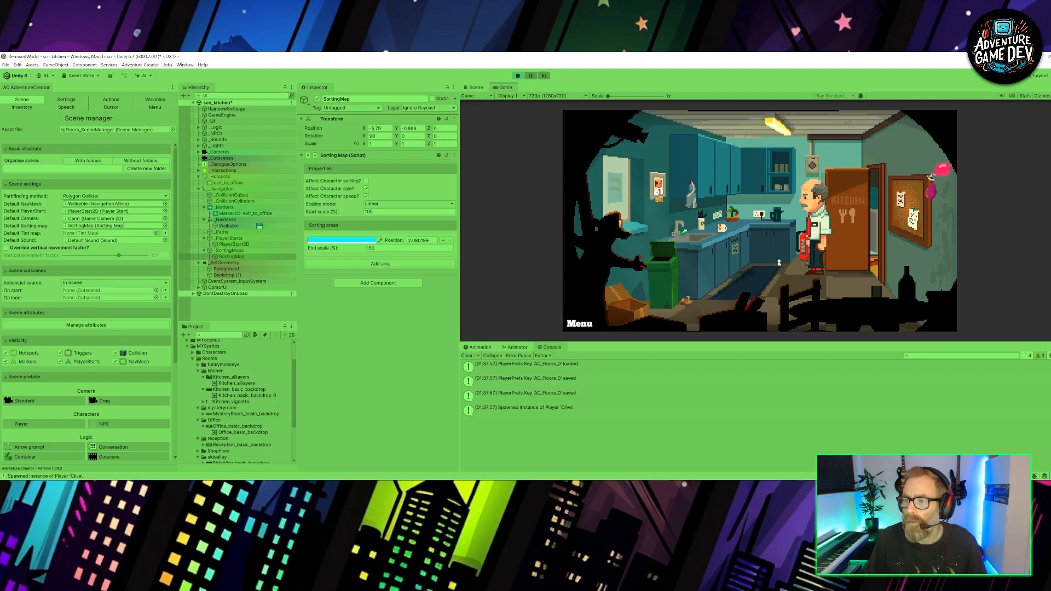
{"action": "left_click", "coordinate": [731, 325]}
{"action": "left_click", "coordinate": [679, 317]}
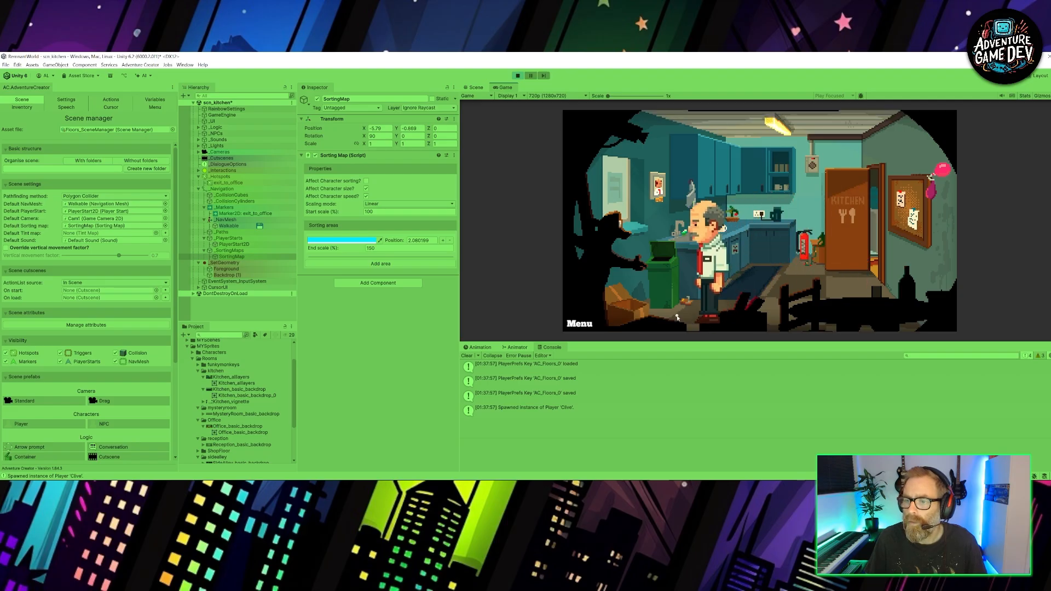
{"action": "left_click", "coordinate": [782, 266]}
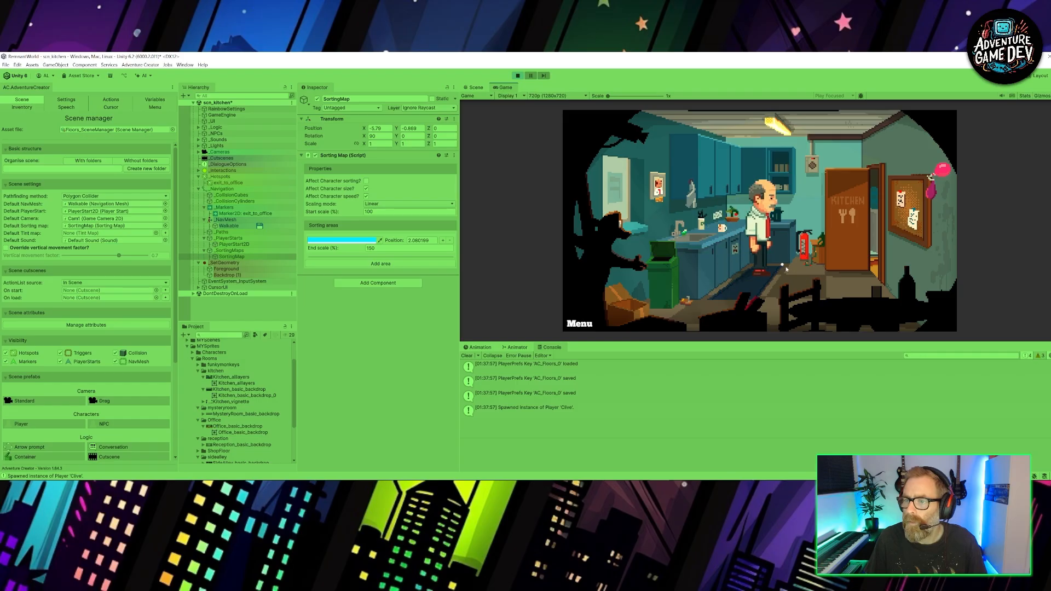
{"action": "left_click", "coordinate": [867, 279]}
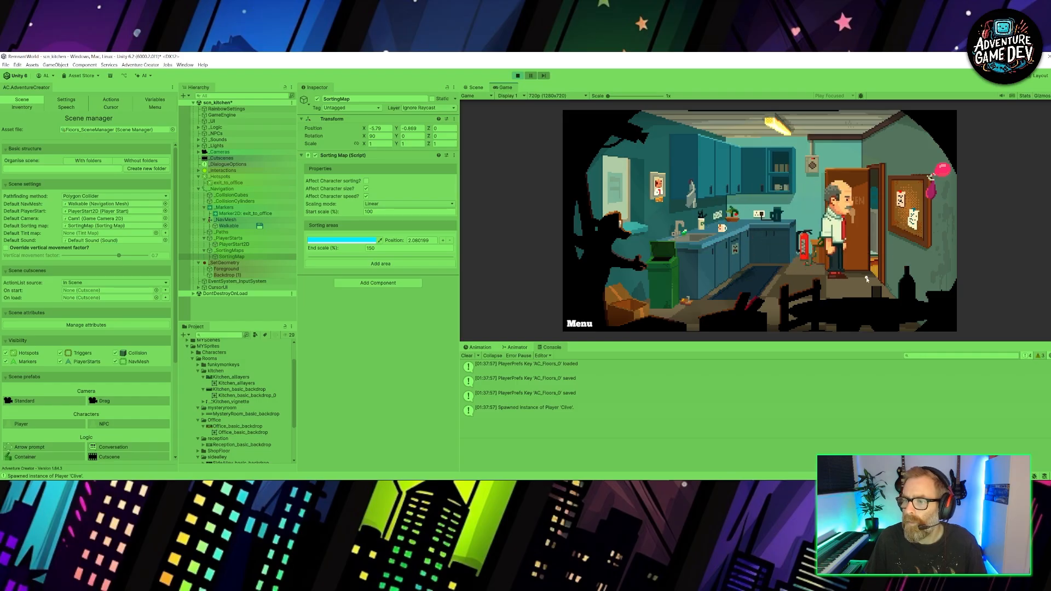
{"action": "left_click", "coordinate": [517, 77]}
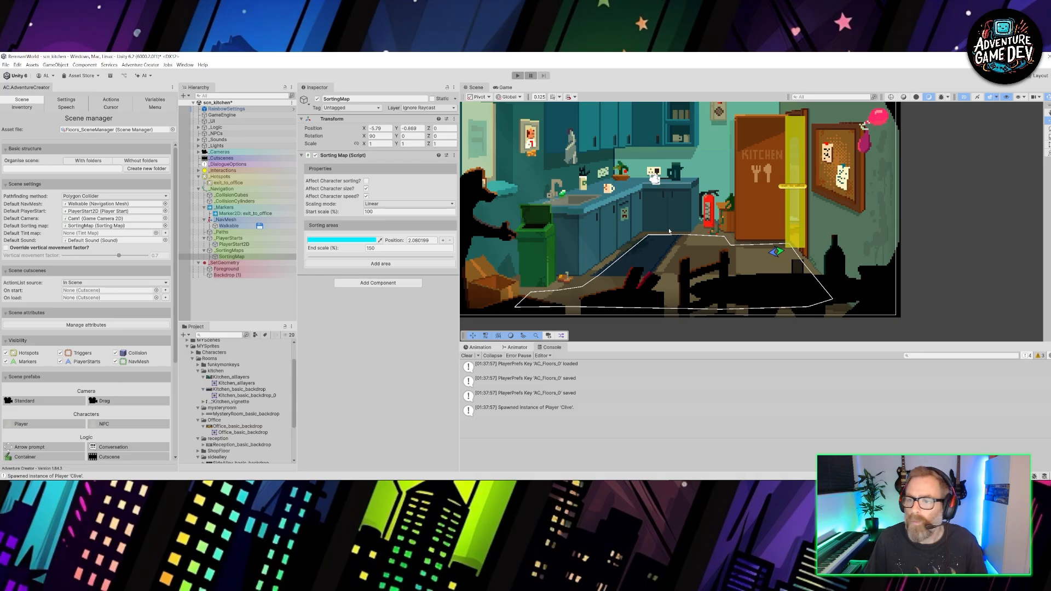
- Move the SortingMap onto the front corner of the walkable area to compare their extents, and return it beside the scene
{"action": "scroll", "coordinate": [670, 231], "scroll_direction": "down", "scroll_amount": 5}
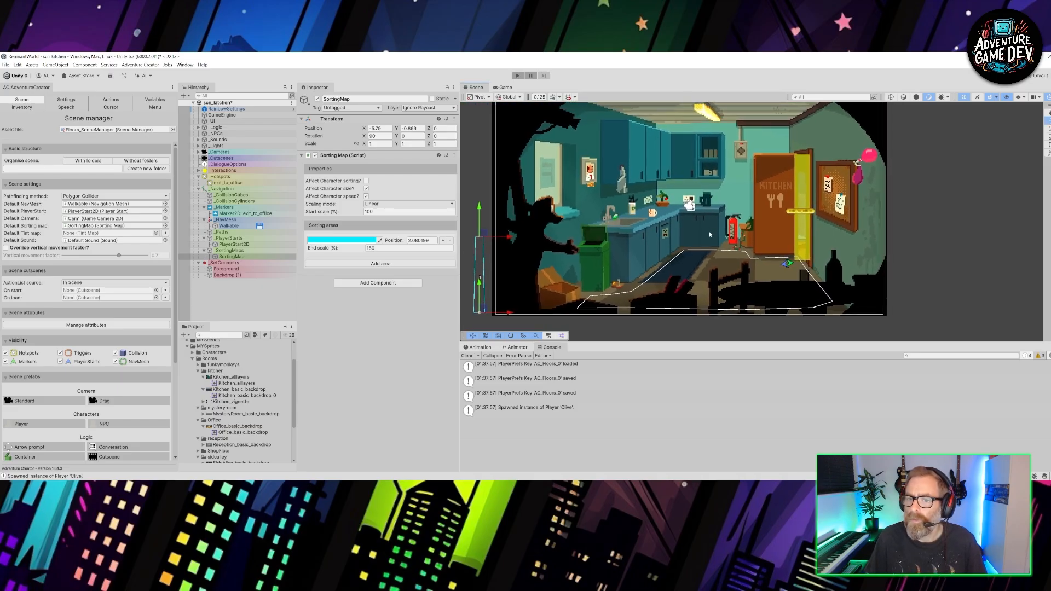
{"action": "middle_click_drag", "start_coordinate": [470, 219], "coordinate": [507, 205]}
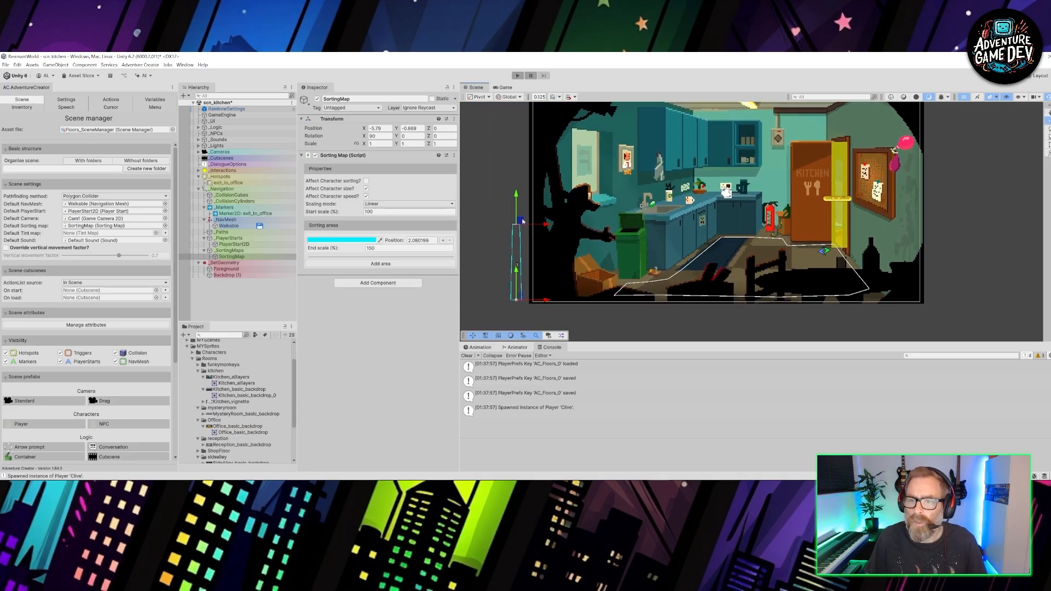
{"action": "left_click_drag", "start_coordinate": [523, 221], "coordinate": [627, 221]}
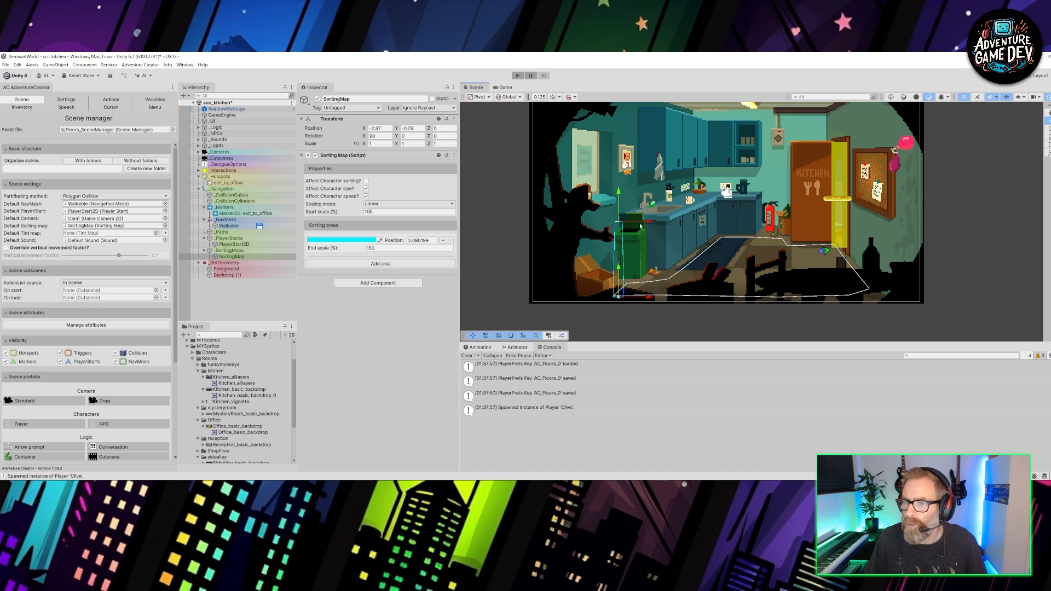
{"action": "left_click_drag", "start_coordinate": [622, 220], "coordinate": [522, 223]}
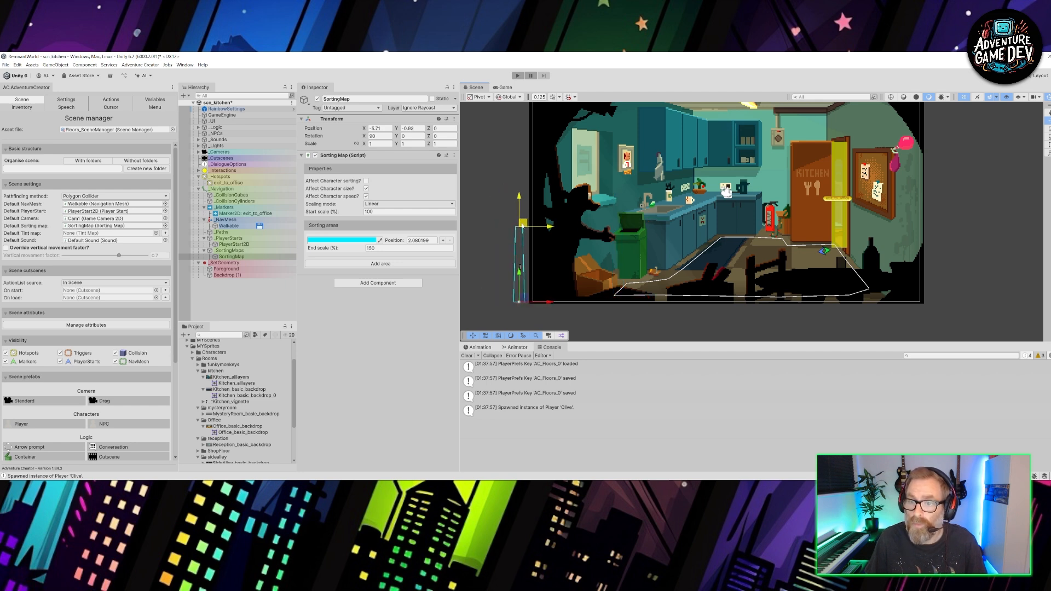
{"action": "left_click", "coordinate": [499, 174]}
- Reshape the freeform outline of Scene_Light by pulling its corner points inwards to follow the kitchen's dark vignette
{"action": "middle_click_drag", "start_coordinate": [795, 171], "coordinate": [721, 186]}
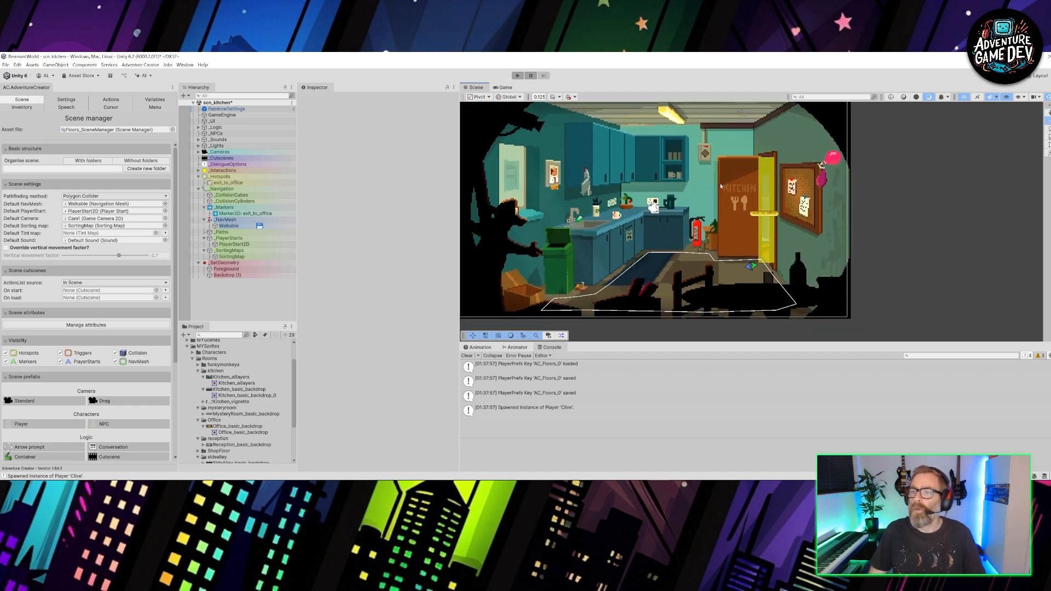
{"action": "scroll", "coordinate": [667, 207], "scroll_direction": "down", "scroll_amount": 3}
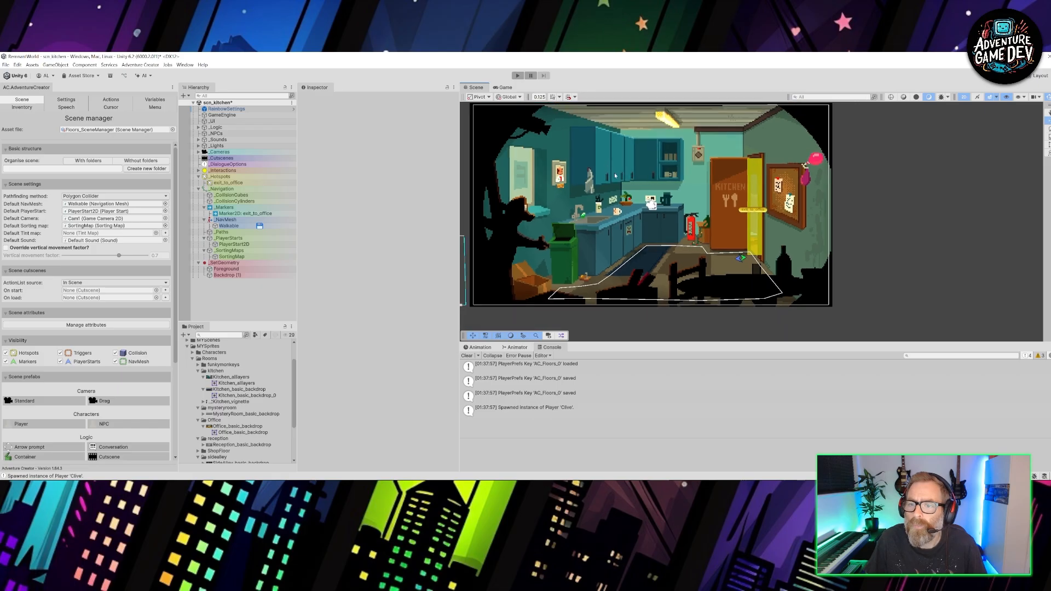
{"action": "left_click", "coordinate": [199, 146]}
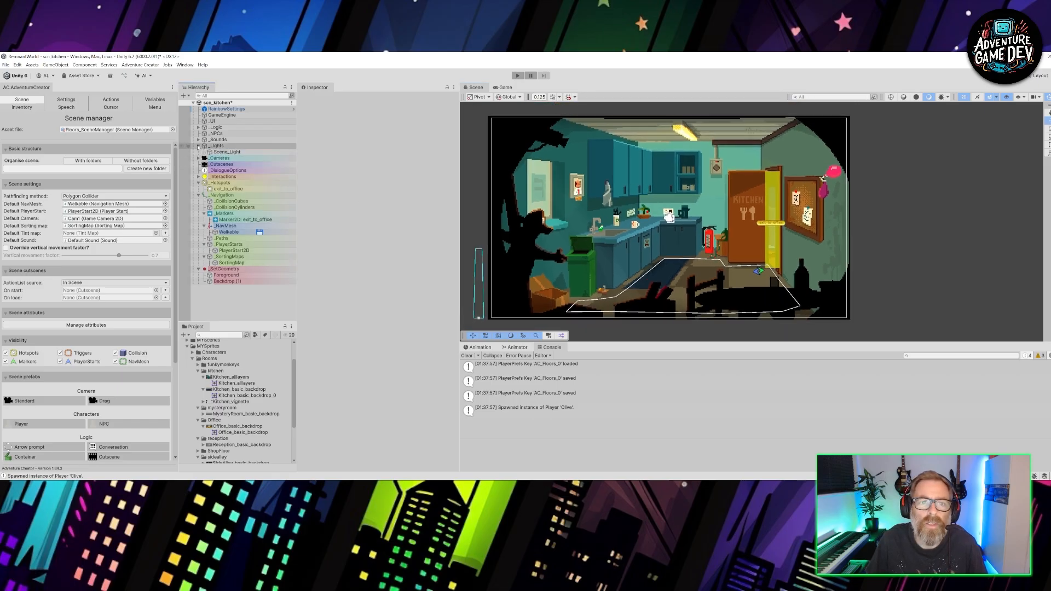
{"action": "left_click", "coordinate": [228, 153]}
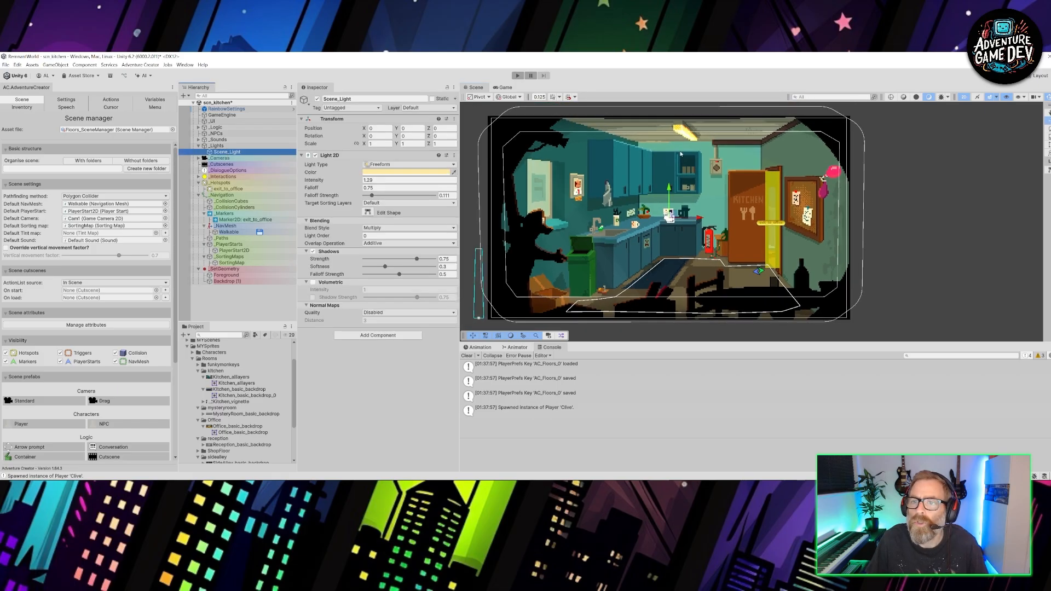
{"action": "left_click", "coordinate": [368, 212]}
{"action": "left_click_drag", "start_coordinate": [520, 133], "coordinate": [576, 135]}
{"action": "left_click_drag", "start_coordinate": [503, 149], "coordinate": [525, 186]}
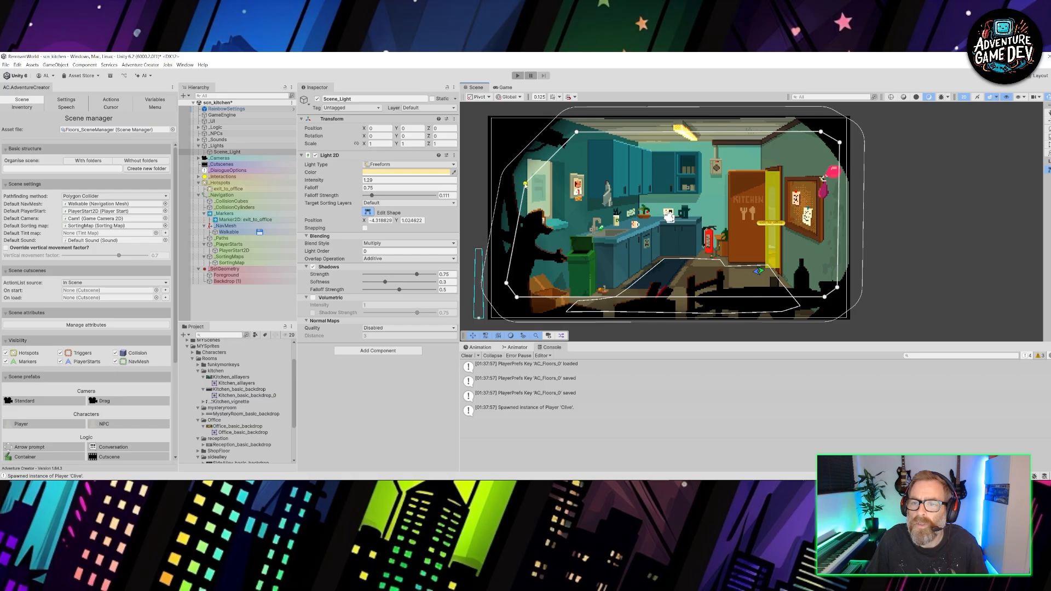
{"action": "left_click_drag", "start_coordinate": [518, 297], "coordinate": [524, 291]}
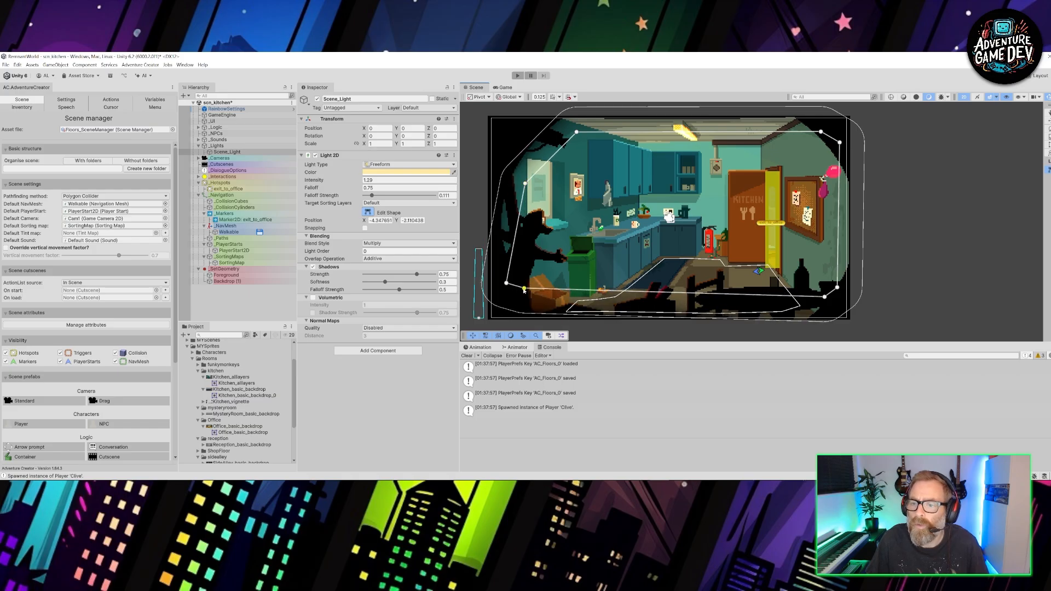
{"action": "mouse_move", "coordinate": [825, 297]}
{"action": "left_mouse_down"}
{"action": "mouse_move", "coordinate": [837, 287]}
{"action": "mouse_move", "coordinate": [832, 278]}
{"action": "left_mouse_up"}
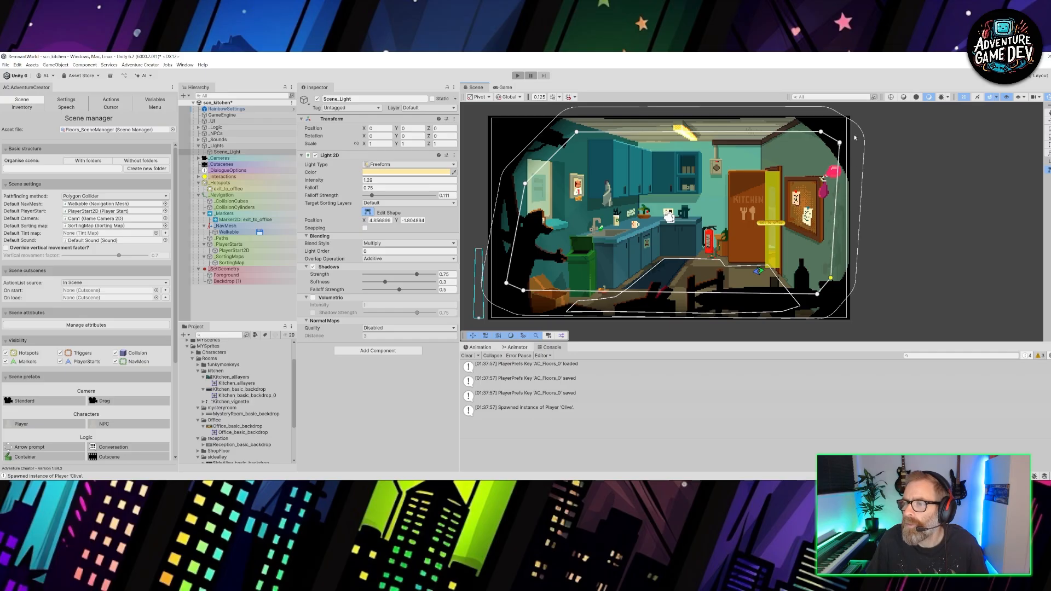
{"action": "left_click_drag", "start_coordinate": [840, 143], "coordinate": [805, 138]}
{"action": "left_click", "coordinate": [878, 146]}
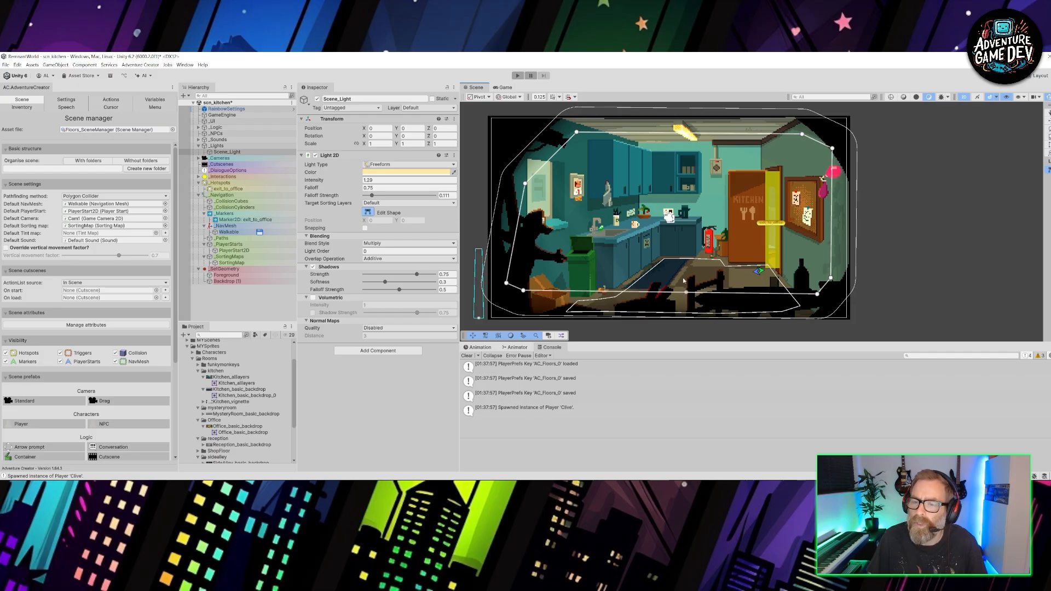
{"action": "left_click", "coordinate": [245, 300]}
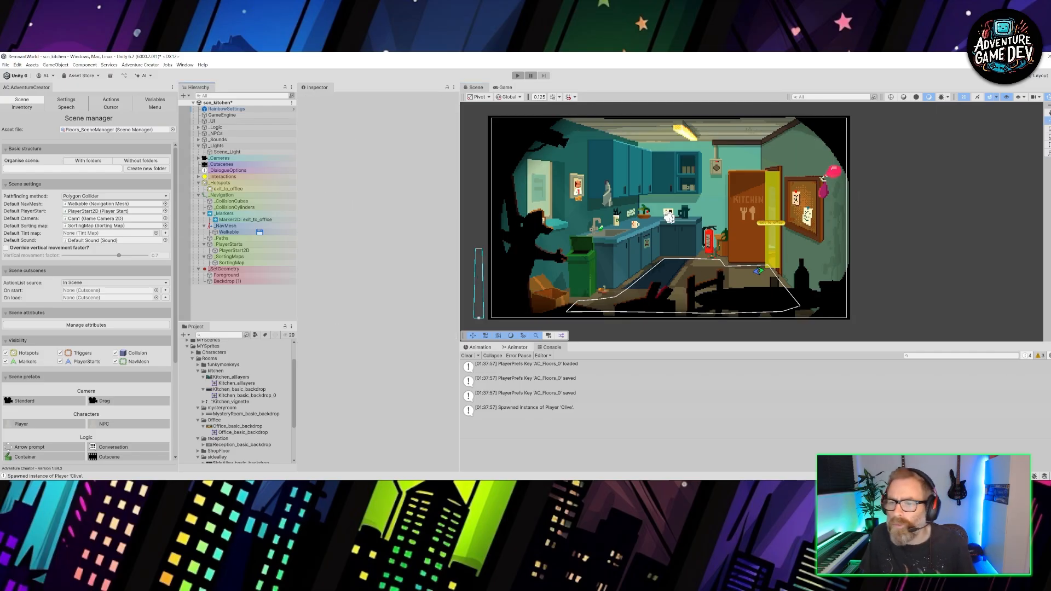
- Narrow the Inspector to widen the Scene view, and reframe the kitchen in it
{"action": "mouse_move", "coordinate": [602, 230]}
{"action": "middle_mouse_down"}
{"action": "mouse_move", "coordinate": [615, 229]}
{"action": "mouse_move", "coordinate": [601, 232]}
{"action": "middle_mouse_up"}
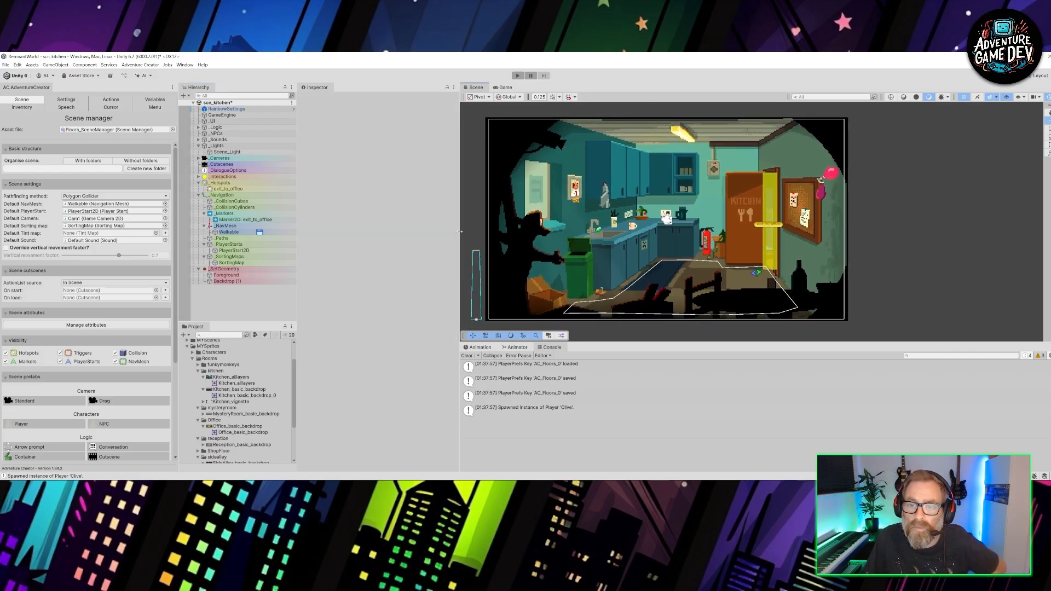
{"action": "left_click_drag", "start_coordinate": [460, 232], "coordinate": [432, 231]}
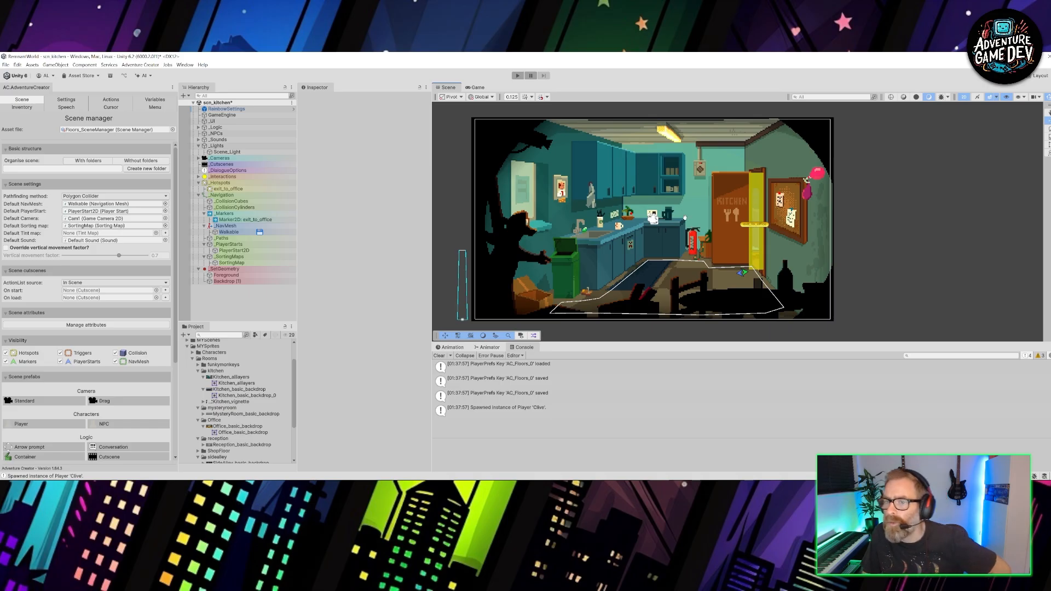
{"action": "middle_click_drag", "start_coordinate": [685, 218], "coordinate": [690, 220]}
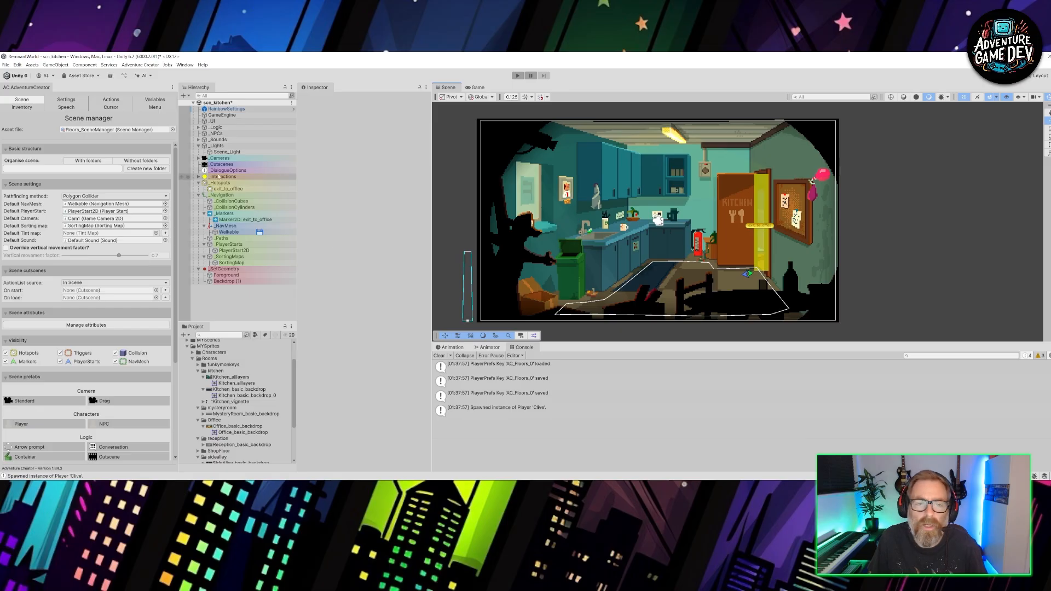
- Inspect the exit_to_office hotspot and the marker assigned as its walk-to marker
{"action": "left_click", "coordinate": [227, 190]}
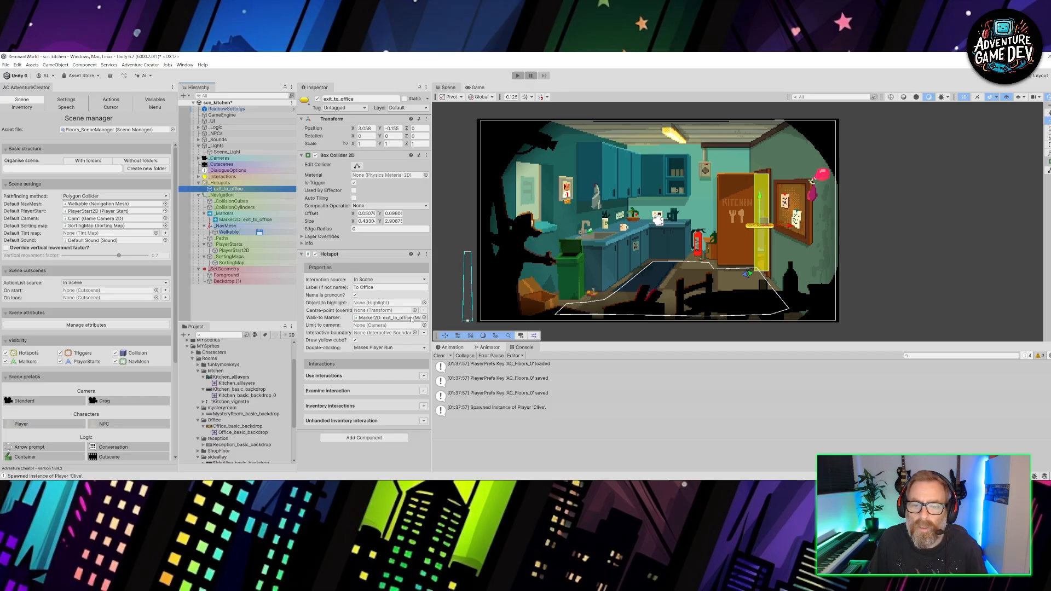
{"action": "left_click", "coordinate": [412, 318]}
{"action": "double_click", "coordinate": [412, 317]}
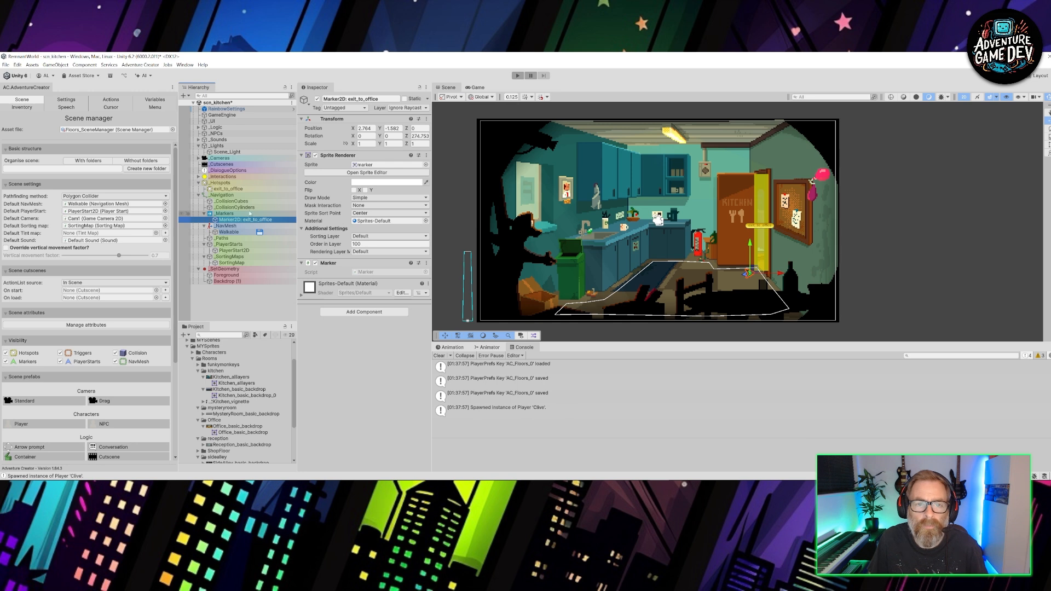
- Add a Use interaction with player action Walk To Marker to the exit_to_office hotspot, and create its linked Interaction for editing
{"action": "left_click", "coordinate": [229, 189]}
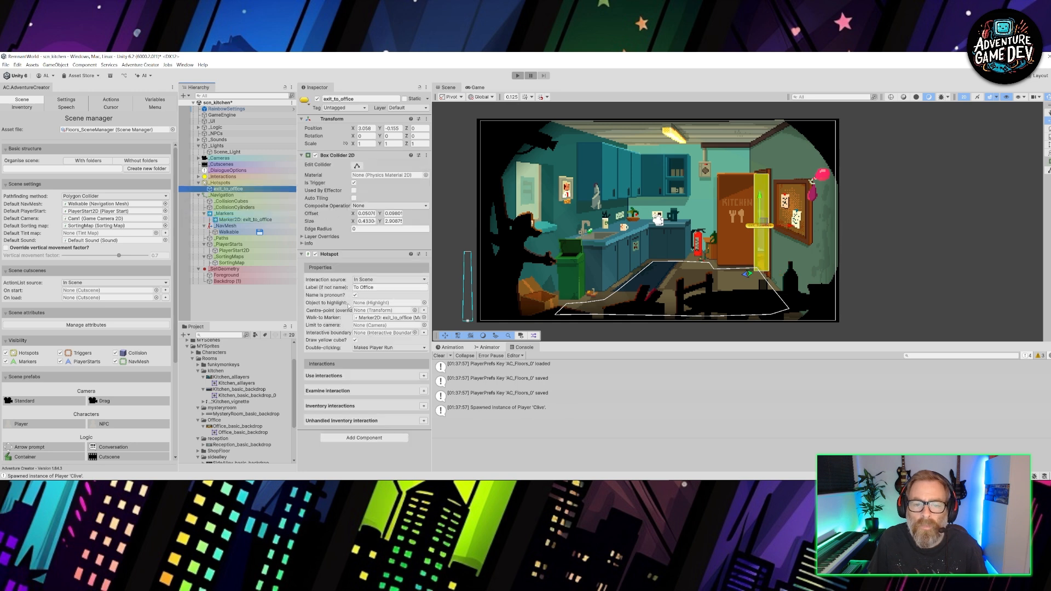
{"action": "left_click", "coordinate": [424, 376]}
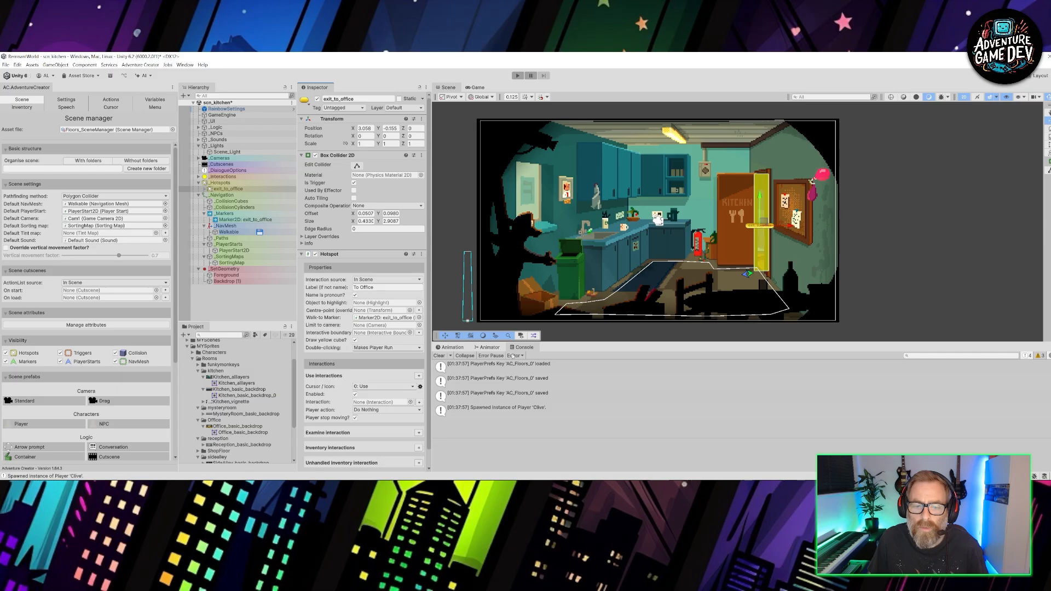
{"action": "left_click", "coordinate": [386, 410]}
{"action": "left_click", "coordinate": [361, 441]}
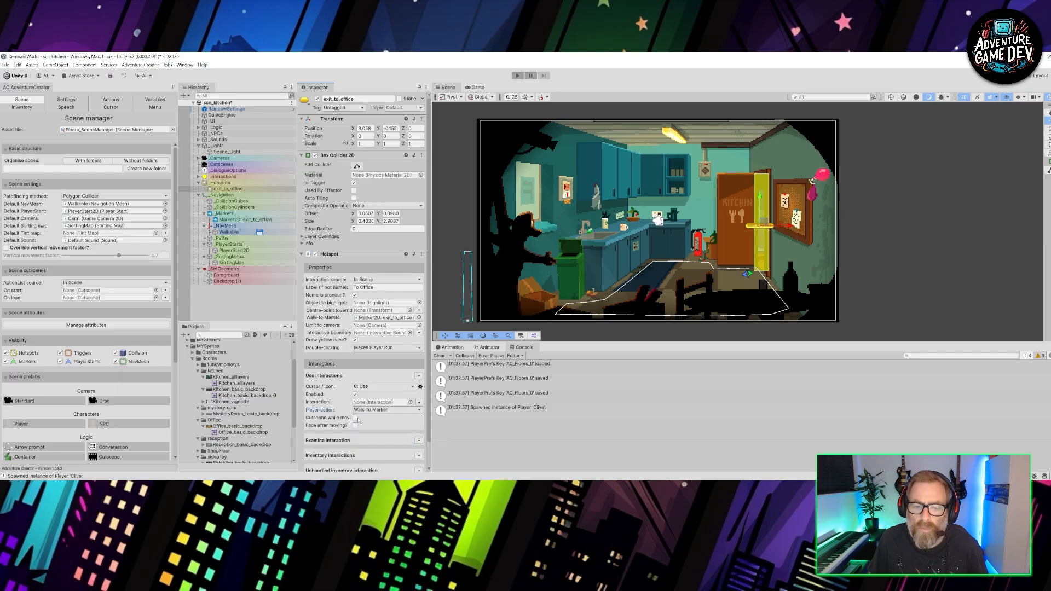
{"action": "left_click", "coordinate": [419, 403]}
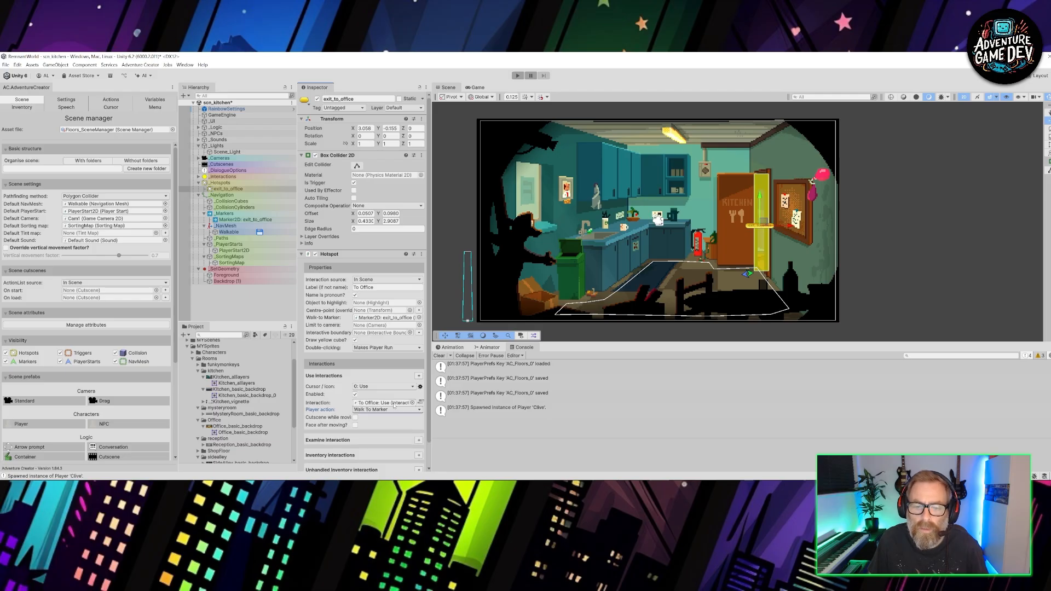
{"action": "double_click", "coordinate": [394, 404]}
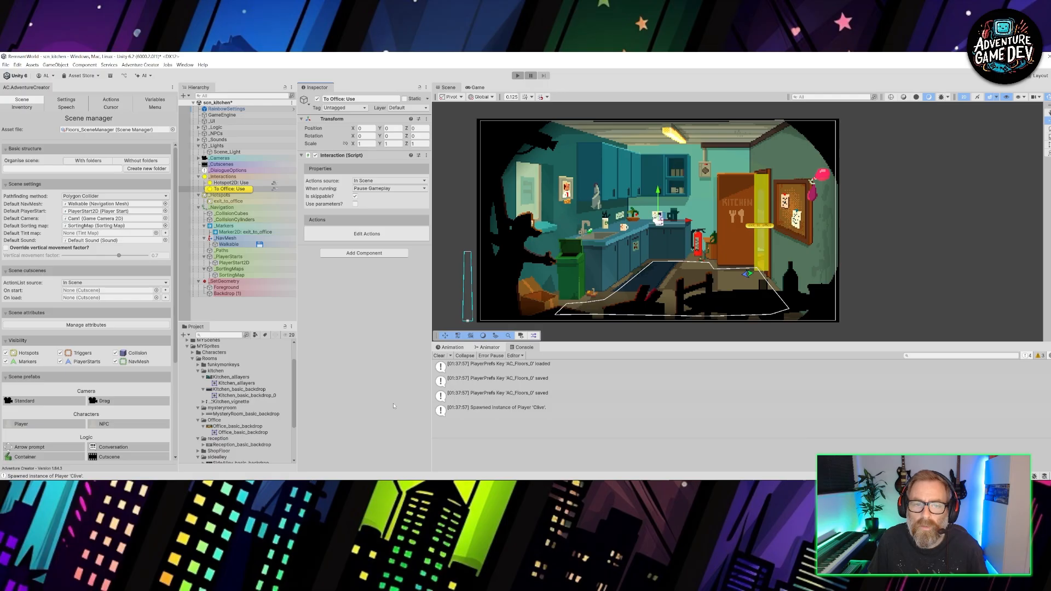
- Open the To Office: Use interaction's action list and connect a Scene: Switch action after the initial Engine: Wait action
{"action": "left_click", "coordinate": [274, 191]}
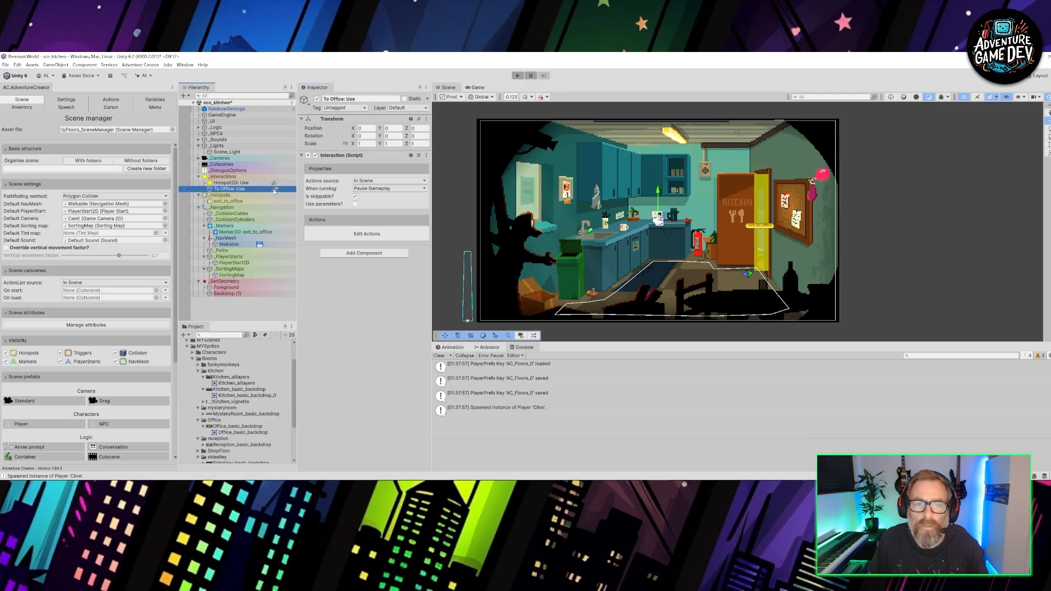
{"action": "left_click", "coordinate": [276, 190]}
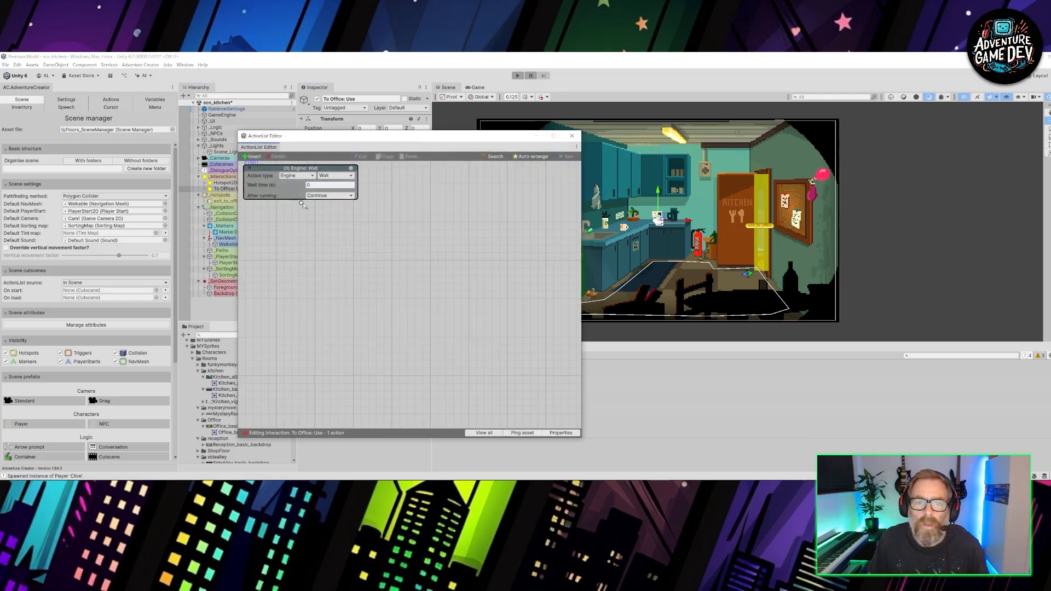
{"action": "left_click_drag", "start_coordinate": [301, 204], "coordinate": [318, 251]}
{"action": "left_click", "coordinate": [314, 262]}
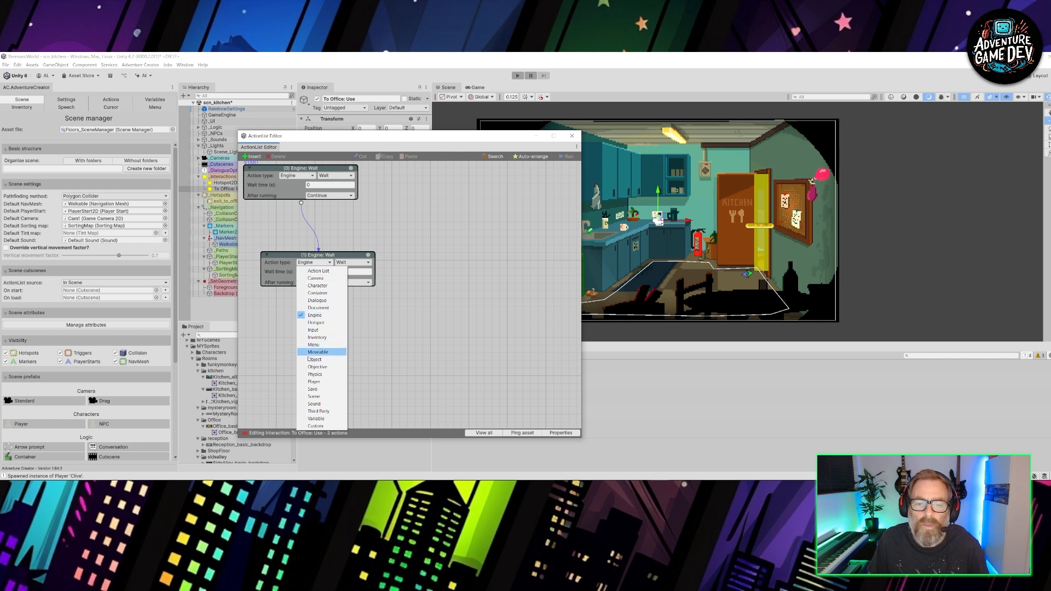
{"action": "left_click", "coordinate": [314, 396]}
{"action": "left_click", "coordinate": [360, 265]}
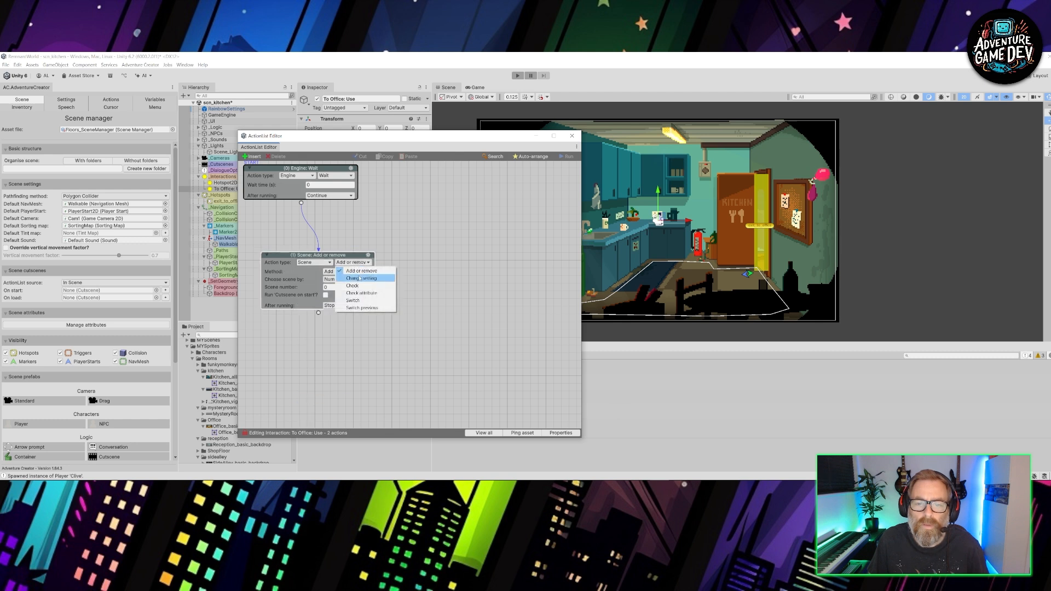
{"action": "left_click", "coordinate": [353, 301]}
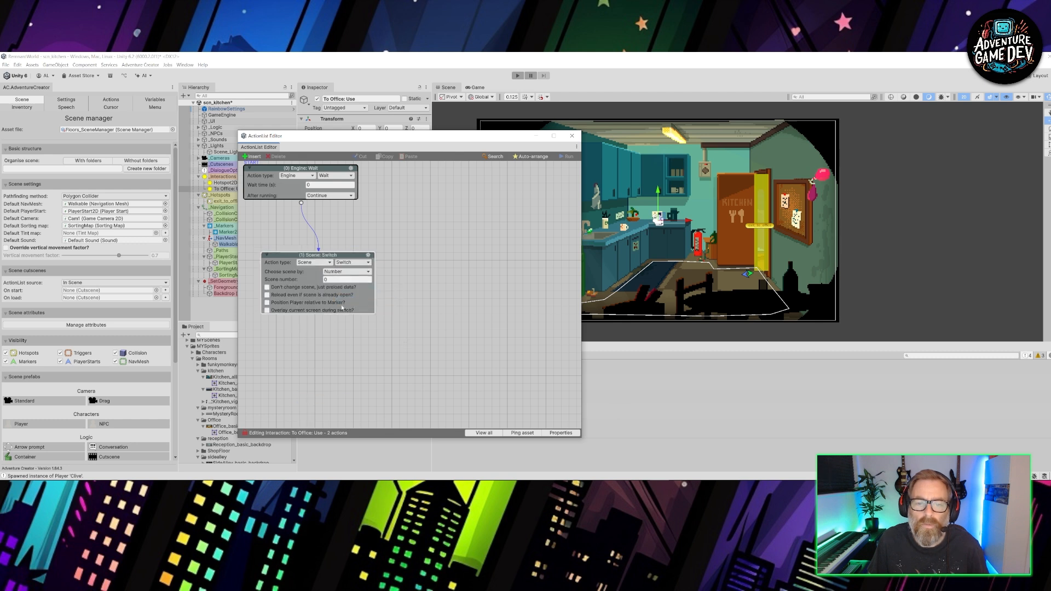
- Make the Scene: Switch action choose its scene by name, enter scn_office as the scene name, and close the action list
{"action": "left_click", "coordinate": [340, 273]}
{"action": "left_click", "coordinate": [337, 285]}
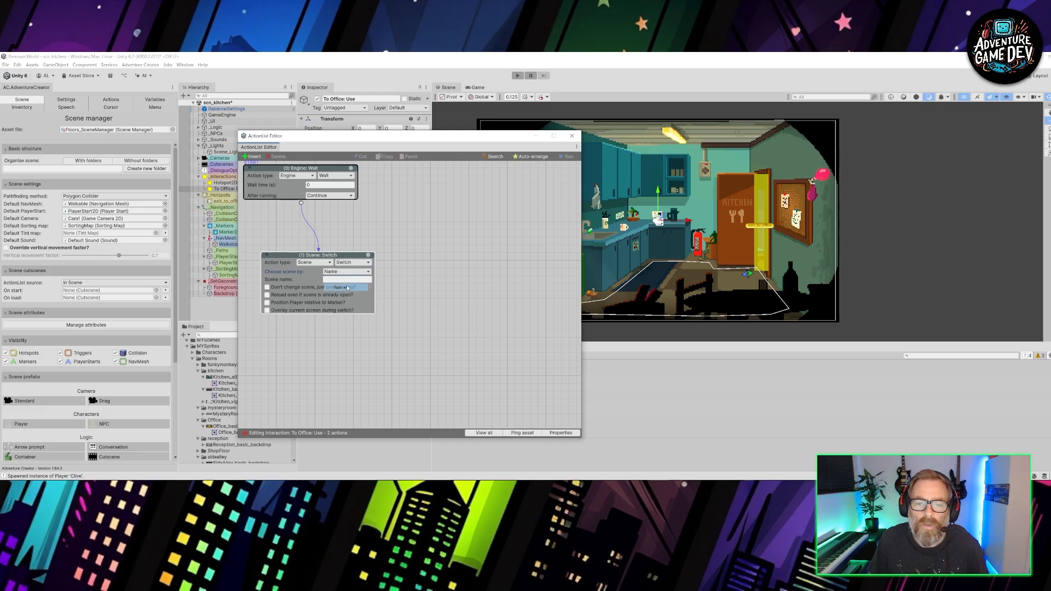
{"action": "left_click_drag", "start_coordinate": [376, 137], "coordinate": [432, 150]}
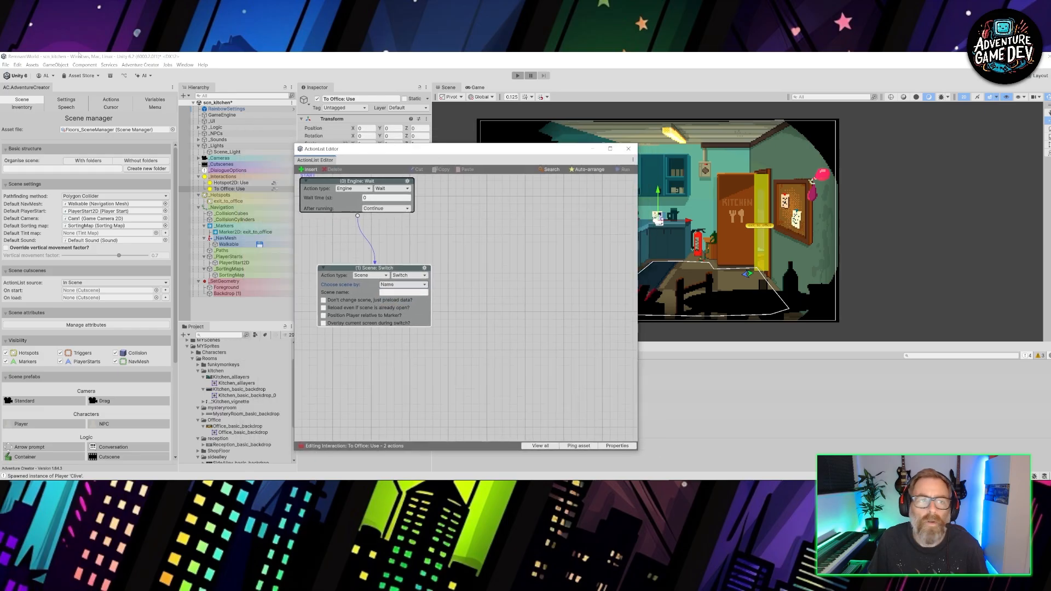
{"action": "left_click", "coordinate": [18, 65]}
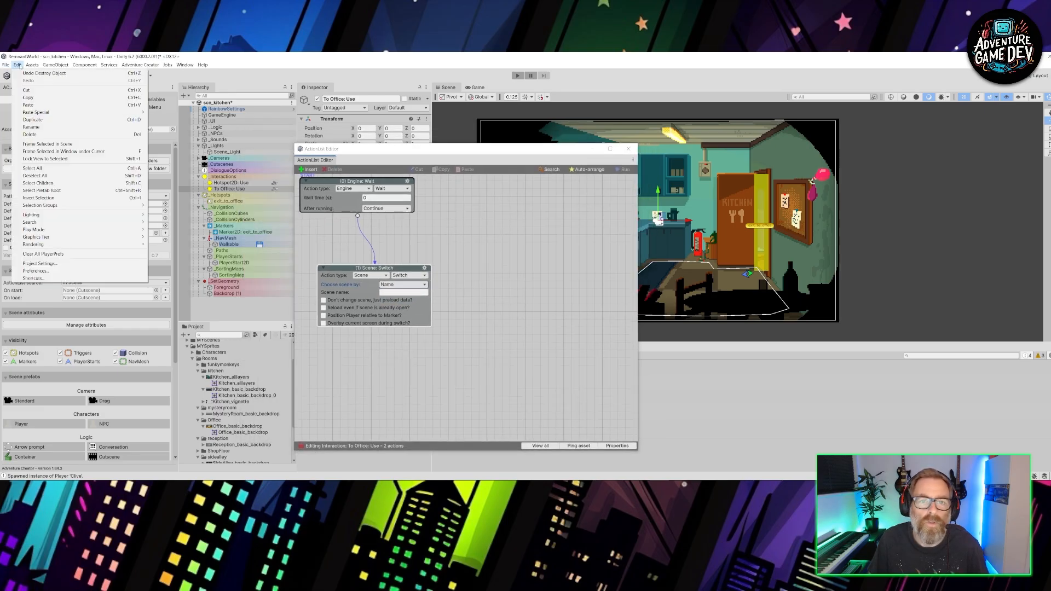
{"action": "left_click", "coordinate": [20, 66]}
{"action": "left_click", "coordinate": [392, 292]}
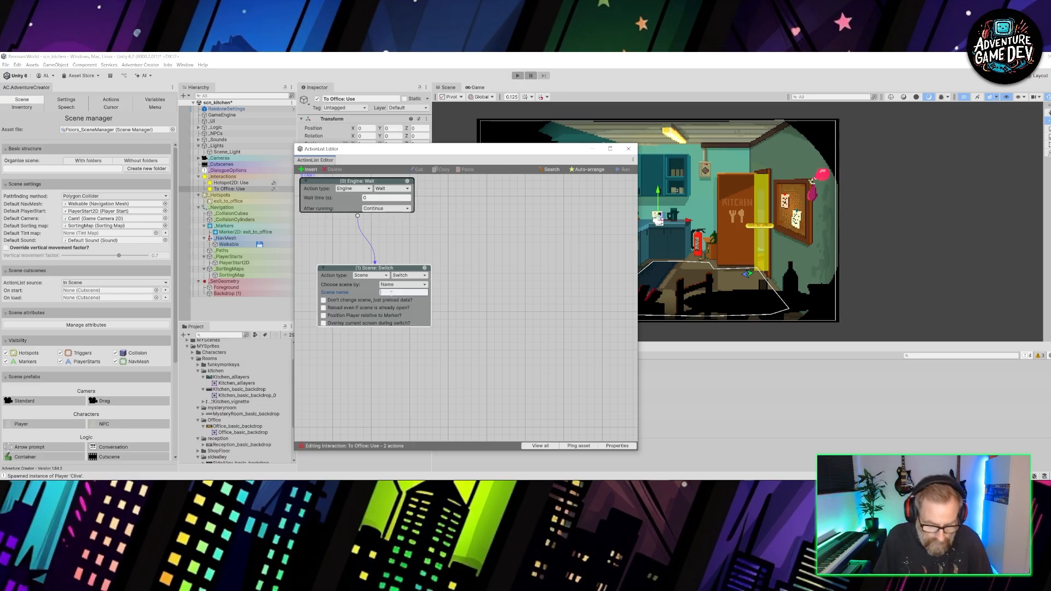
{"action": "type", "text": "scn_office"}
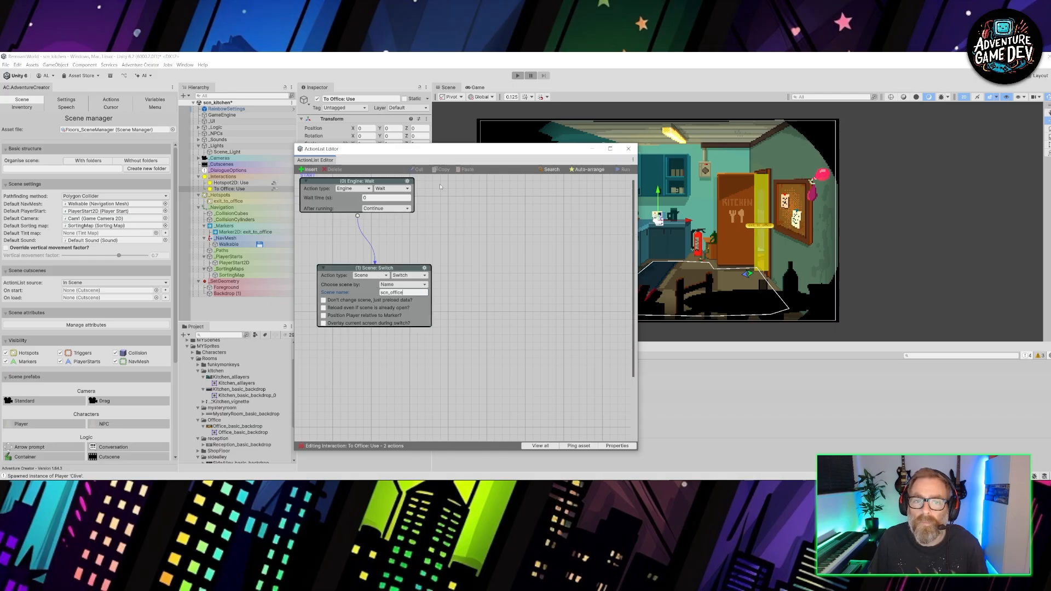
{"action": "left_click", "coordinate": [629, 149]}
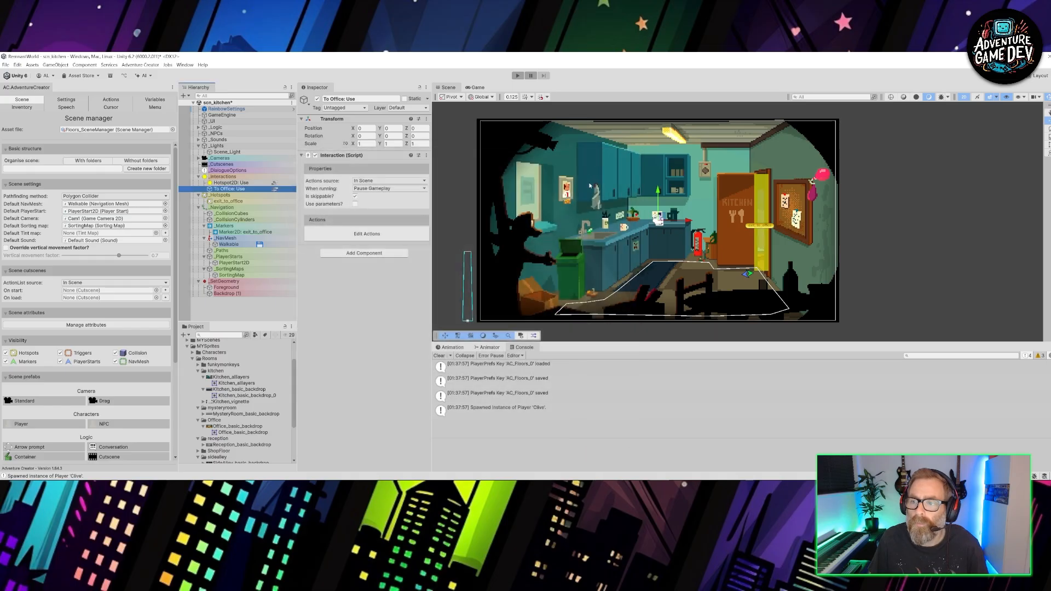
- Check the Windows build profile's scene list for the game's room scenes
{"action": "left_click", "coordinate": [5, 65]}
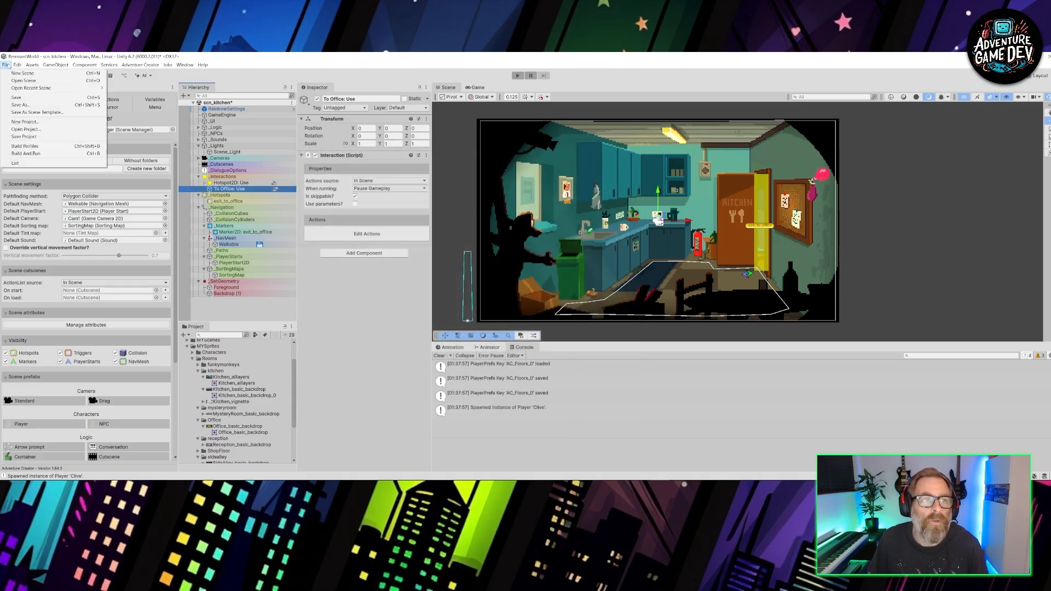
{"action": "left_click", "coordinate": [25, 146]}
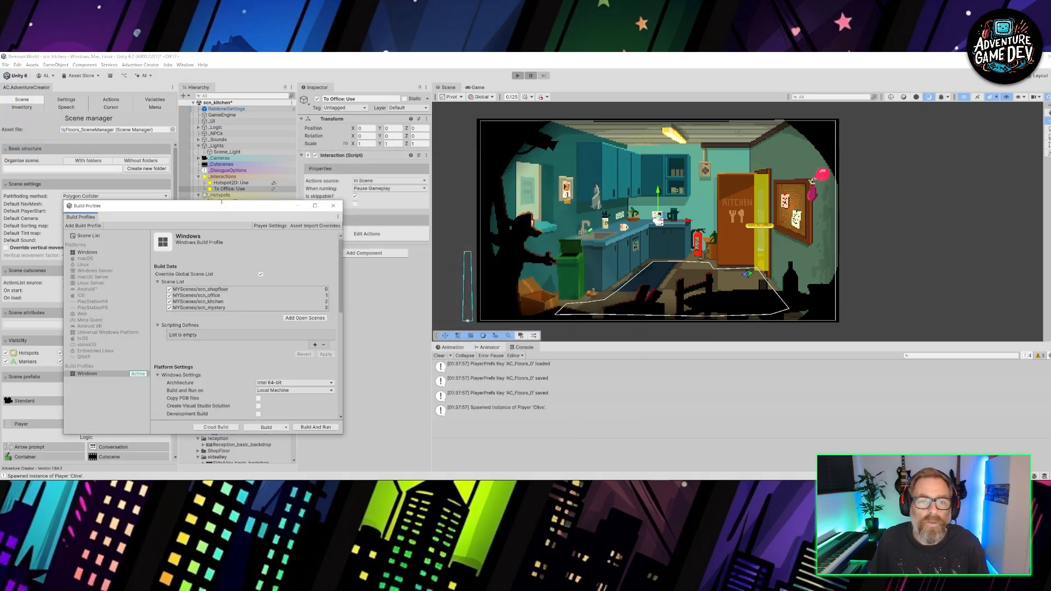
{"action": "left_click_drag", "start_coordinate": [222, 209], "coordinate": [278, 173]}
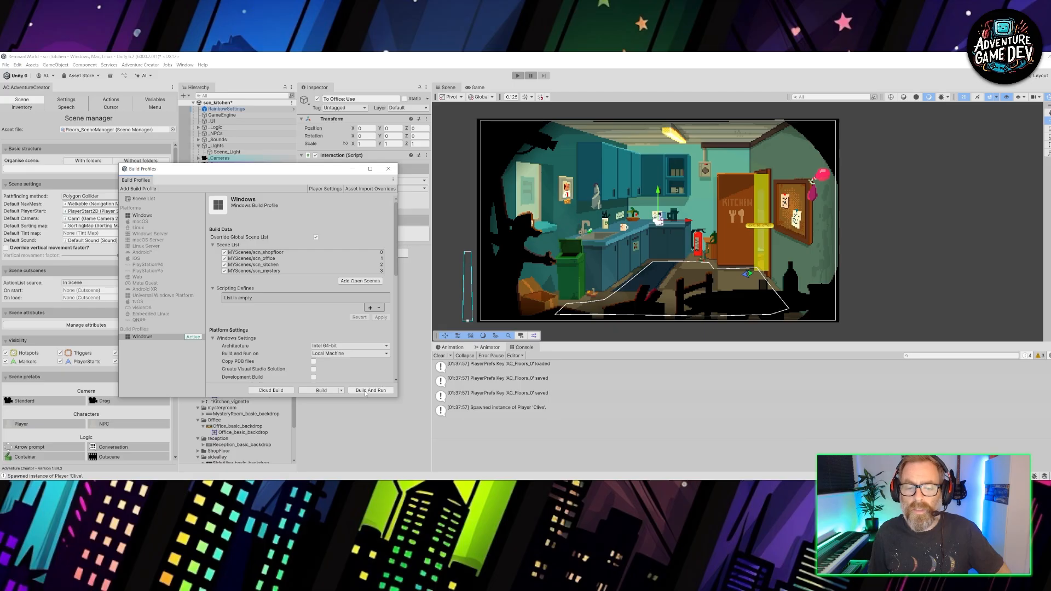
{"action": "left_click", "coordinate": [140, 337]}
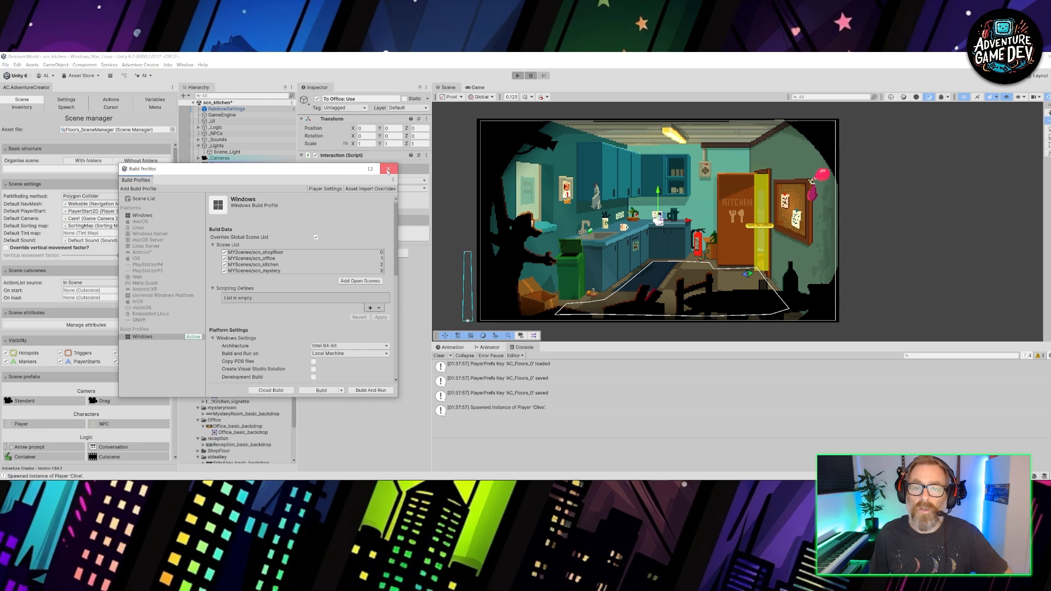
{"action": "left_click", "coordinate": [388, 169]}
- Play-test the kitchen scene by walking the character around and using the exit to the office
{"action": "left_click", "coordinate": [518, 76]}
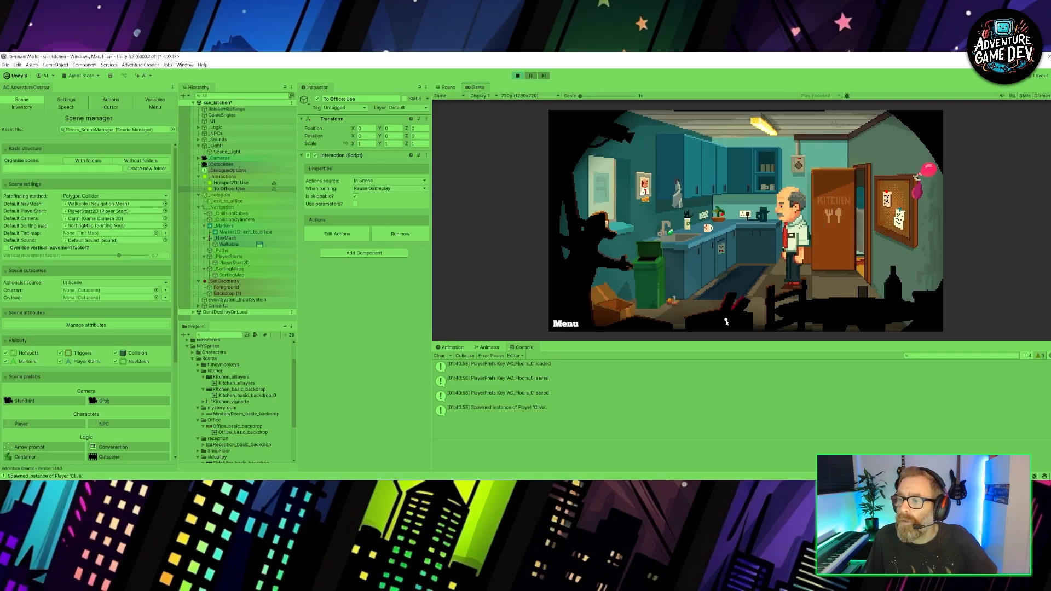
{"action": "left_click", "coordinate": [716, 328]}
{"action": "left_click", "coordinate": [796, 275]}
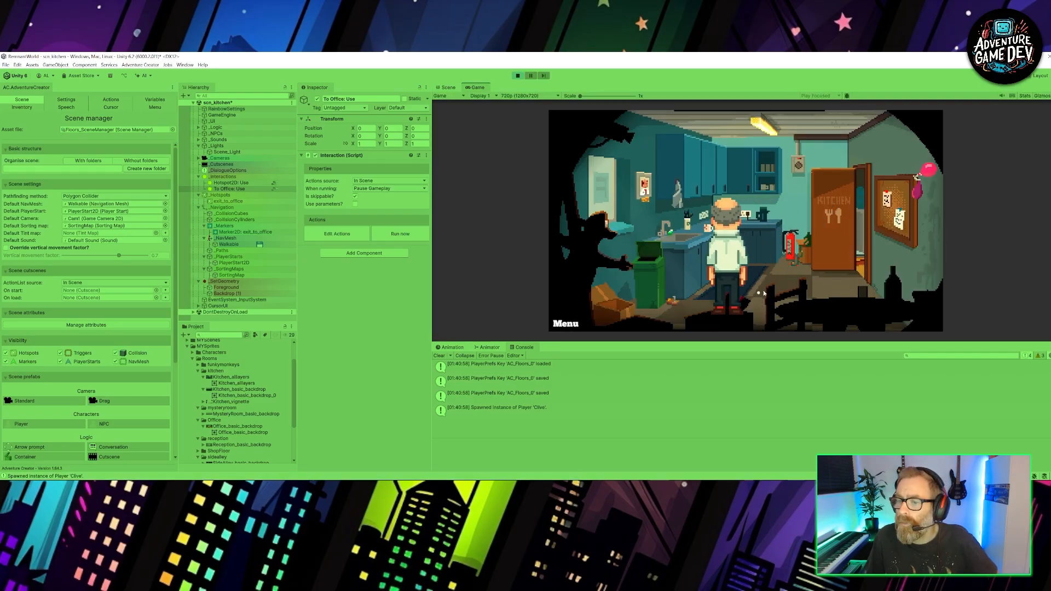
{"action": "left_click", "coordinate": [857, 256]}
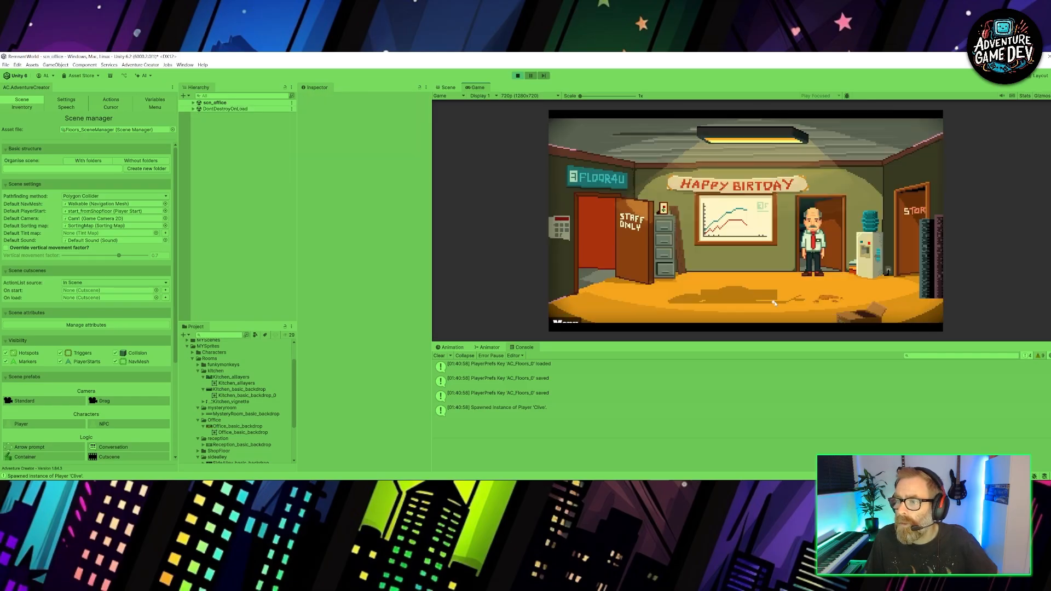
- Walk the character around the office, try its kitchen doorway, and end the play test
{"action": "left_click", "coordinate": [833, 296]}
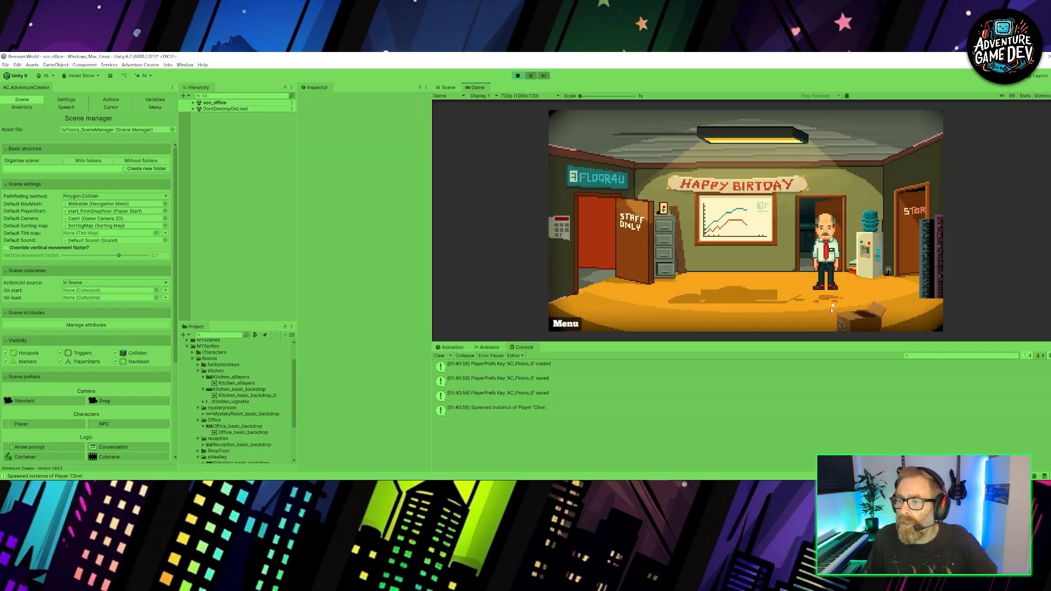
{"action": "left_click", "coordinate": [806, 328]}
{"action": "left_click", "coordinate": [878, 293]}
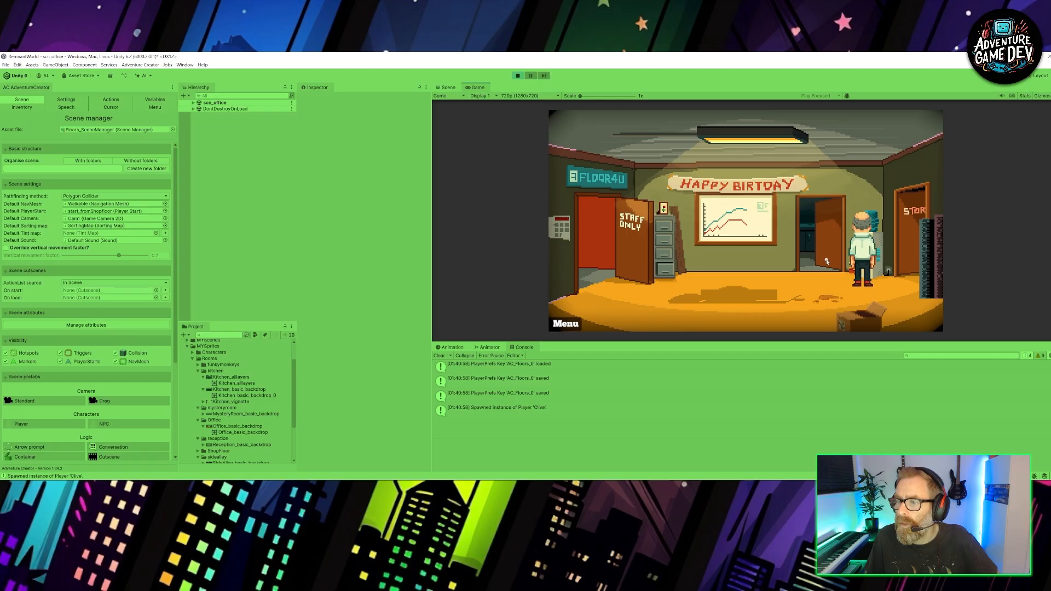
{"action": "left_click", "coordinate": [815, 242]}
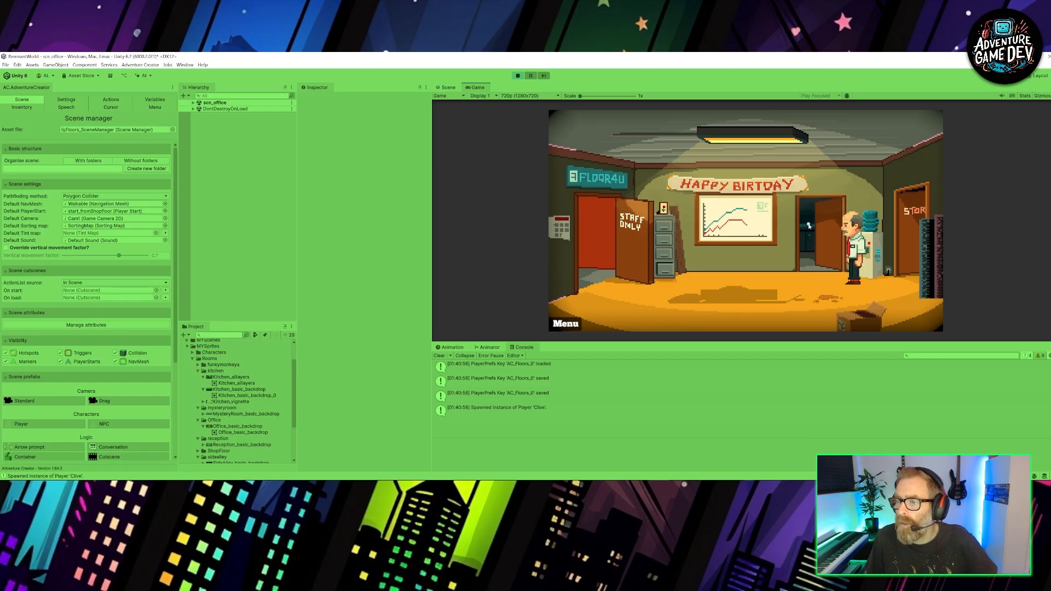
{"action": "left_click", "coordinate": [858, 288]}
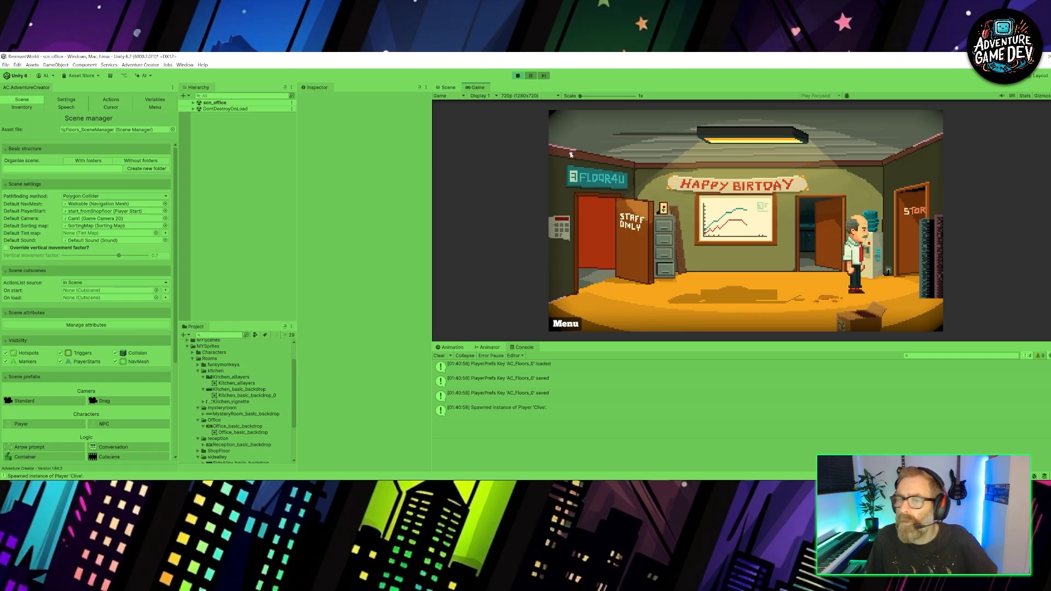
{"action": "left_click", "coordinate": [518, 76]}
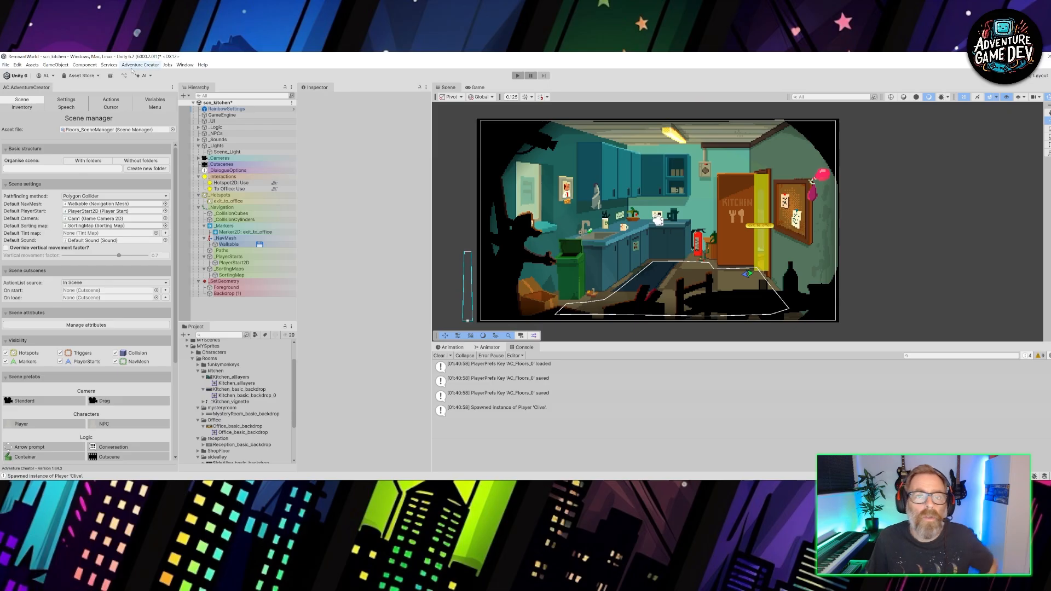
- Save the kitchen scene and open the recent scene scn_office
{"action": "key", "text": "ctrl+s"}
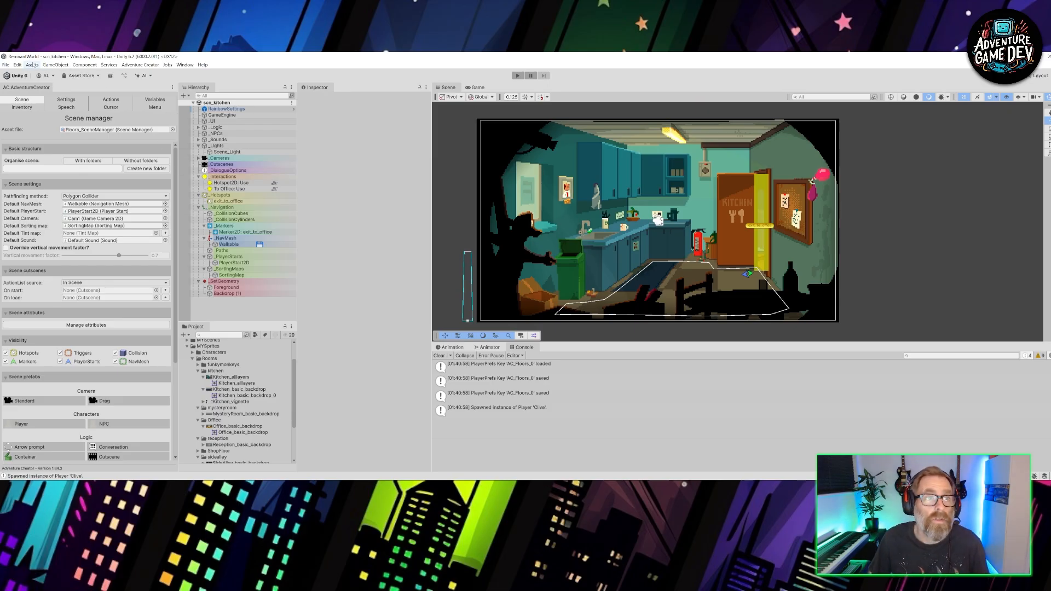
{"action": "left_click", "coordinate": [7, 65]}
{"action": "mouse_move", "coordinate": [32, 88]}
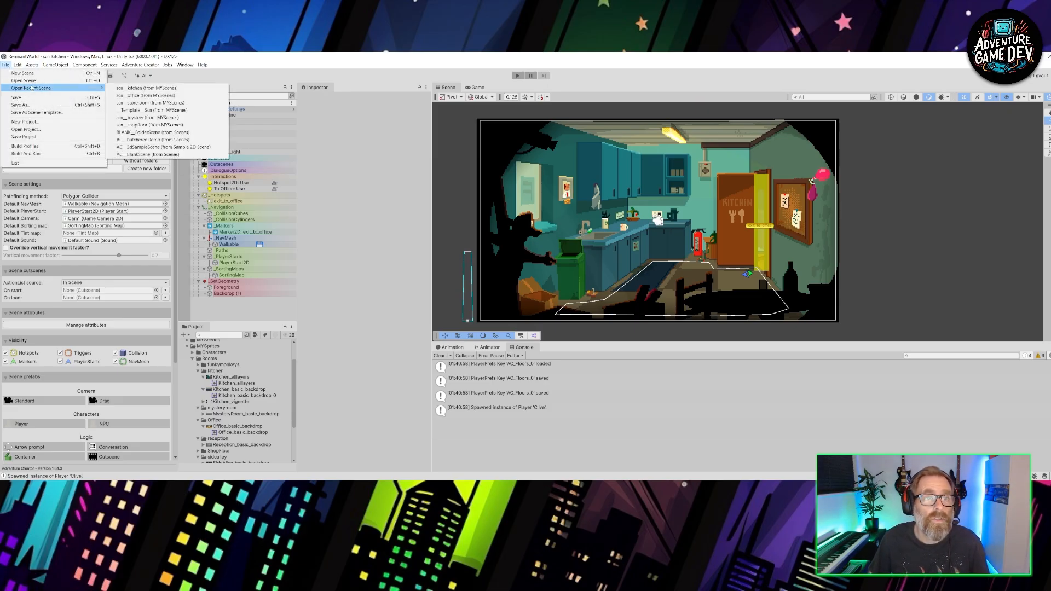
{"action": "left_click", "coordinate": [146, 95]}
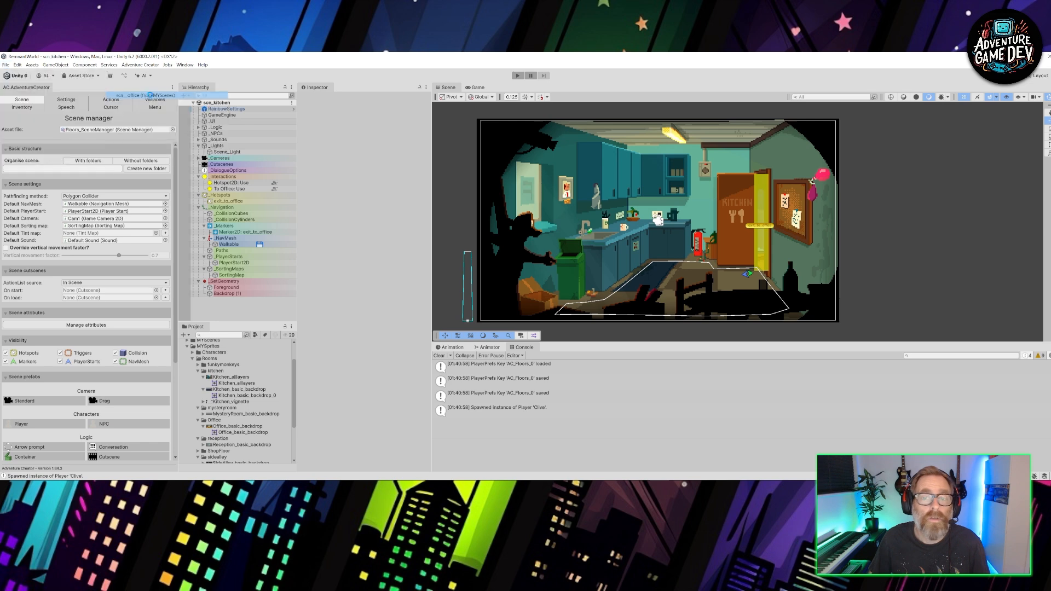
{"action": "scroll", "coordinate": [755, 287], "scroll_direction": "up", "scroll_amount": 5}
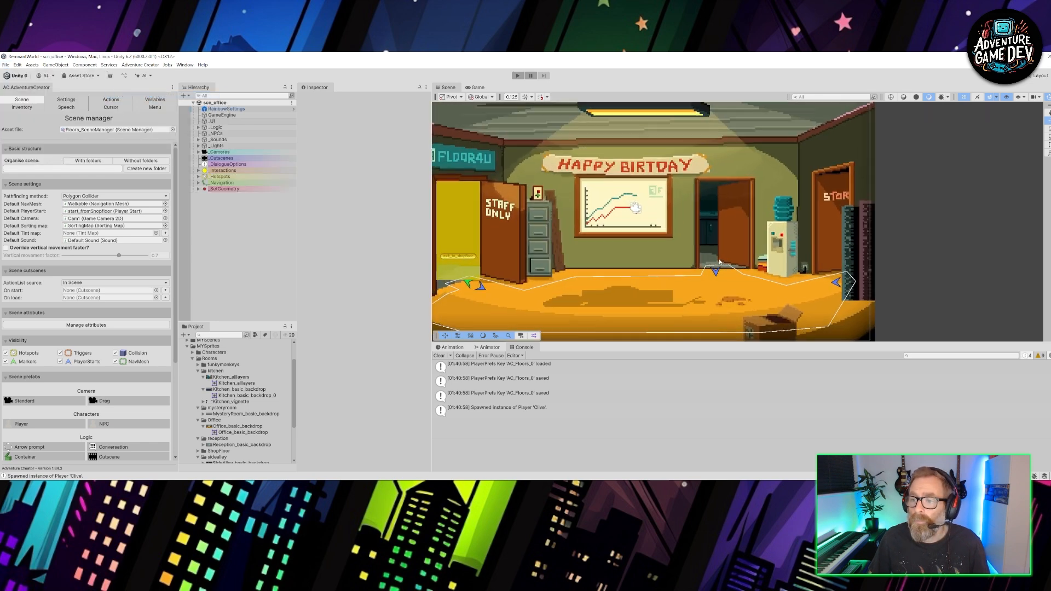
- Add a 2D hotspot to the office scene and rename it exit_to_Kitchen
{"action": "left_click", "coordinate": [220, 177]}
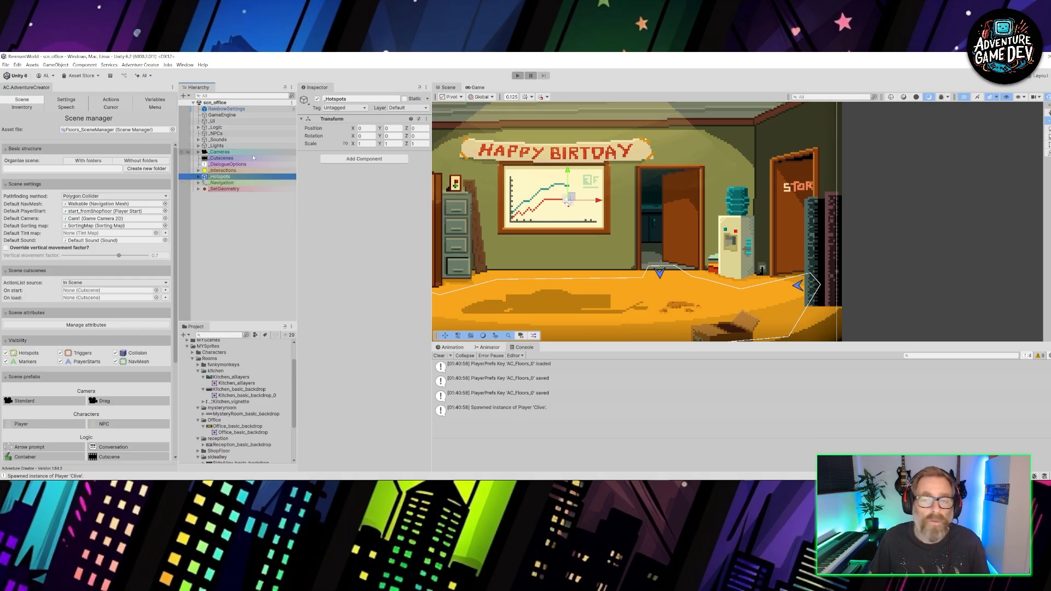
{"action": "scroll", "coordinate": [71, 246], "scroll_direction": "down", "scroll_amount": 5}
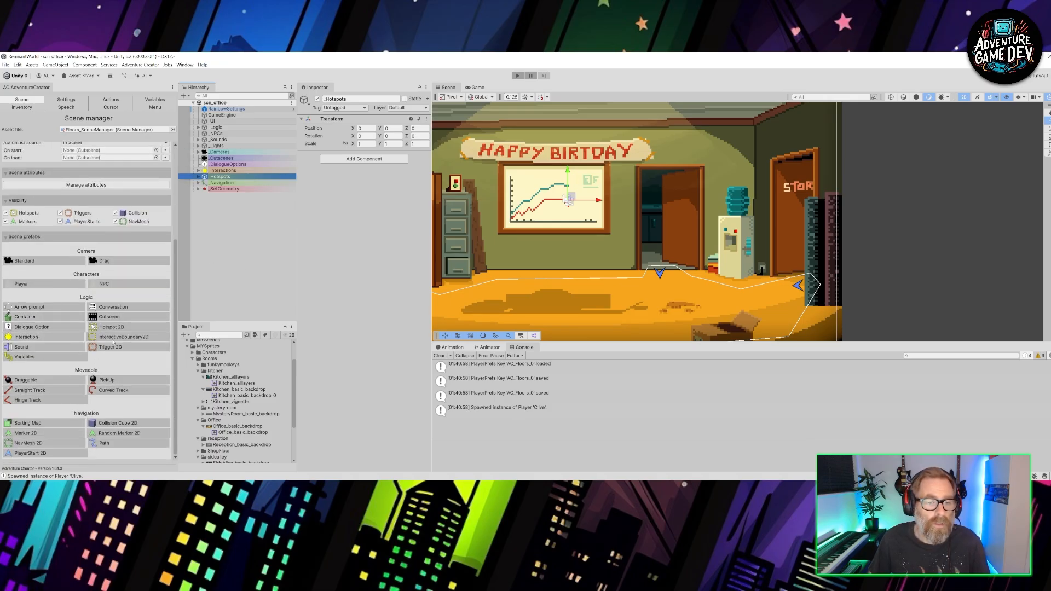
{"action": "left_click", "coordinate": [112, 327]}
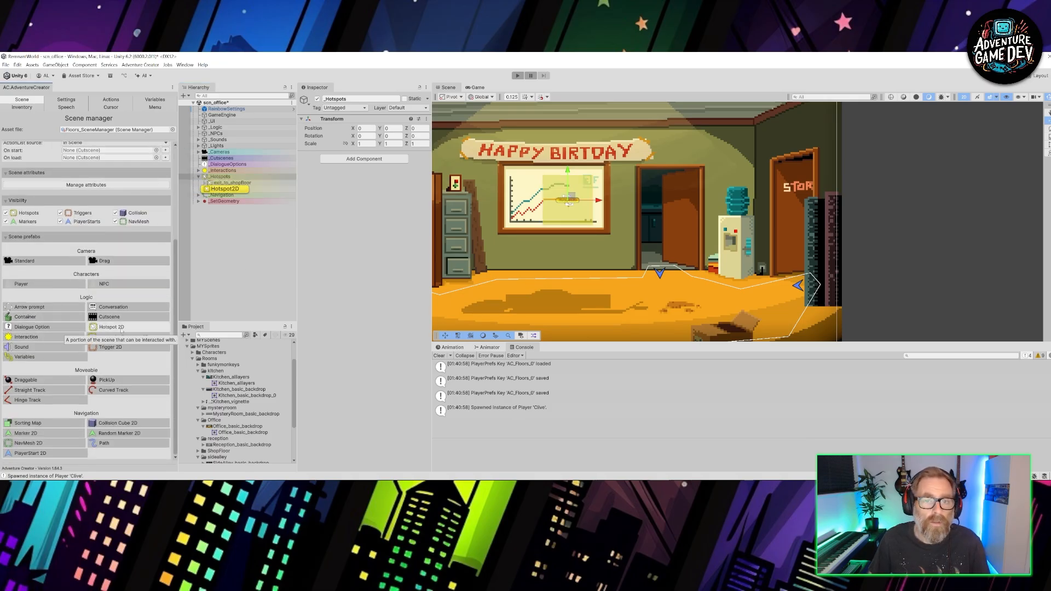
{"action": "left_click", "coordinate": [237, 189]}
{"action": "key", "text": "F2"}
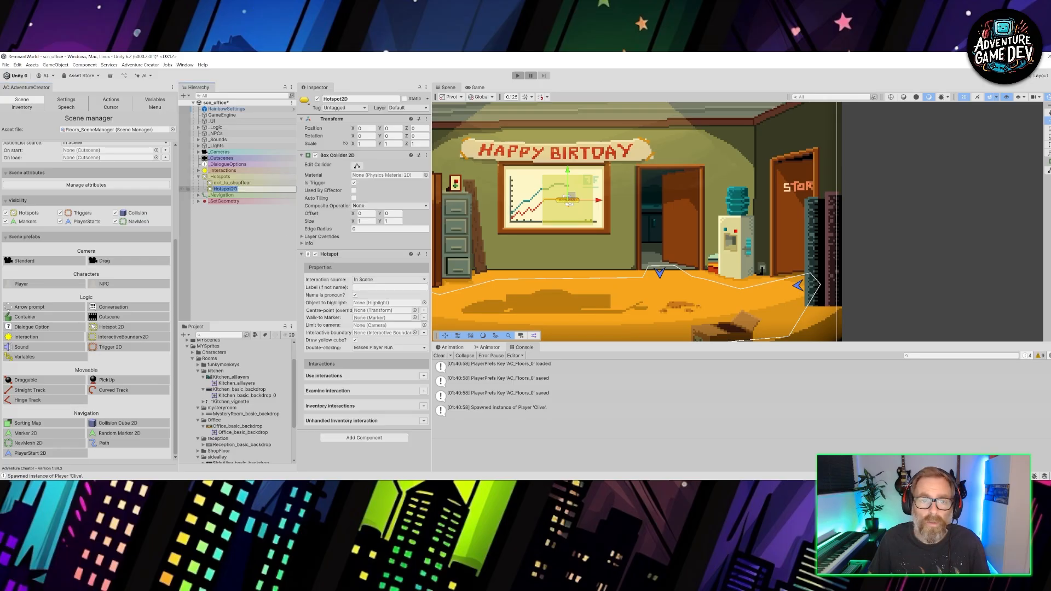
{"action": "type", "text": "exit"}
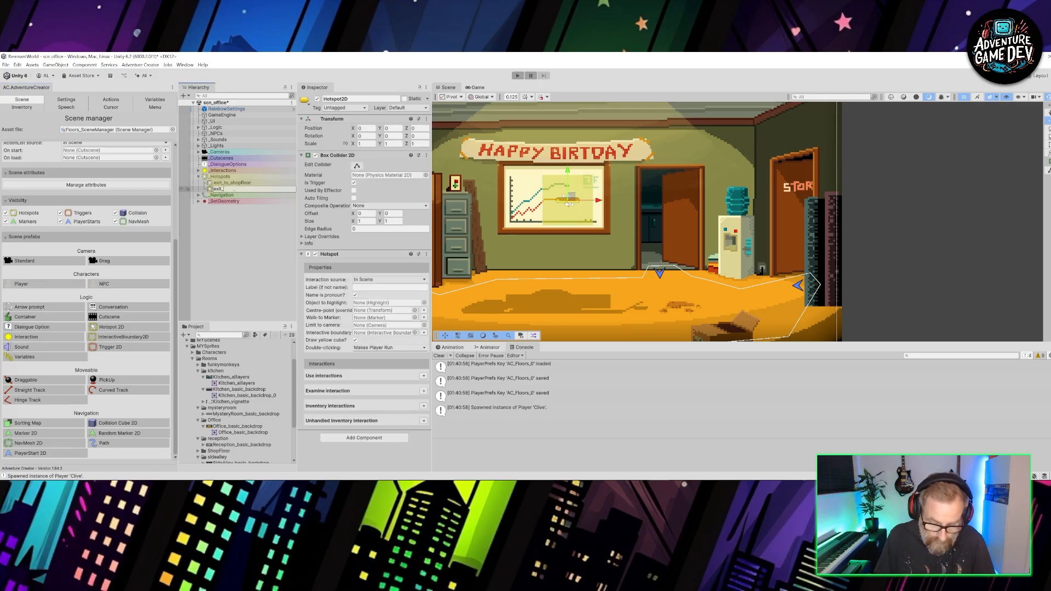
{"action": "type", "text": "_to"}
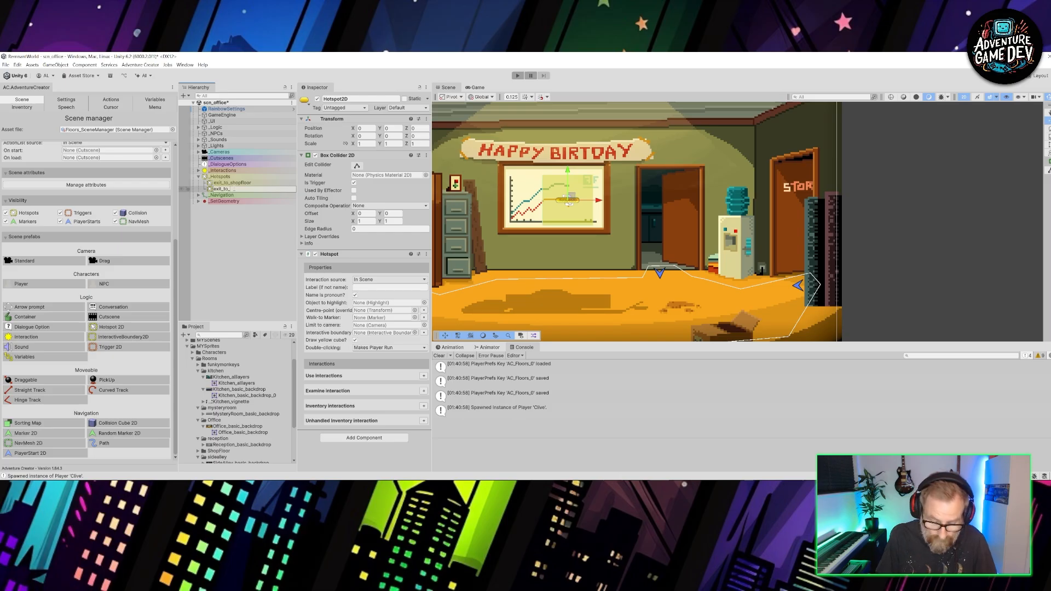
{"action": "type", "text": "_Kitchen"}
{"action": "key", "text": "Return"}
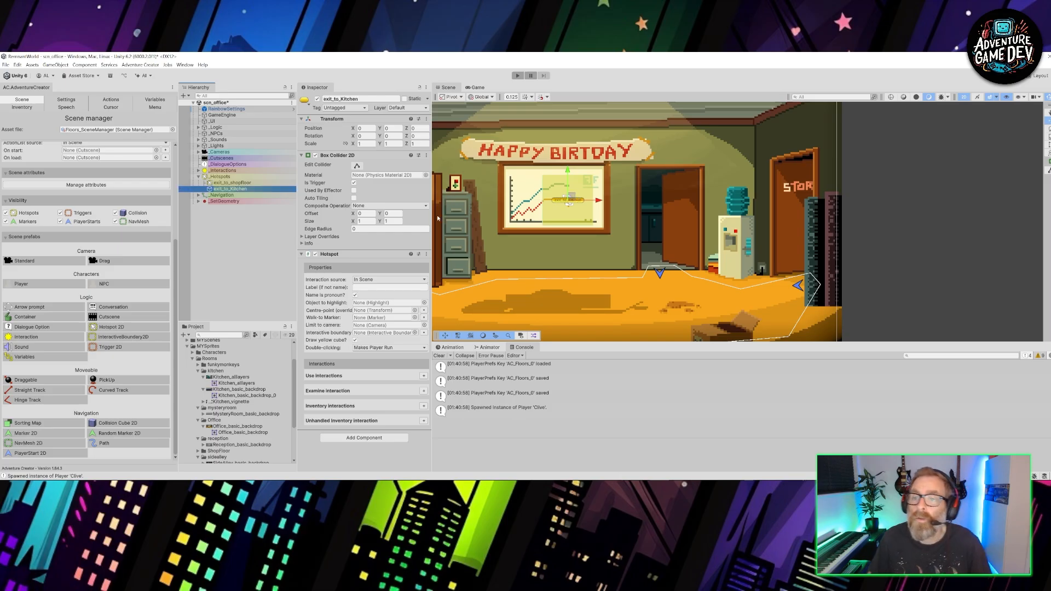
- Move the exit_to_Kitchen hotspot onto the kitchen doorway and resize its box collider to cover the whole opening
{"action": "left_click_drag", "start_coordinate": [572, 197], "coordinate": [666, 171]}
{"action": "left_click", "coordinate": [357, 166]}
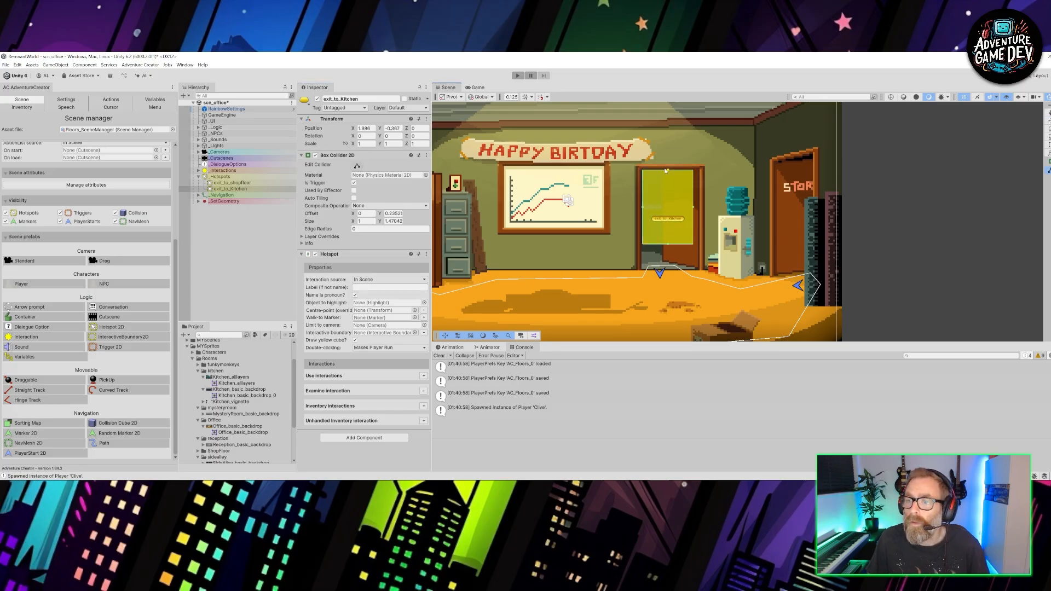
{"action": "left_click", "coordinate": [669, 244]}
{"action": "left_click", "coordinate": [669, 222]}
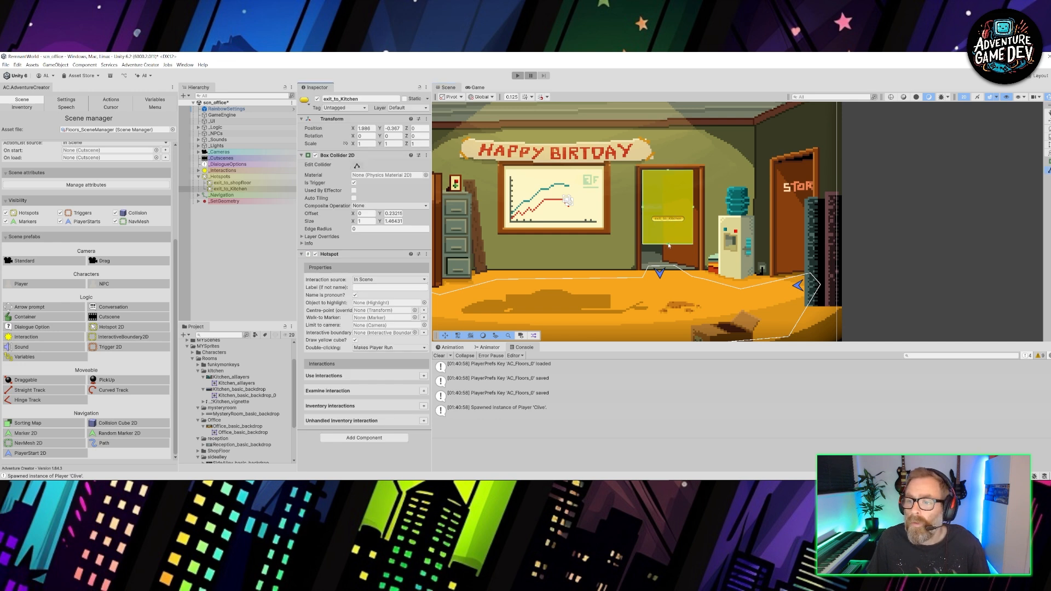
{"action": "left_click_drag", "start_coordinate": [669, 244], "coordinate": [671, 269]}
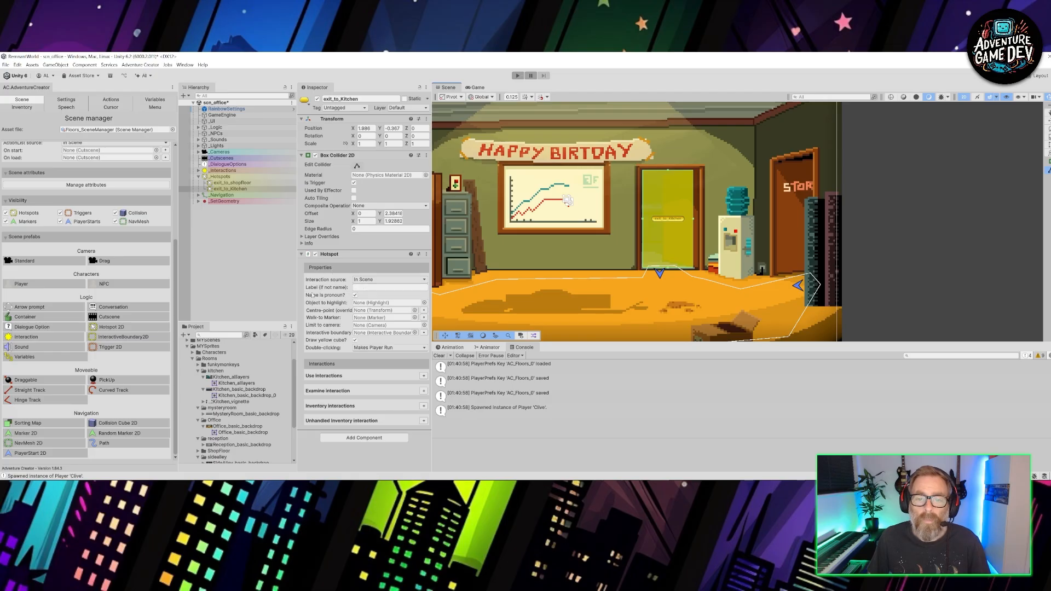
- Label the hotspot To Kitchen and place a new walk-to marker for it on the floor at the foot of the kitchen doorway
{"action": "left_click", "coordinate": [354, 295]}
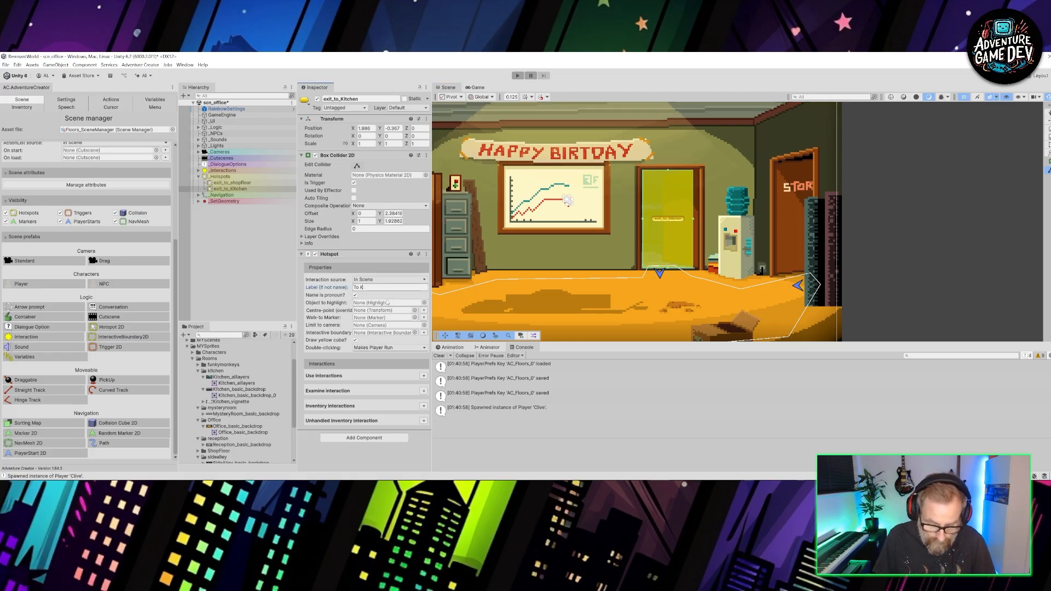
{"action": "type", "text": "To Kitchen"}
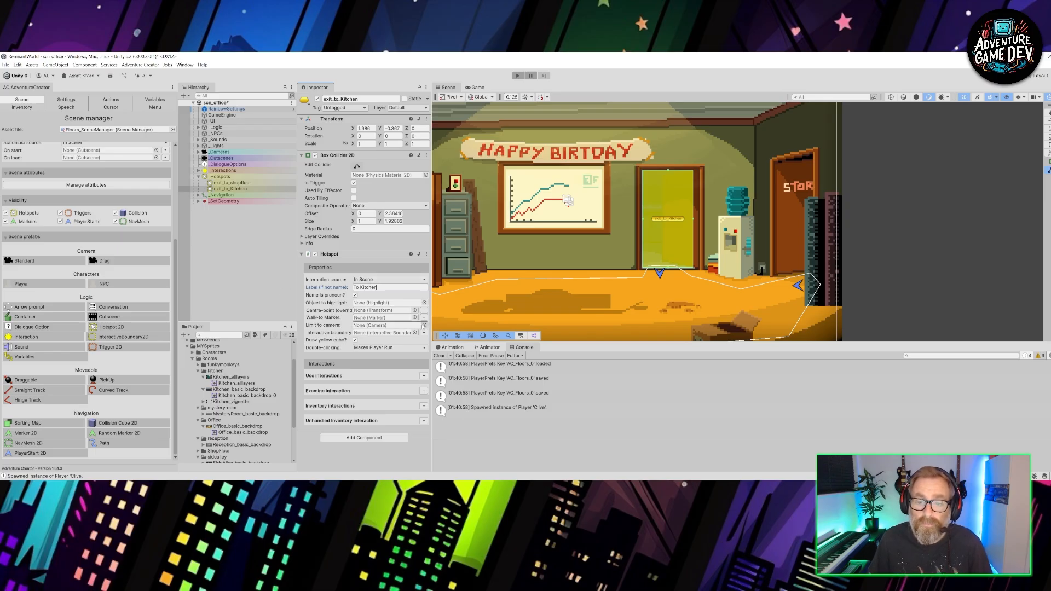
{"action": "left_click", "coordinate": [424, 318]}
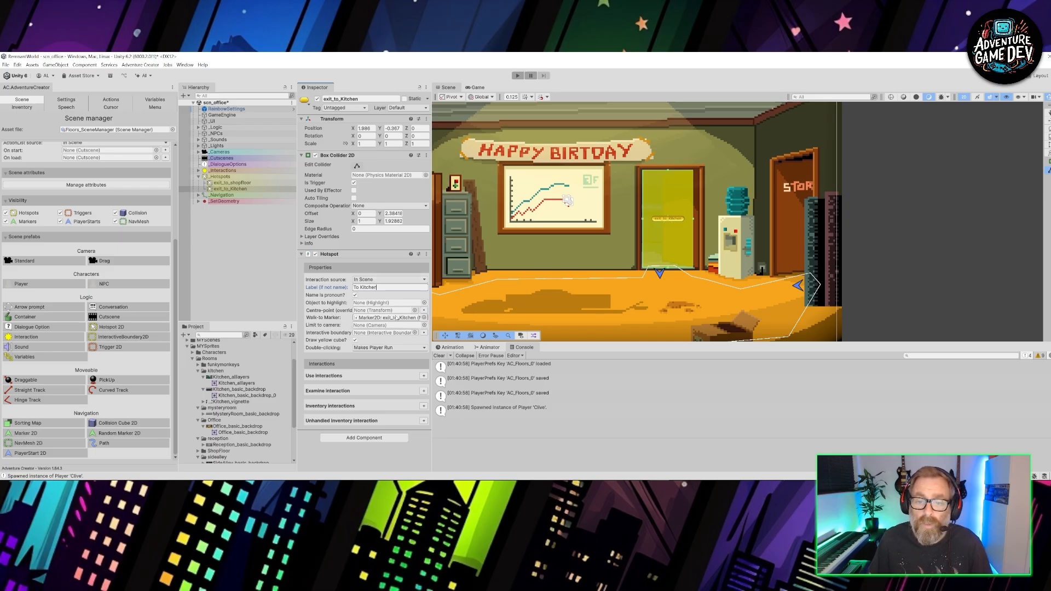
{"action": "left_click", "coordinate": [397, 317]}
{"action": "double_click", "coordinate": [397, 318]}
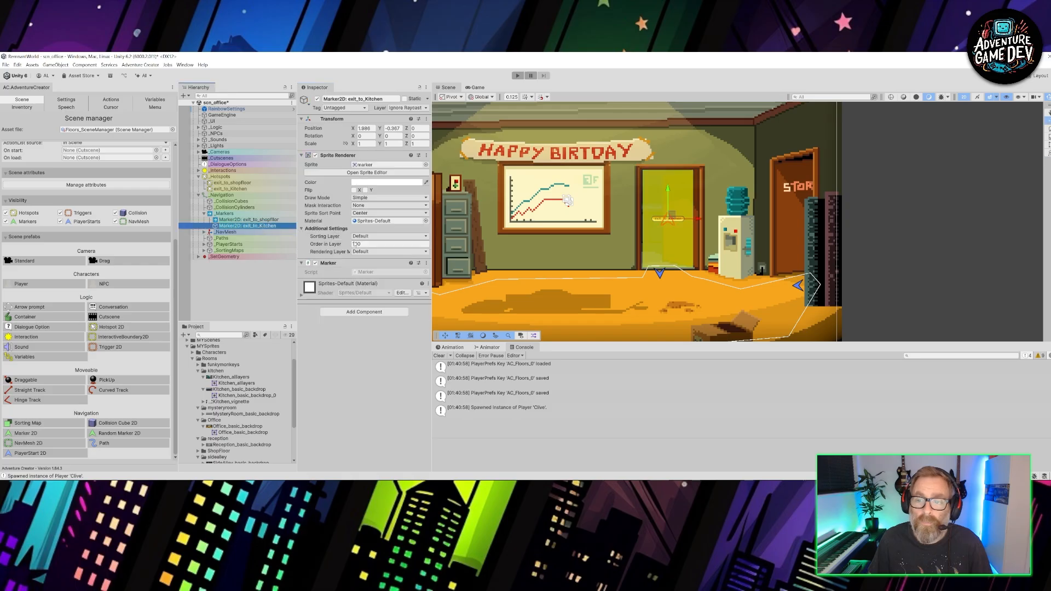
{"action": "mouse_move", "coordinate": [673, 218]}
{"action": "left_mouse_down"}
{"action": "mouse_move", "coordinate": [672, 278]}
{"action": "mouse_move", "coordinate": [651, 267]}
{"action": "left_mouse_up"}
{"action": "scroll", "coordinate": [671, 271], "scroll_direction": "up", "scroll_amount": 5}
{"action": "scroll", "coordinate": [588, 230], "scroll_direction": "down", "scroll_amount": 2}
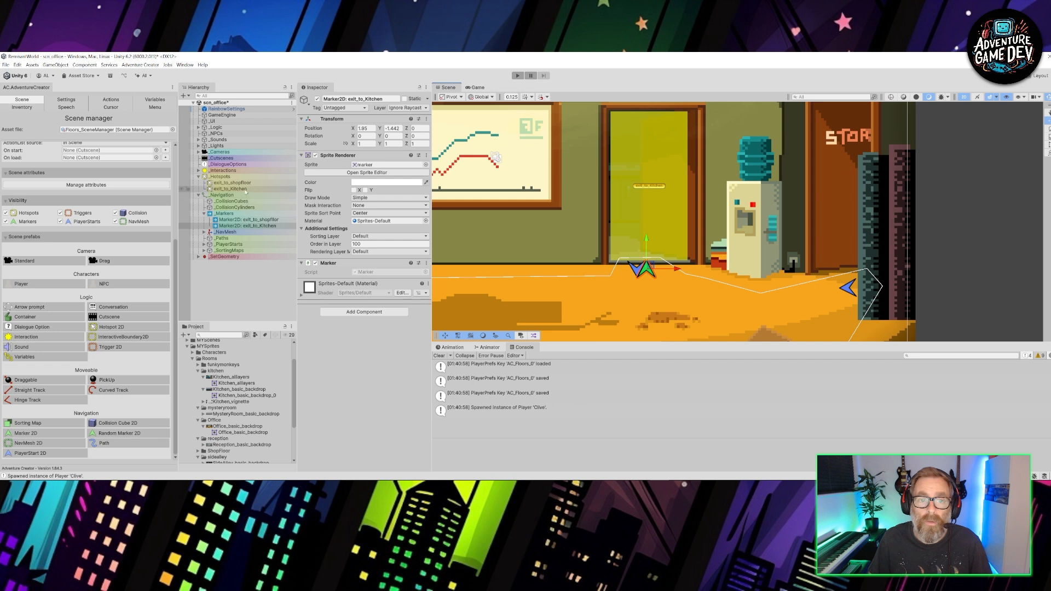
- Add a use interaction to exit_to_Kitchen with the player action Walk To Marker and create its interaction action list
{"action": "left_click", "coordinate": [245, 189]}
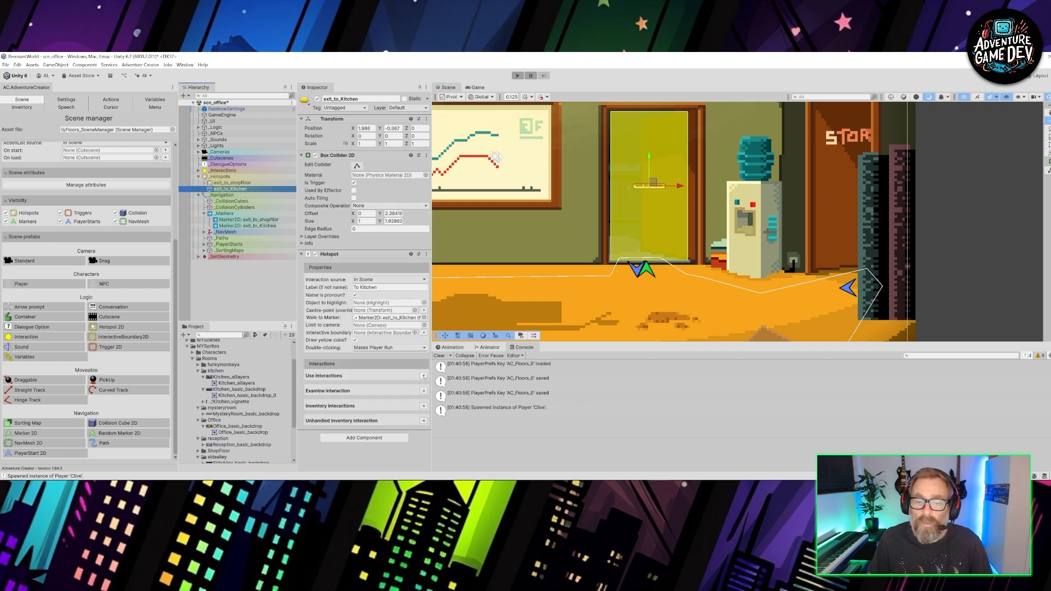
{"action": "left_click", "coordinate": [424, 376]}
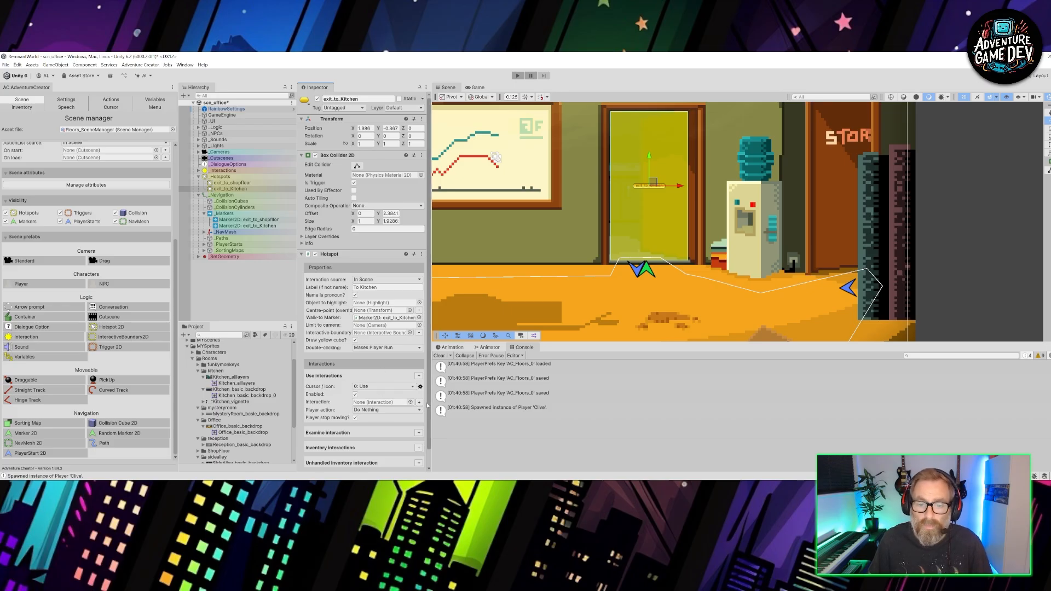
{"action": "left_click", "coordinate": [385, 410]}
{"action": "left_click", "coordinate": [383, 441]}
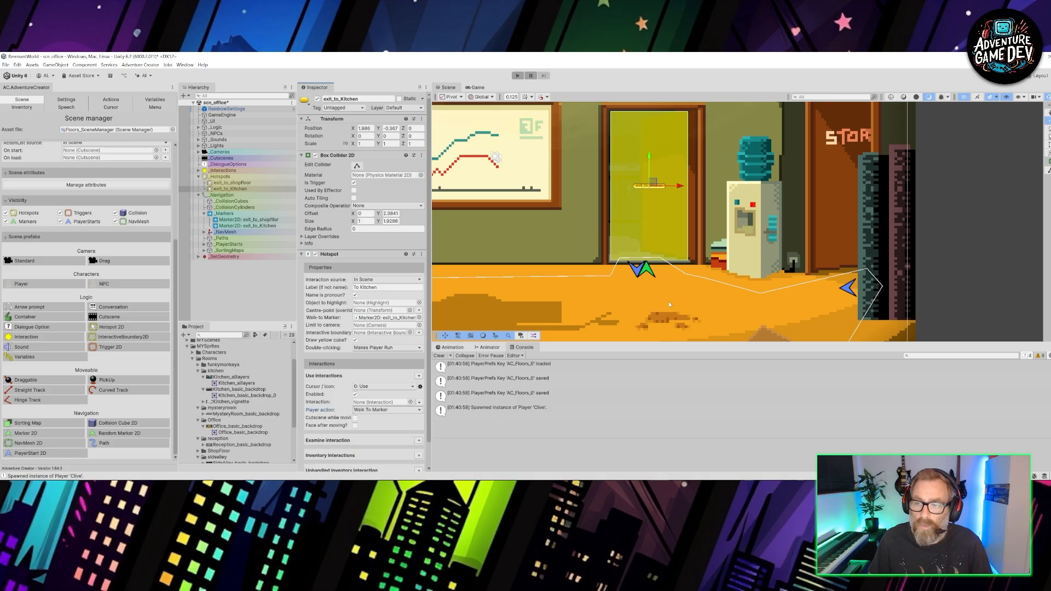
{"action": "left_click", "coordinate": [419, 403]}
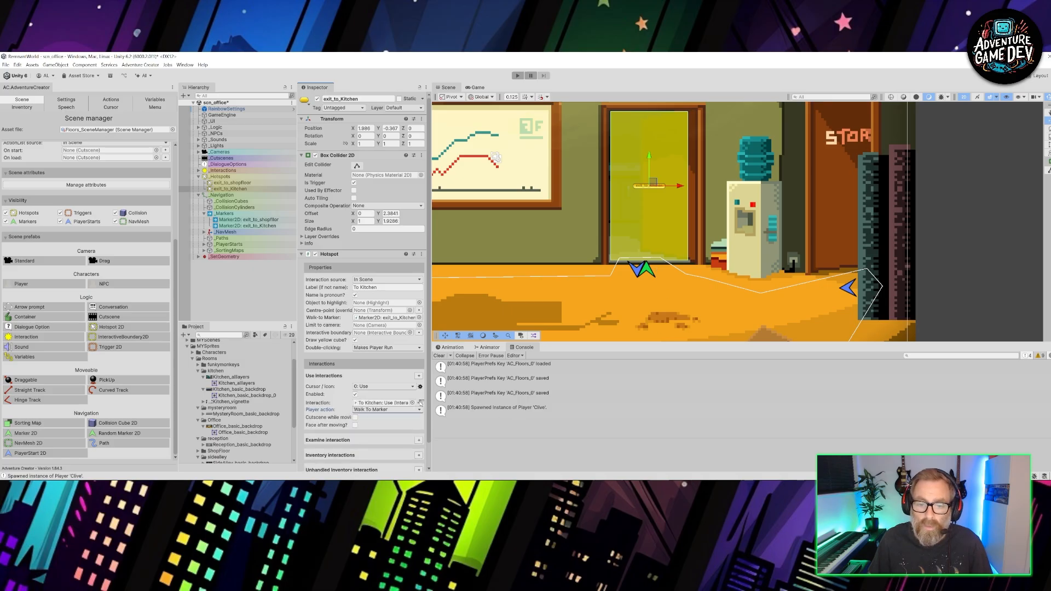
- Add a Scene: Switch action after the wait action in the interaction, choosing the scene by name as scn_kitchen
{"action": "left_click", "coordinate": [420, 403]}
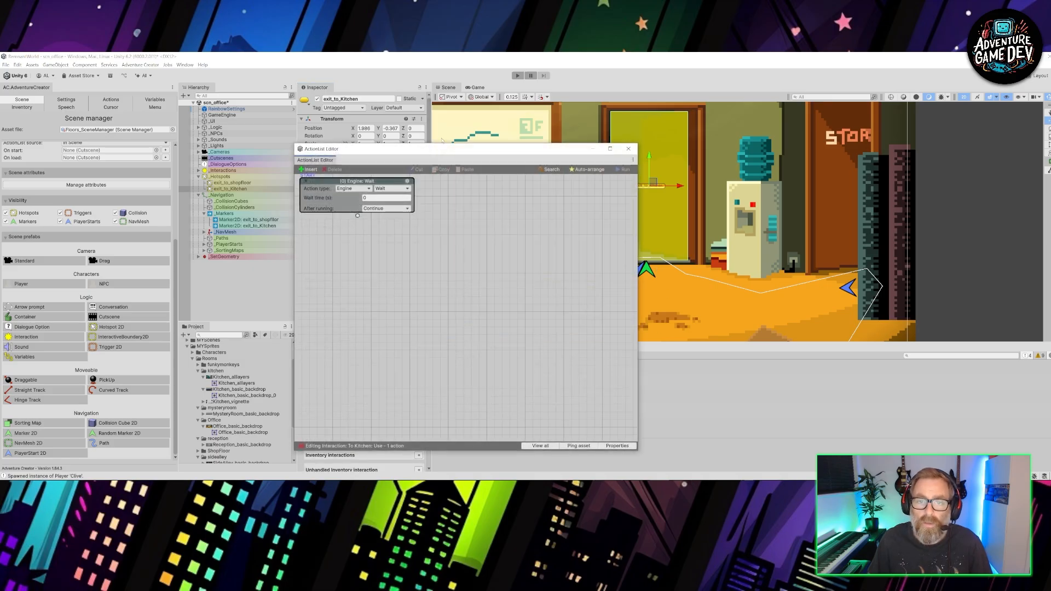
{"action": "left_click_drag", "start_coordinate": [358, 217], "coordinate": [369, 277]}
{"action": "left_click", "coordinate": [364, 287]}
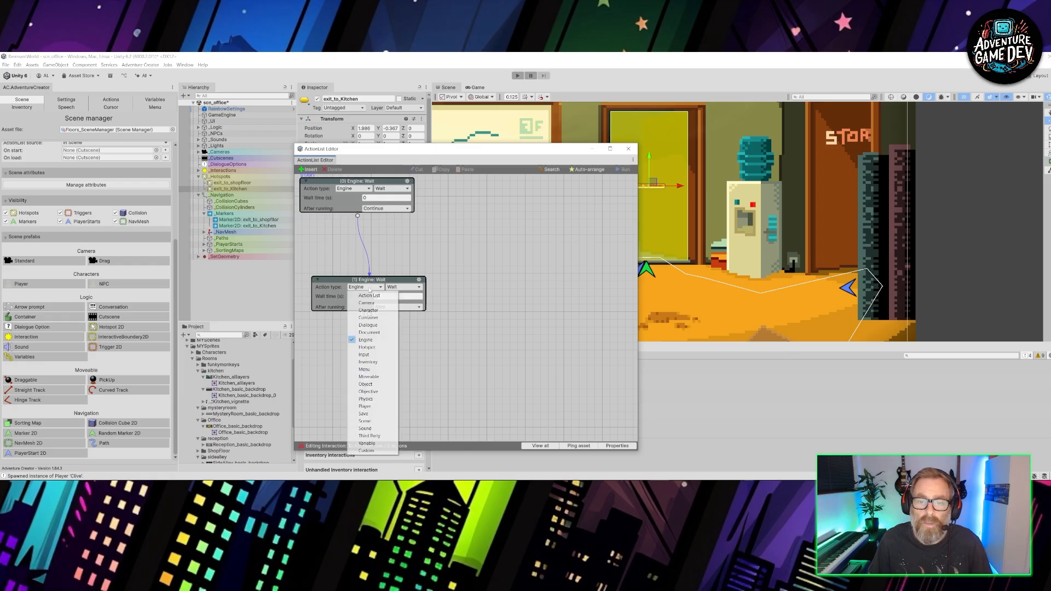
{"action": "left_click", "coordinate": [365, 421]}
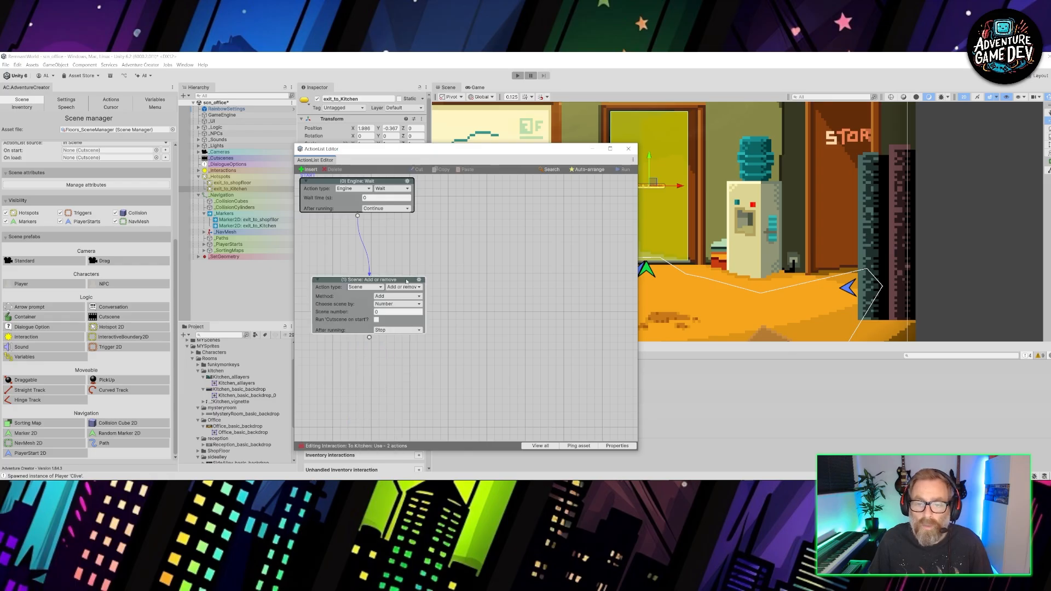
{"action": "left_click", "coordinate": [404, 287]}
{"action": "left_click", "coordinate": [405, 325]}
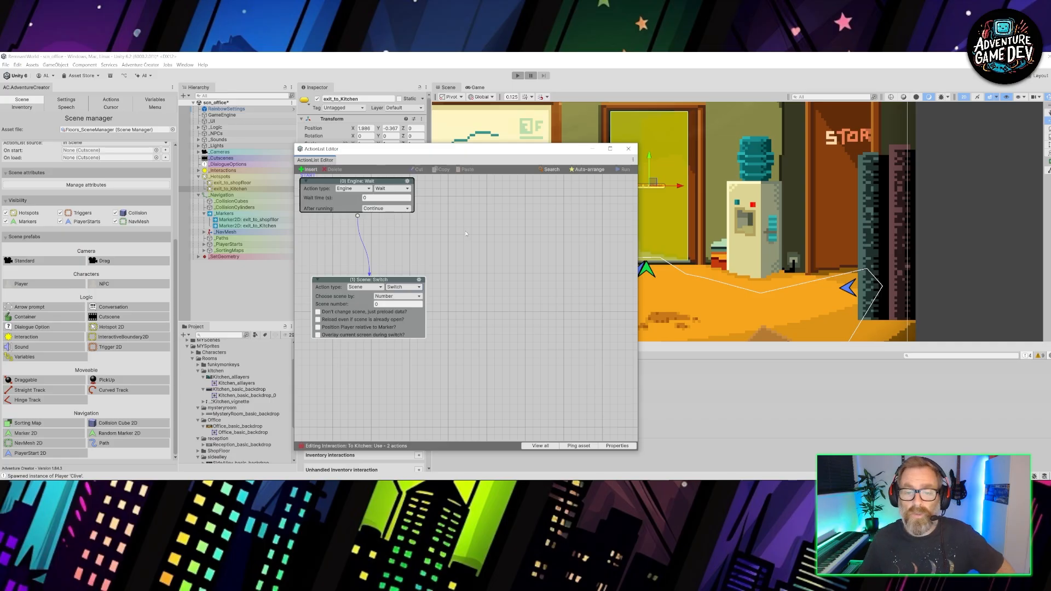
{"action": "left_click", "coordinate": [396, 297]}
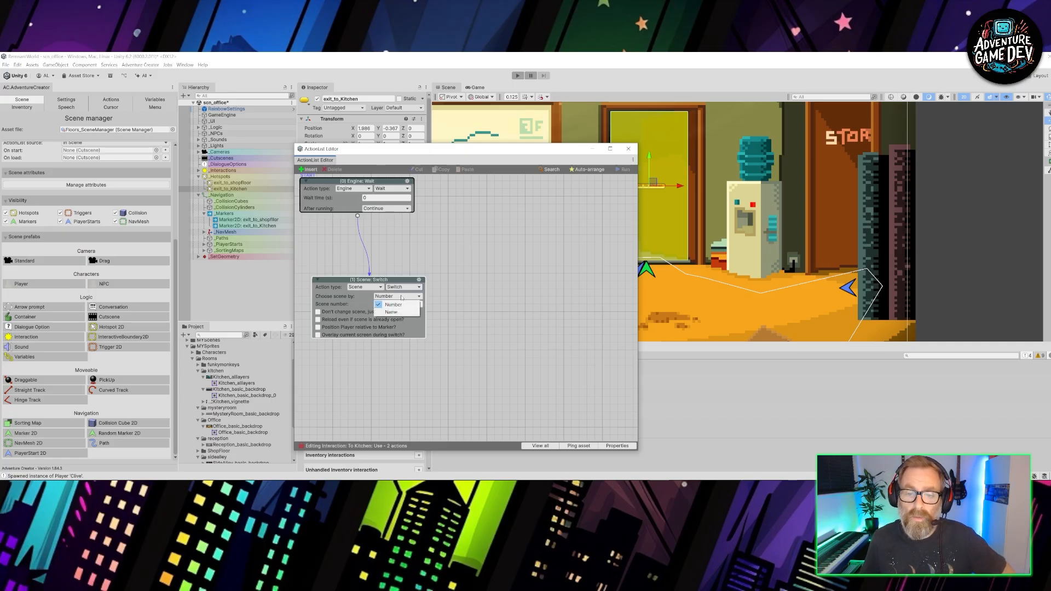
{"action": "left_click", "coordinate": [392, 306]}
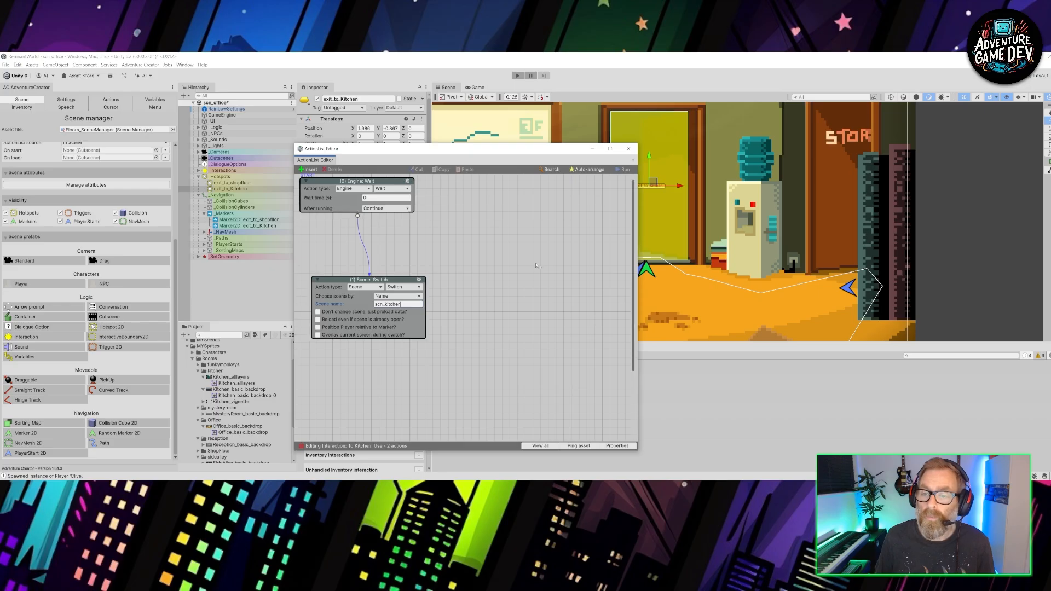
{"action": "left_click", "coordinate": [629, 148]}
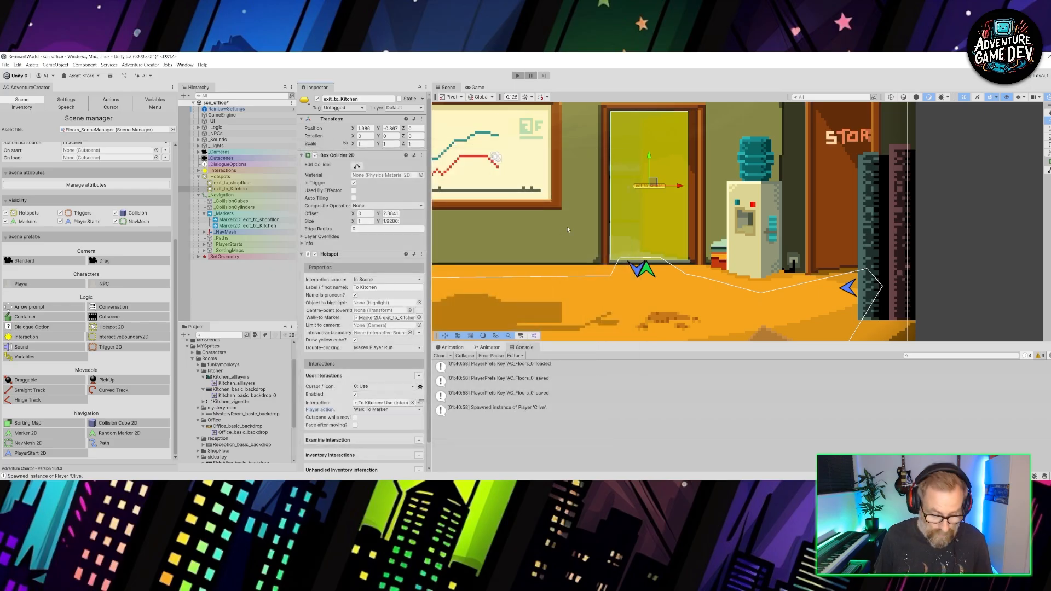
- Play-test the office scene by walking the character towards the kitchen doorway and briefly showing the gizmos to check the hotspots
{"action": "left_click", "coordinate": [518, 75]}
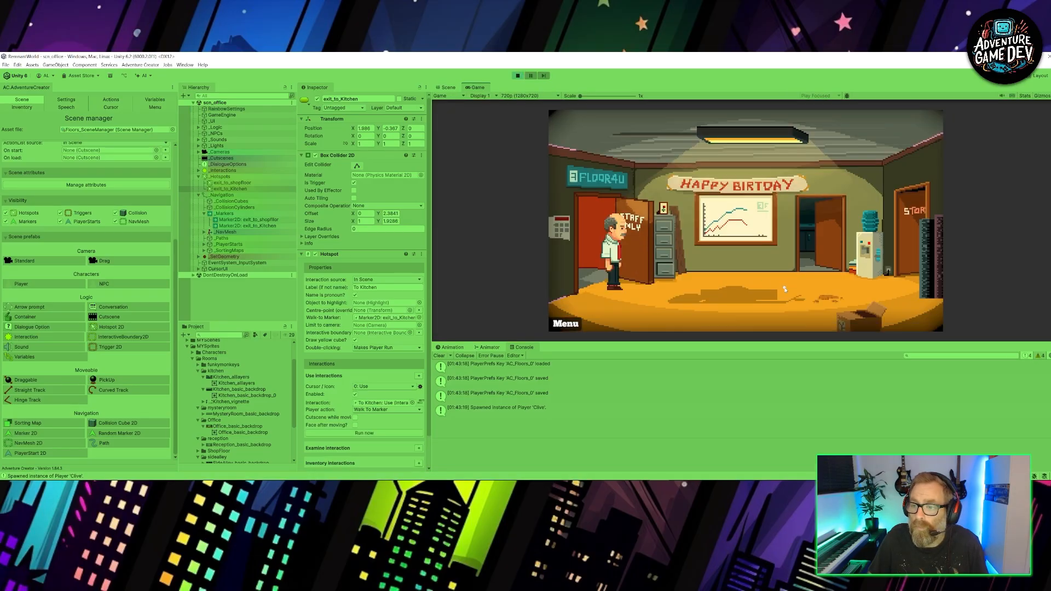
{"action": "left_click", "coordinate": [785, 289]}
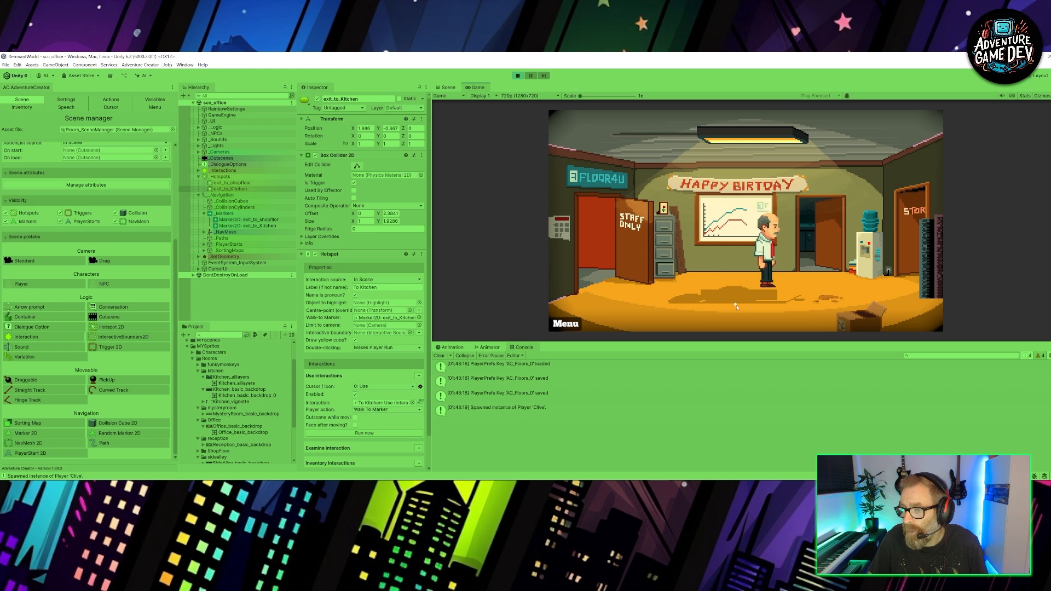
{"action": "left_click", "coordinate": [1042, 96]}
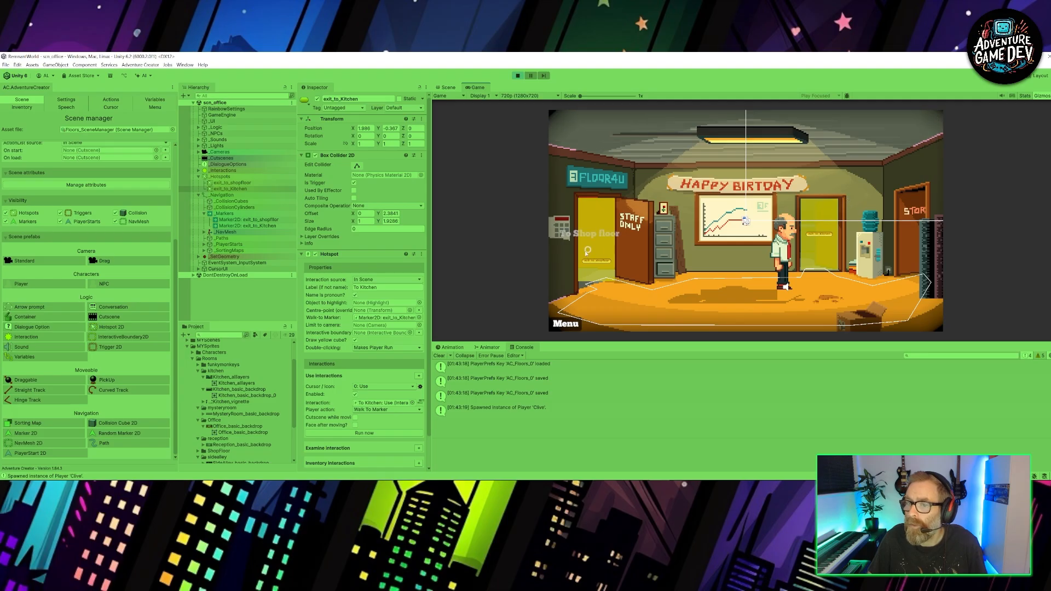
{"action": "left_click", "coordinate": [1041, 96]}
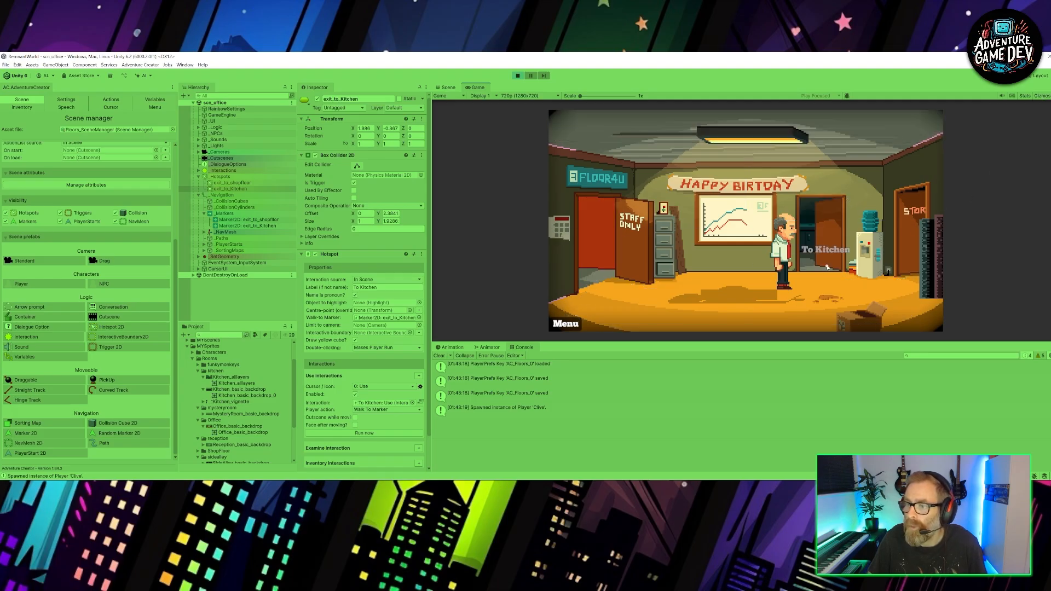
- Test the exits by going to the kitchen, walking around there and returning to the office, and end the play test
{"action": "left_click", "coordinate": [819, 231]}
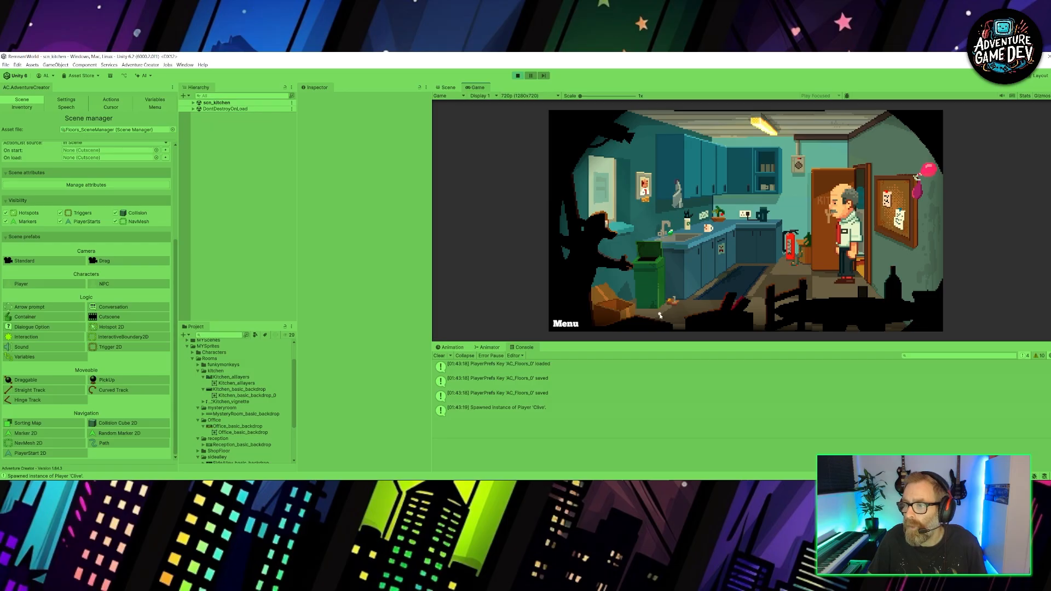
{"action": "left_click", "coordinate": [660, 316]}
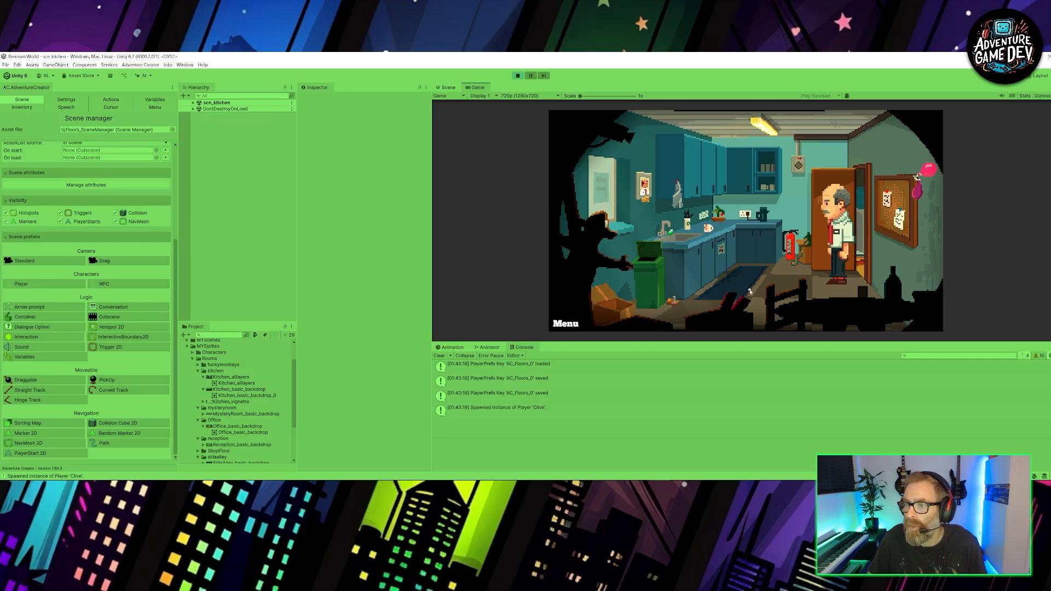
{"action": "left_click", "coordinate": [861, 252]}
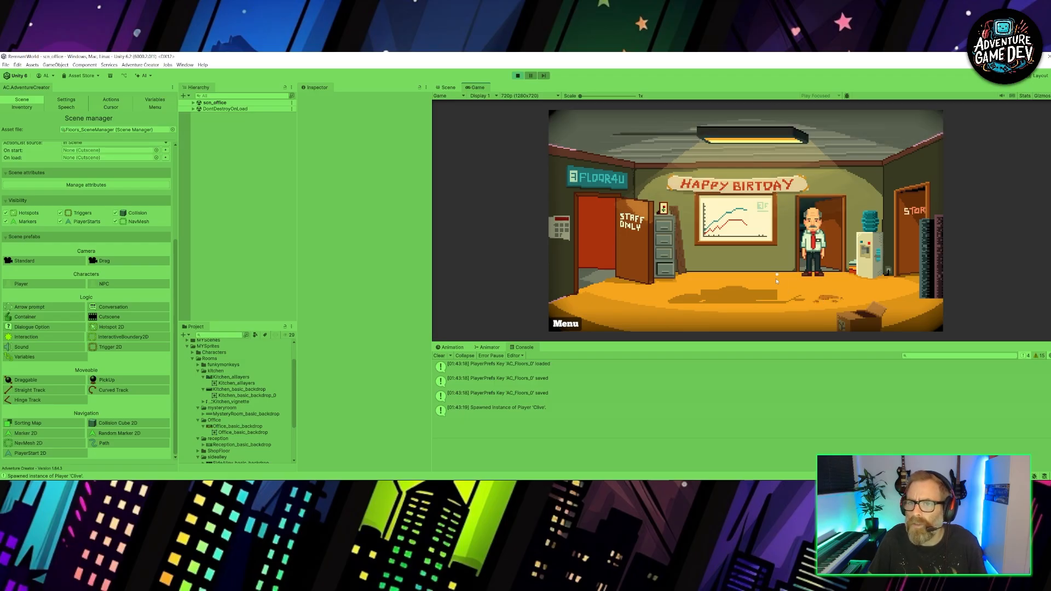
{"action": "left_click", "coordinate": [518, 76]}
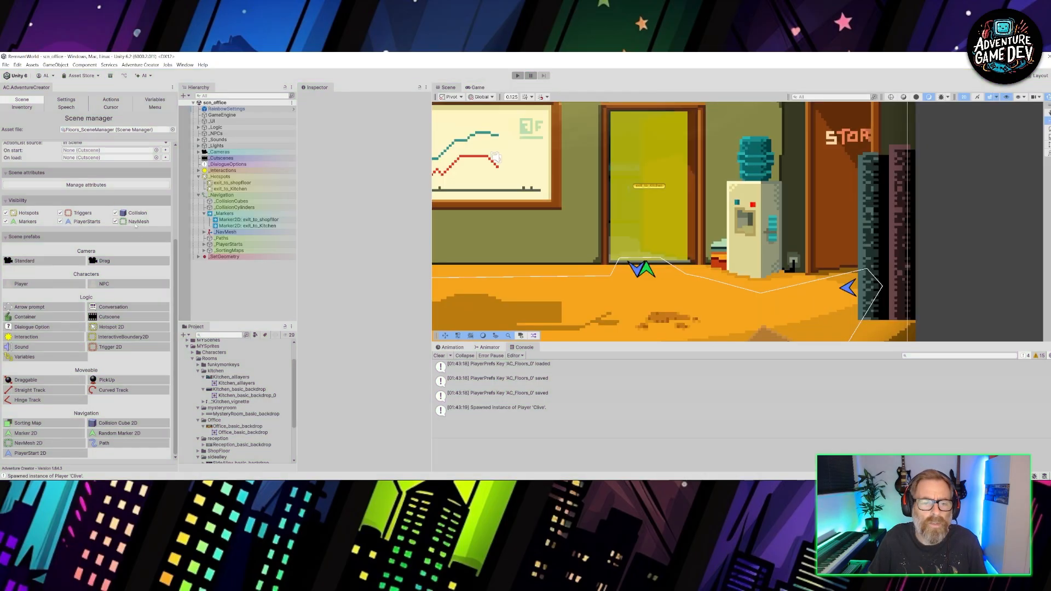
- Enable Start game locked off for the CutsceneBorders menu in the Menu manager
{"action": "scroll", "coordinate": [67, 303], "scroll_direction": "up", "scroll_amount": 4}
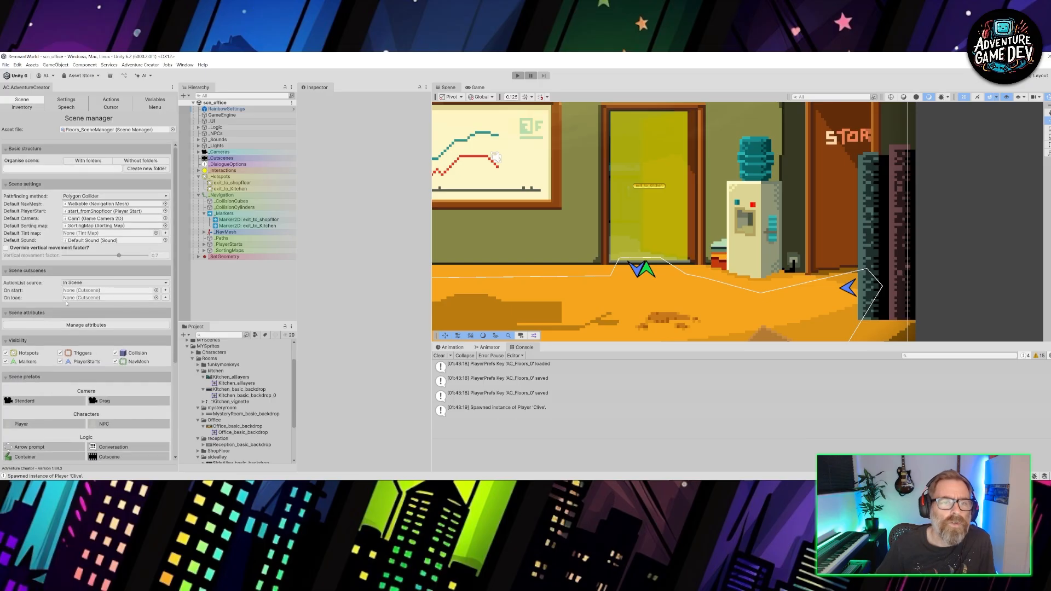
{"action": "left_click", "coordinate": [155, 107]}
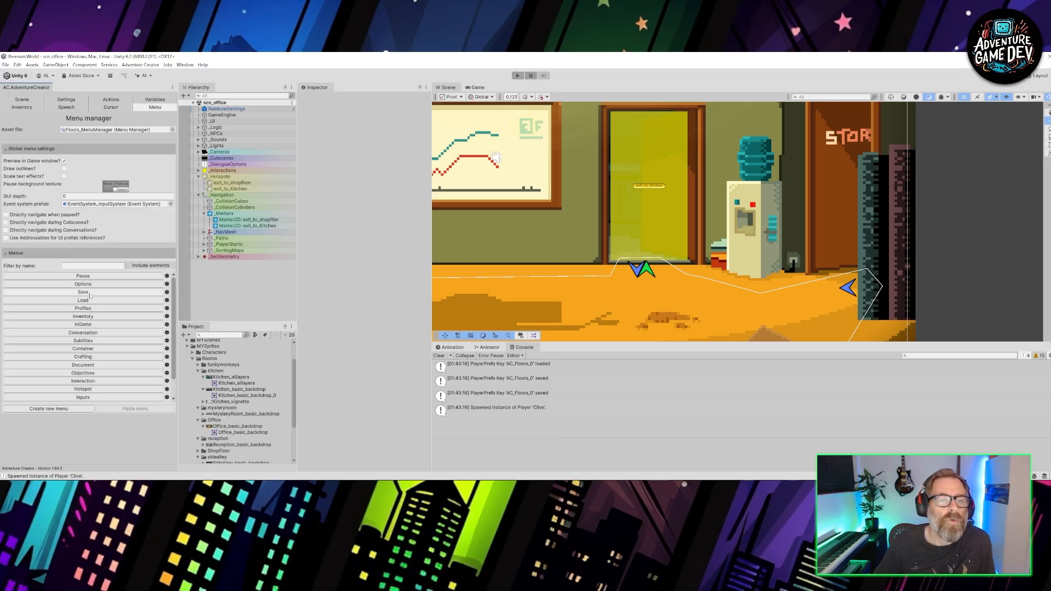
{"action": "scroll", "coordinate": [100, 297], "scroll_direction": "down", "scroll_amount": 2}
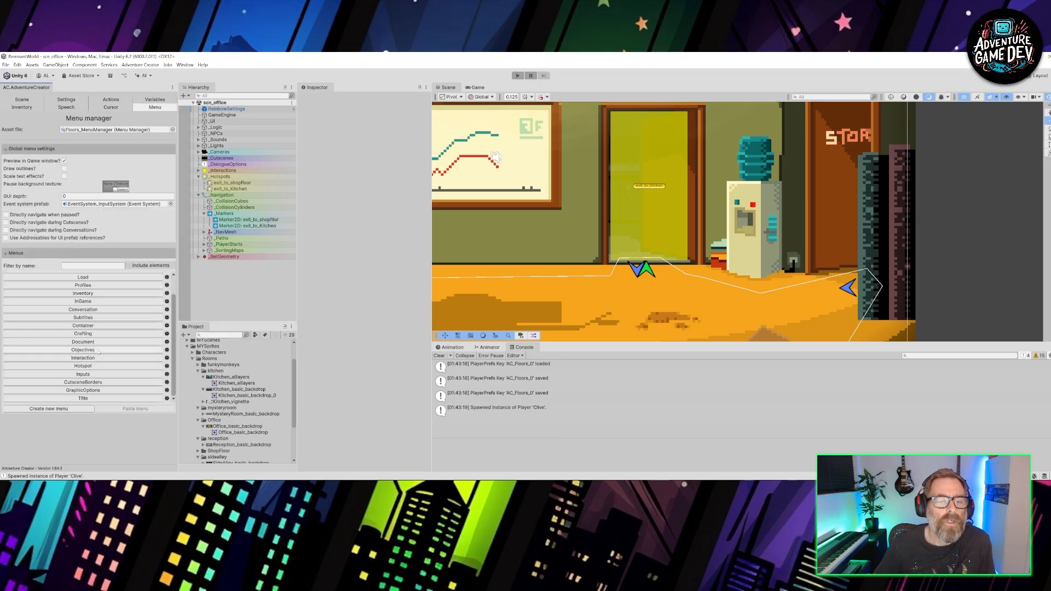
{"action": "left_click", "coordinate": [101, 382]}
{"action": "scroll", "coordinate": [44, 406], "scroll_direction": "down", "scroll_amount": 2}
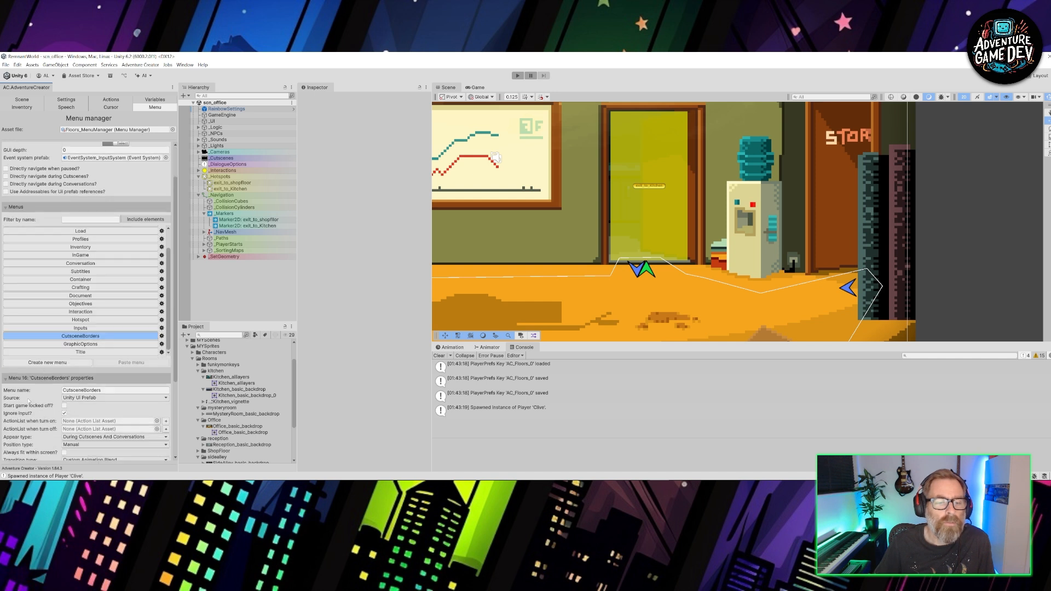
{"action": "scroll", "coordinate": [29, 401], "scroll_direction": "down", "scroll_amount": 2}
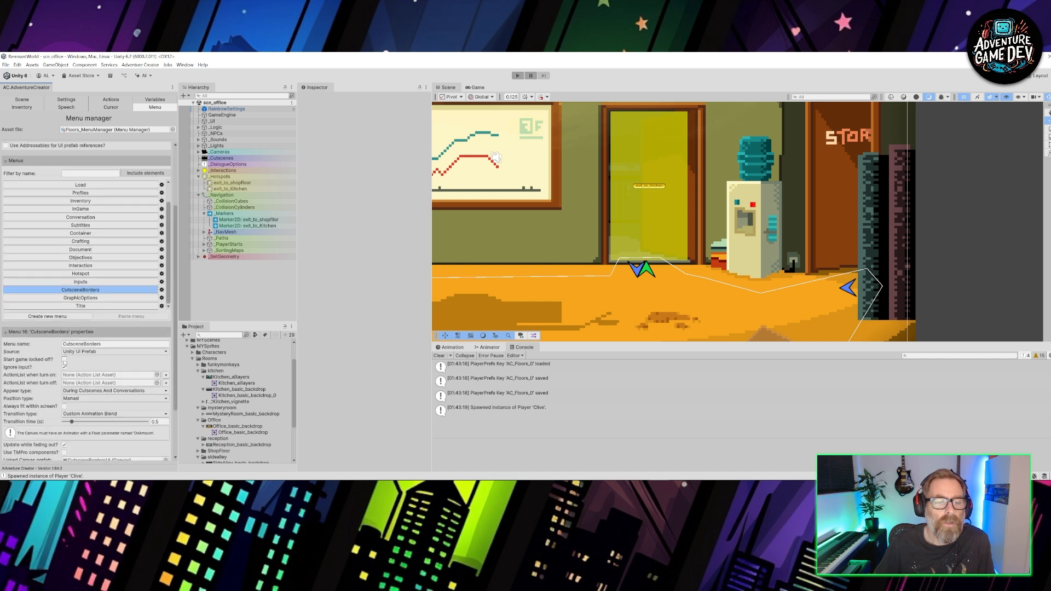
{"action": "left_click", "coordinate": [100, 291]}
{"action": "scroll", "coordinate": [91, 392], "scroll_direction": "down", "scroll_amount": 3}
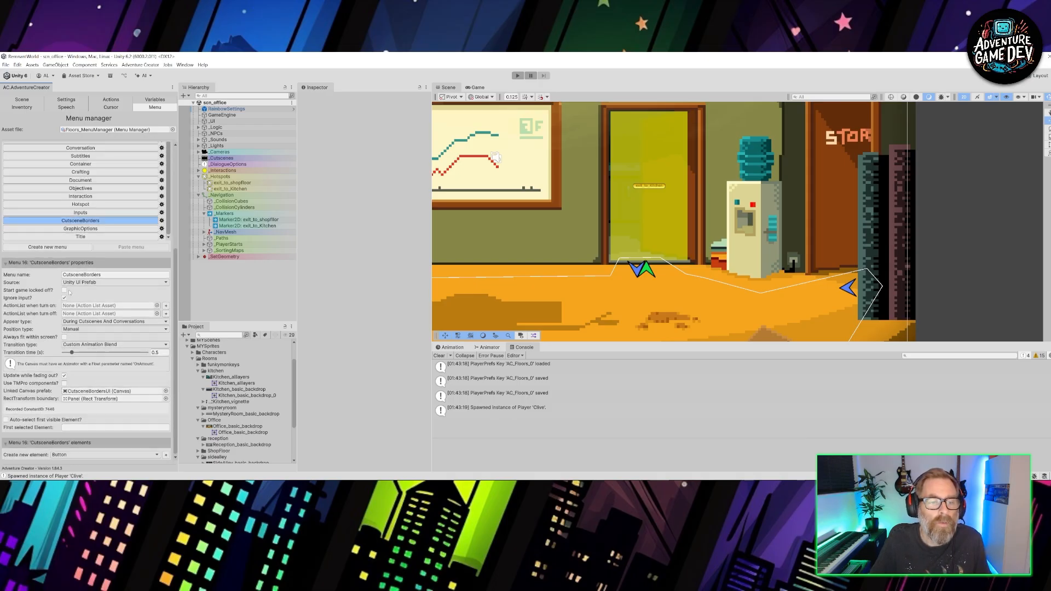
- Play-test the office and kitchen exits by walking back and forth between the two rooms, and end the play test
{"action": "left_click", "coordinate": [518, 76]}
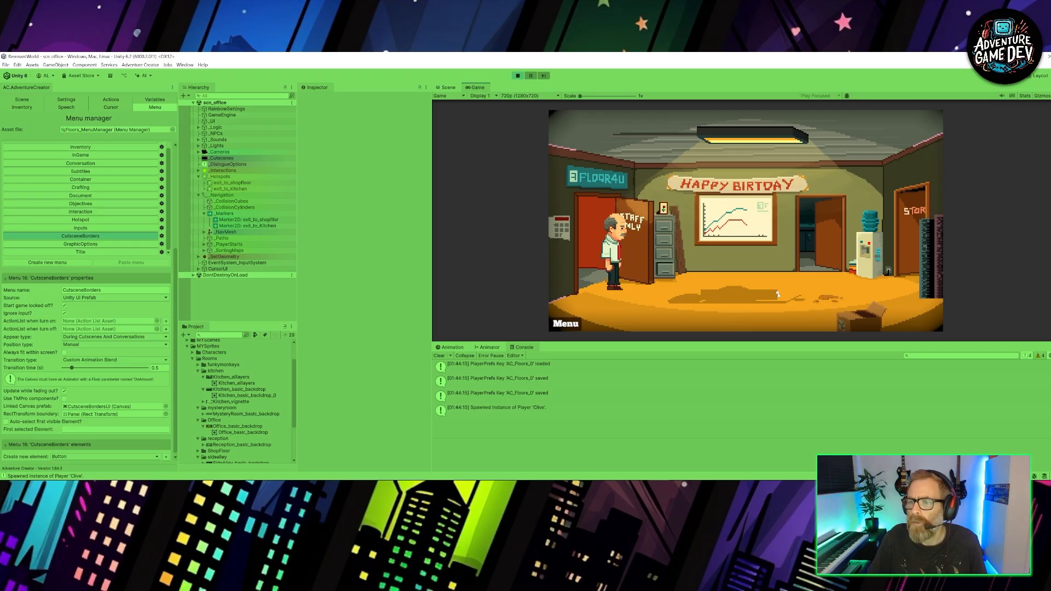
{"action": "left_click", "coordinate": [778, 295]}
{"action": "left_click", "coordinate": [810, 248]}
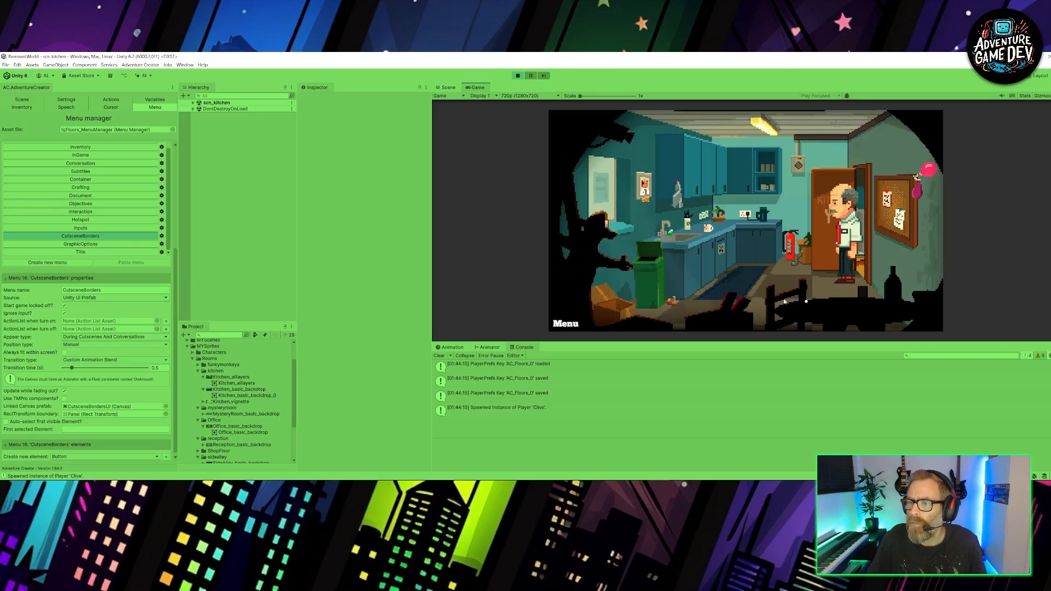
{"action": "left_click", "coordinate": [745, 293]}
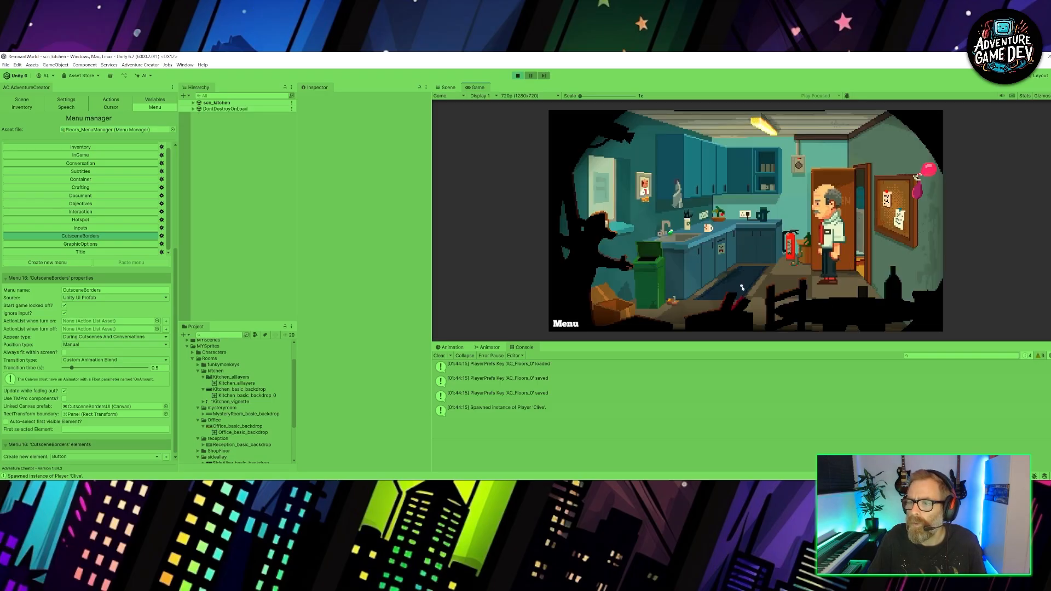
{"action": "left_click", "coordinate": [857, 249]}
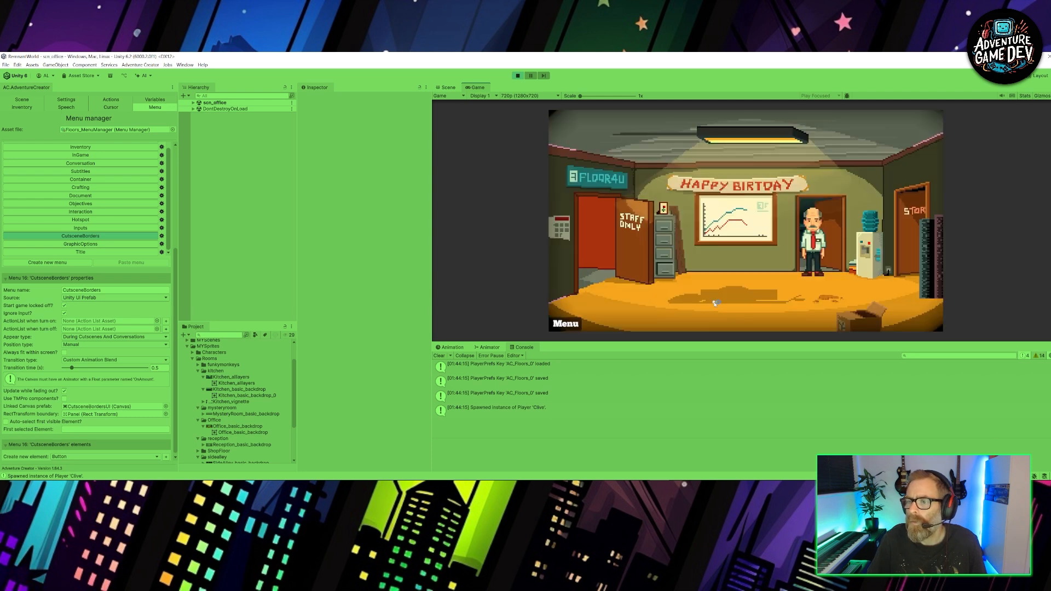
{"action": "left_click", "coordinate": [801, 299]}
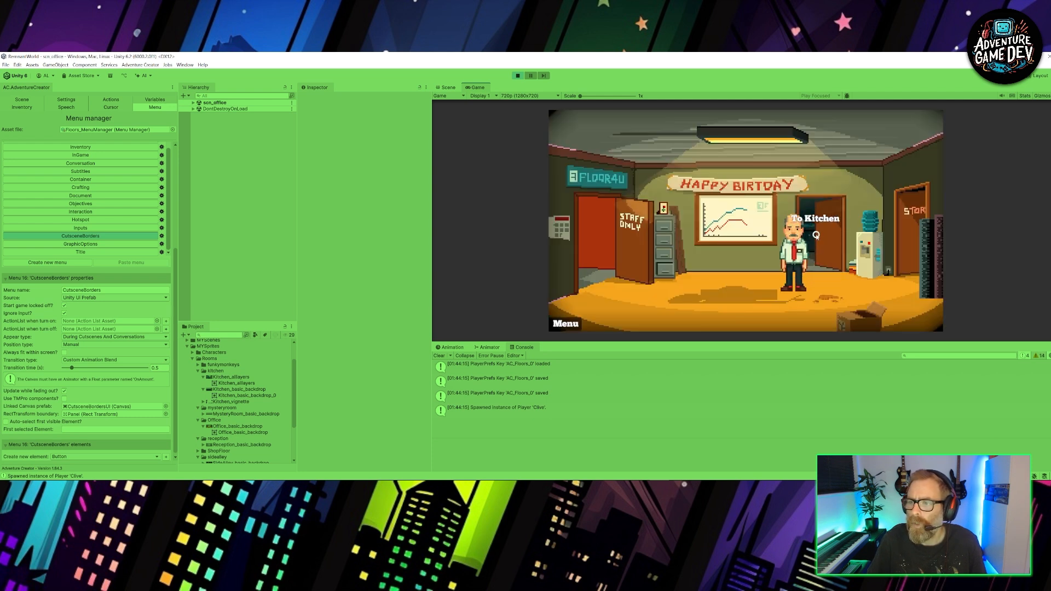
{"action": "left_click", "coordinate": [816, 235]}
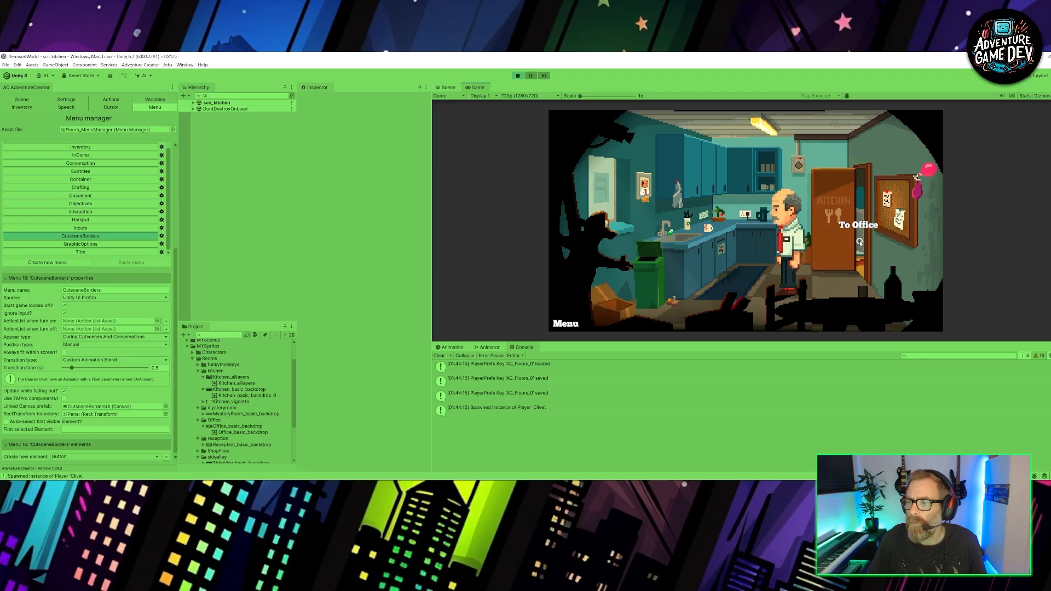
{"action": "left_click", "coordinate": [860, 242]}
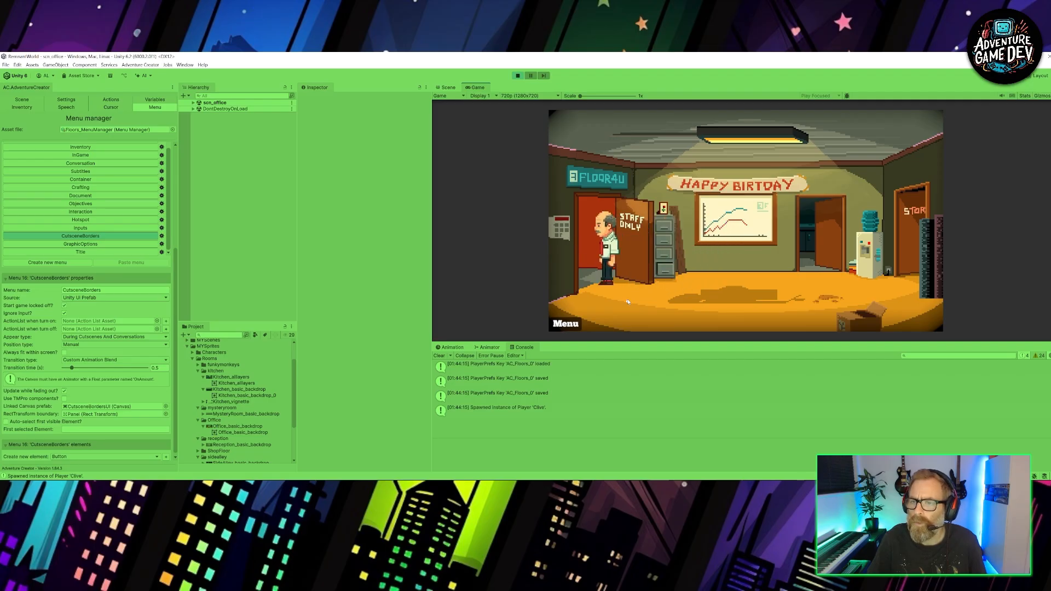
{"action": "key", "text": "ctrl+p"}
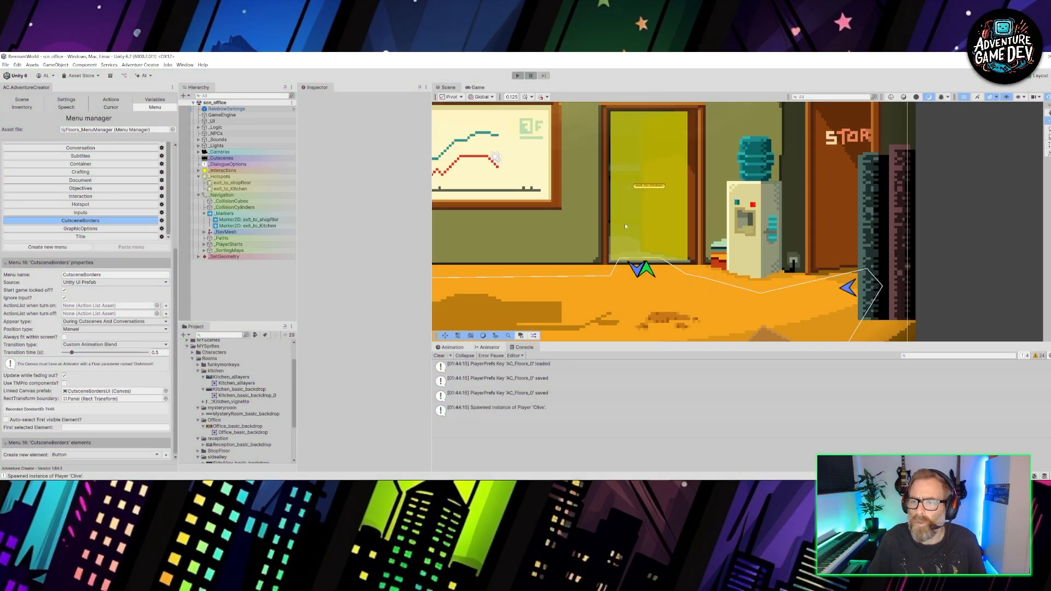
- In the exit_to_shopfloor hotspot's use interaction, make the Scene: Switch action choose its scene by name as scn_shopfloor
{"action": "middle_click_drag", "start_coordinate": [625, 225], "coordinate": [893, 220]}
{"action": "middle_click_drag", "start_coordinate": [486, 241], "coordinate": [637, 216]}
{"action": "left_click", "coordinate": [606, 212]}
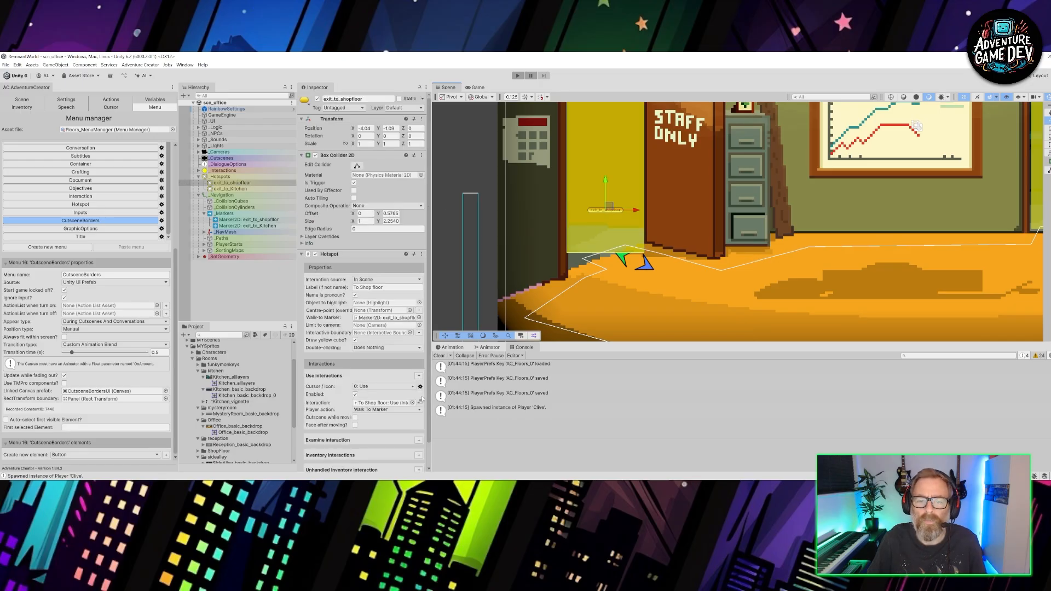
{"action": "left_click", "coordinate": [420, 403]}
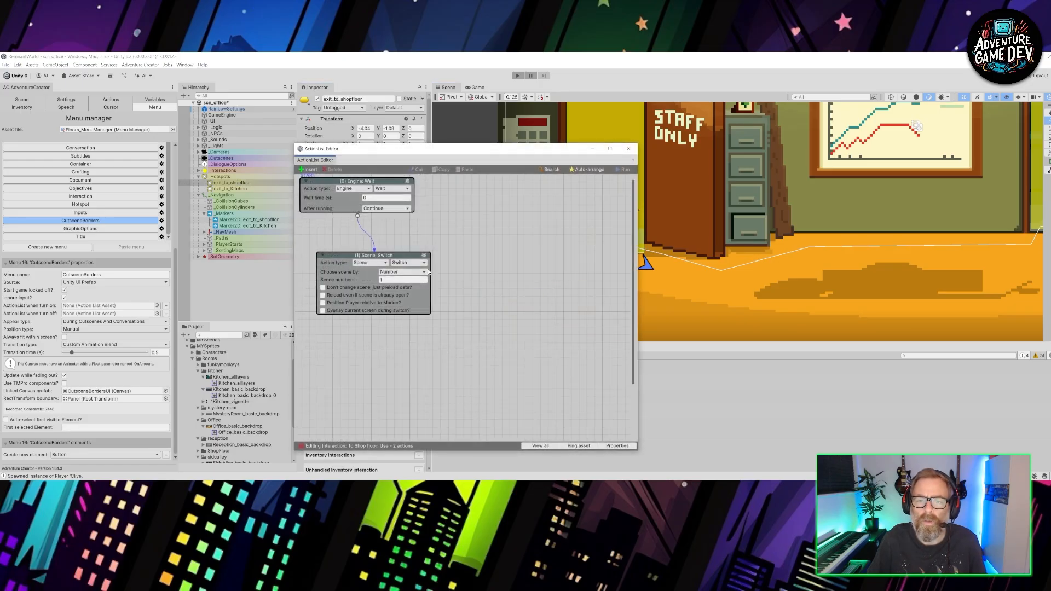
{"action": "left_click", "coordinate": [403, 272]}
{"action": "left_click", "coordinate": [410, 287]}
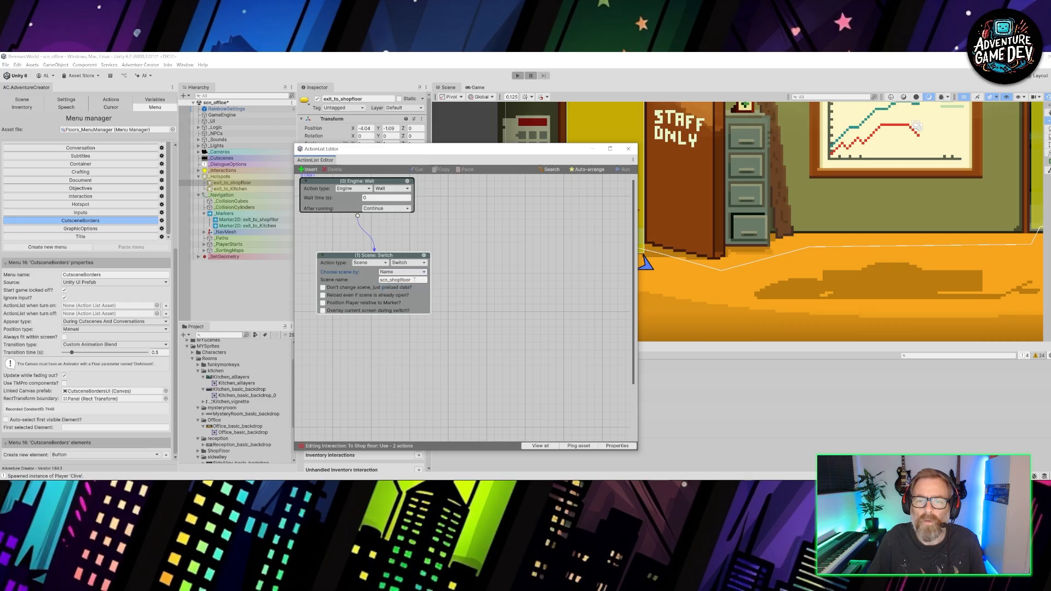
{"action": "left_click", "coordinate": [628, 148]}
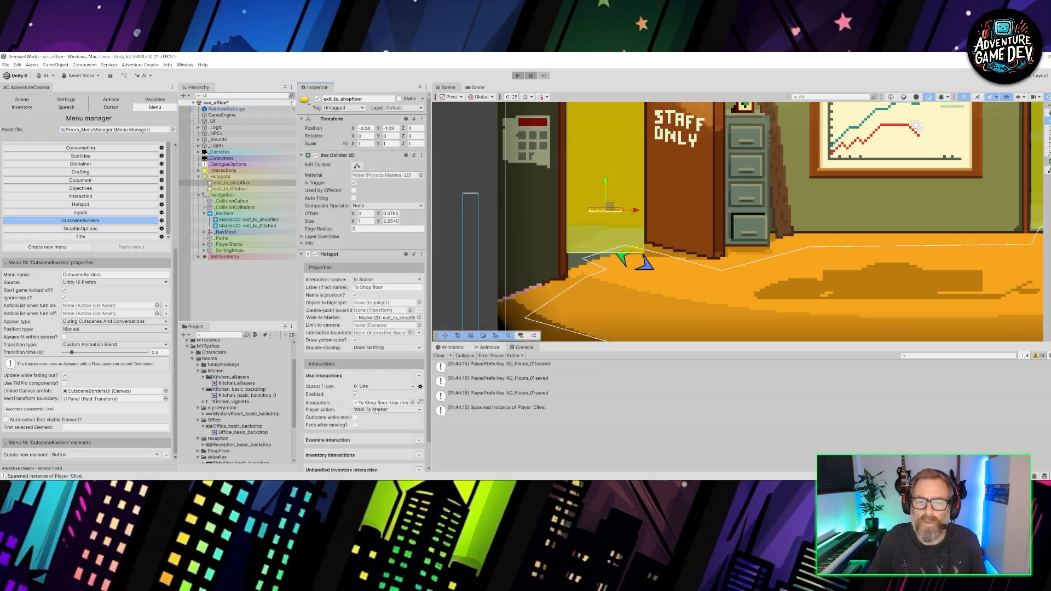
- Check the exit_to_shopfloor hotspot's walk-to marker and interaction settings, and save the office scene
{"action": "left_click", "coordinate": [403, 318]}
{"action": "left_click", "coordinate": [262, 219]}
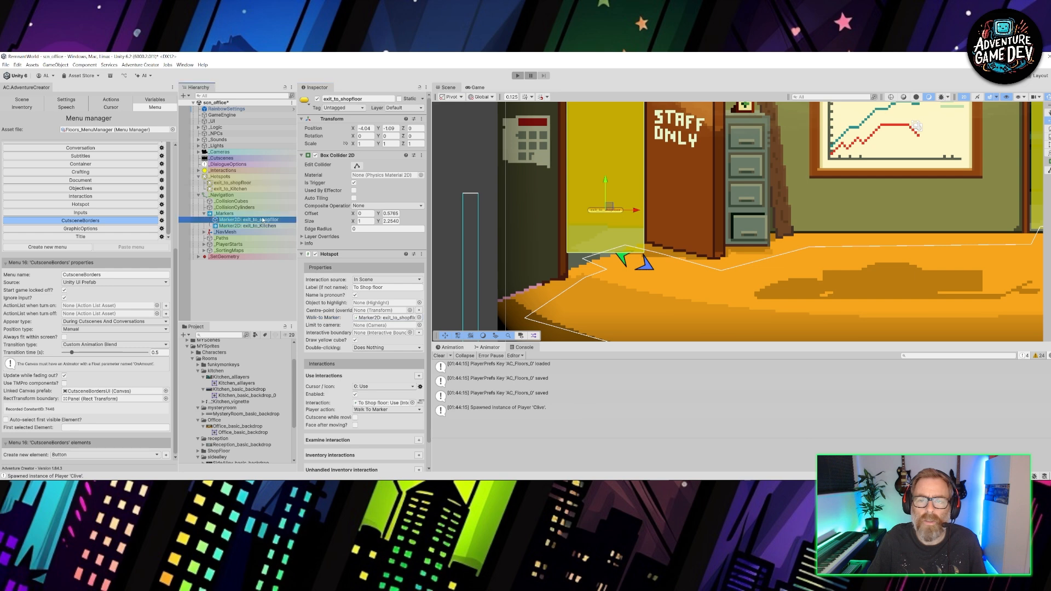
{"action": "left_click", "coordinate": [241, 184]}
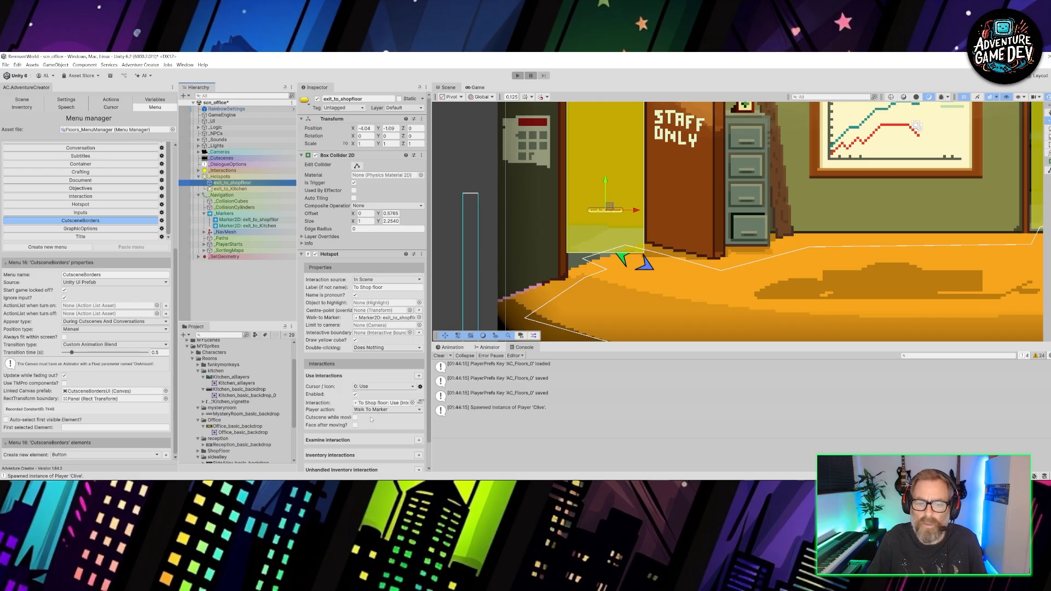
{"action": "scroll", "coordinate": [370, 433], "scroll_direction": "down", "scroll_amount": 1}
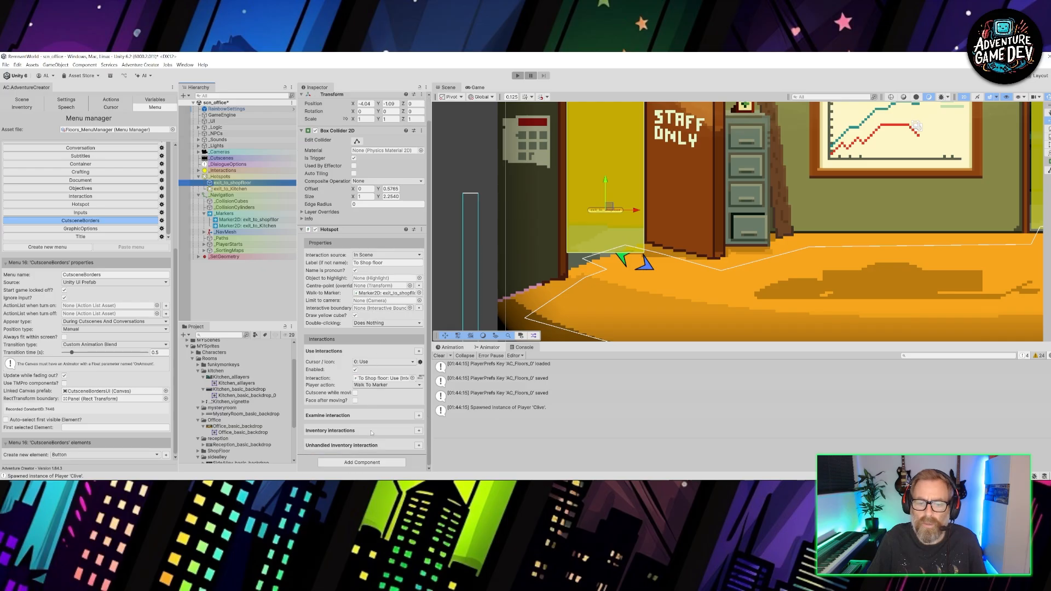
{"action": "scroll", "coordinate": [372, 432], "scroll_direction": "up", "scroll_amount": 1}
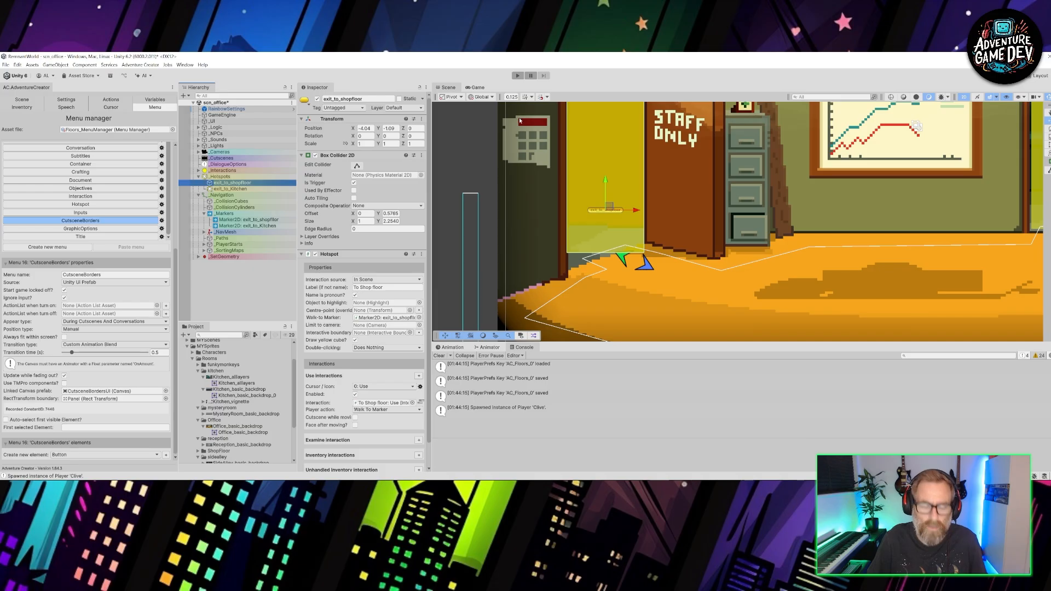
{"action": "key", "text": "ctrl+s"}
- Play-test the office's staff door to the shop floor, take the shop floor's exit to the office, and end the play test
{"action": "left_click", "coordinate": [517, 76]}
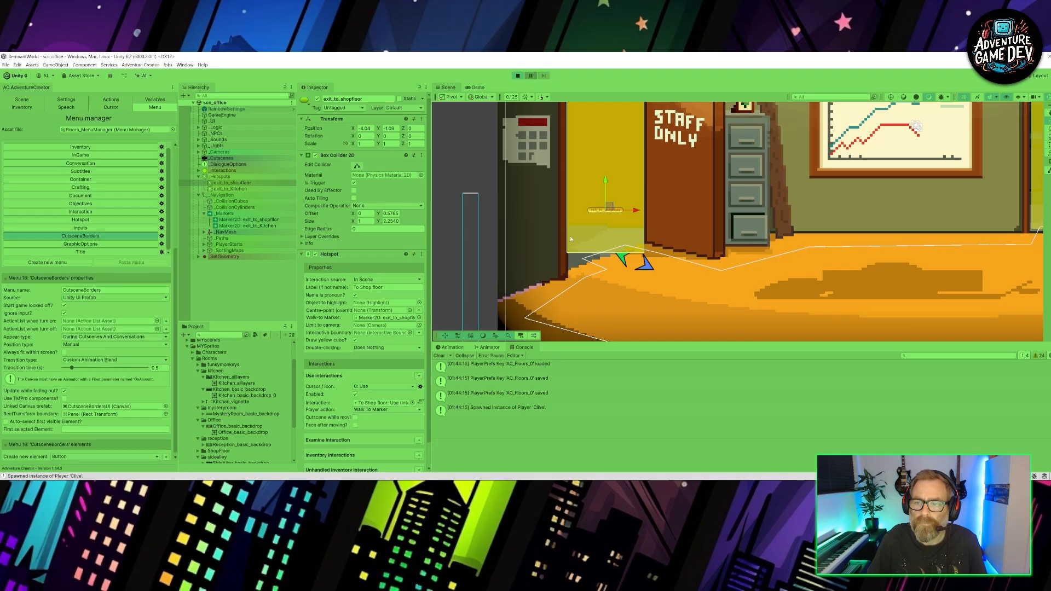
{"action": "left_click", "coordinate": [628, 278]}
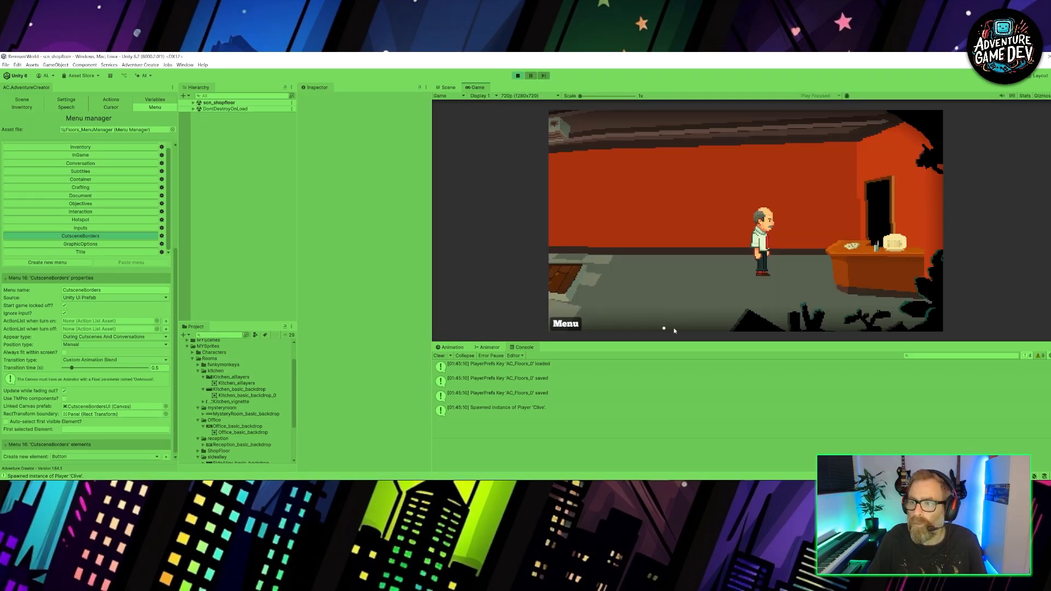
{"action": "left_click", "coordinate": [886, 219]}
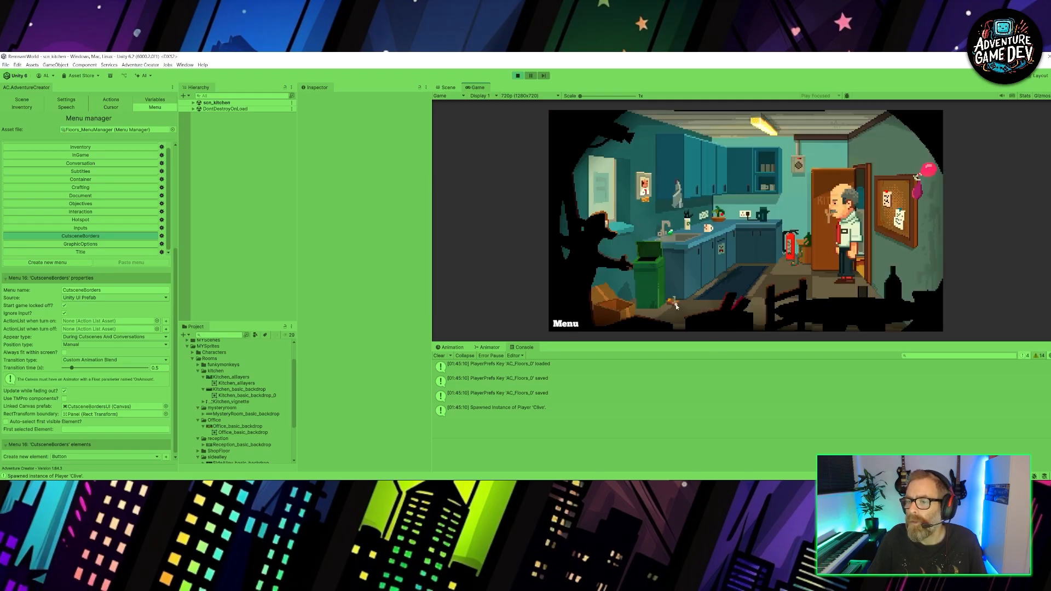
{"action": "left_click", "coordinate": [519, 75]}
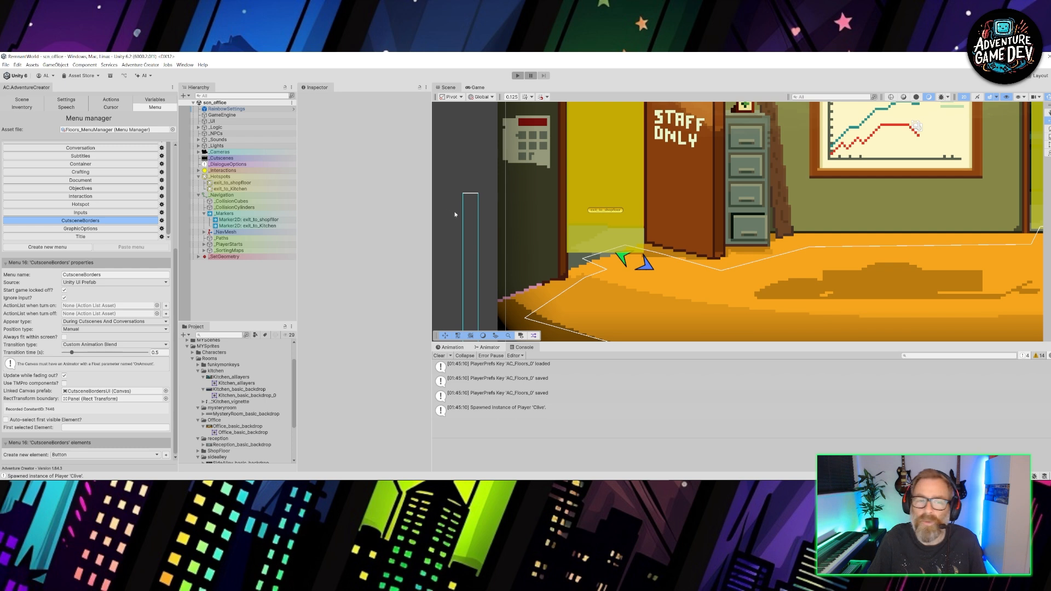
- Open the recently used scn_shopfloor scene from MYScenes
{"action": "left_click", "coordinate": [8, 66]}
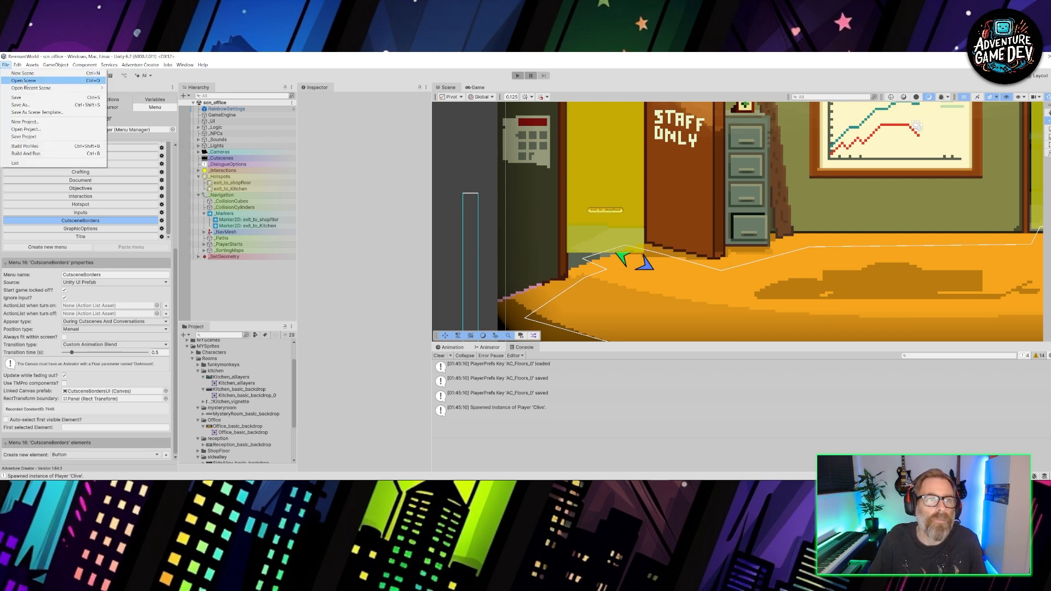
{"action": "mouse_move", "coordinate": [33, 88]}
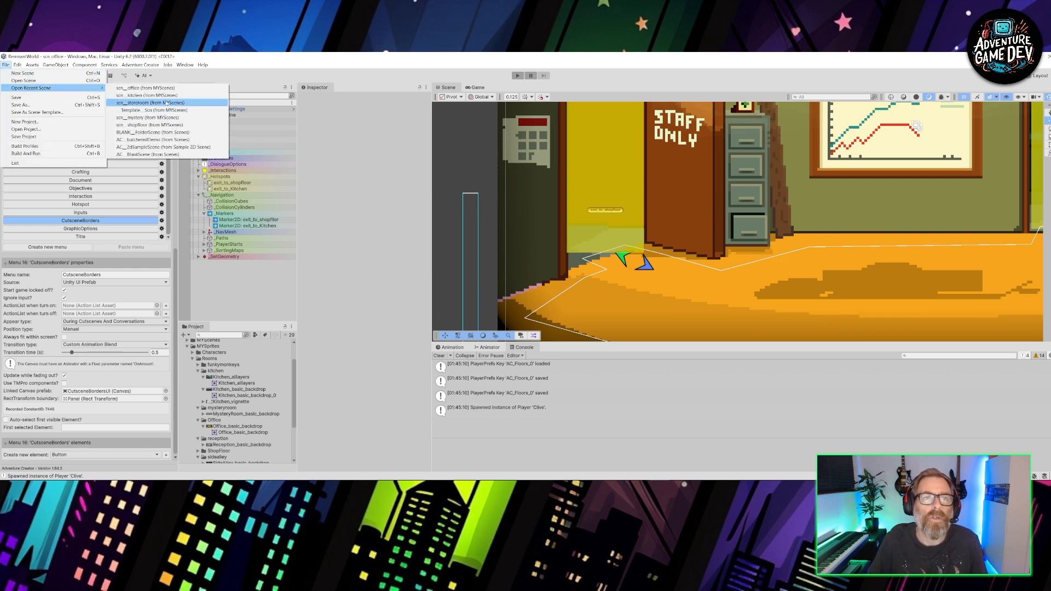
{"action": "left_click", "coordinate": [154, 125]}
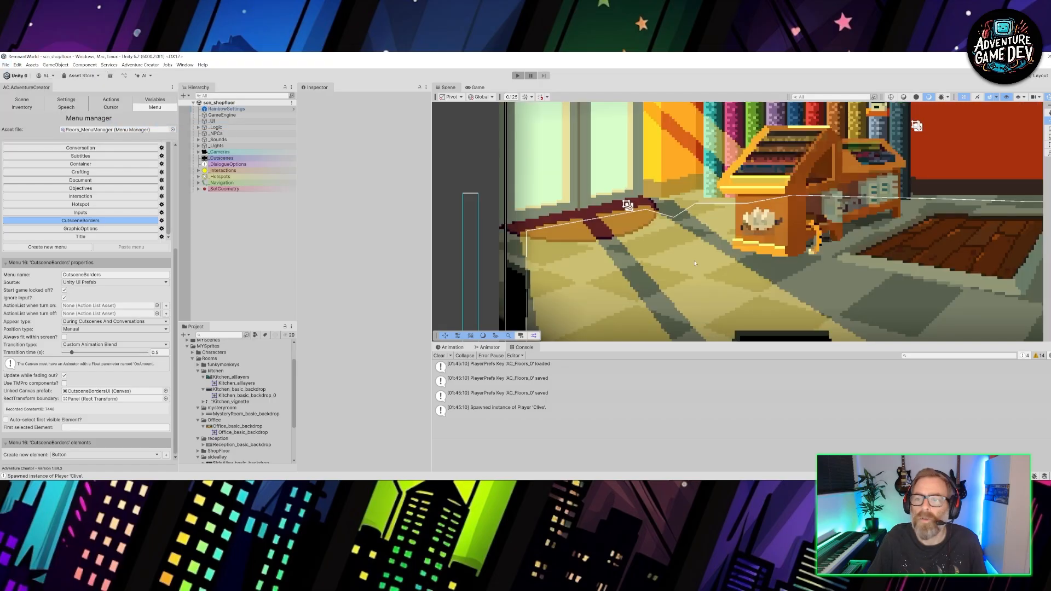
{"action": "scroll", "coordinate": [860, 284], "scroll_direction": "down", "scroll_amount": 10}
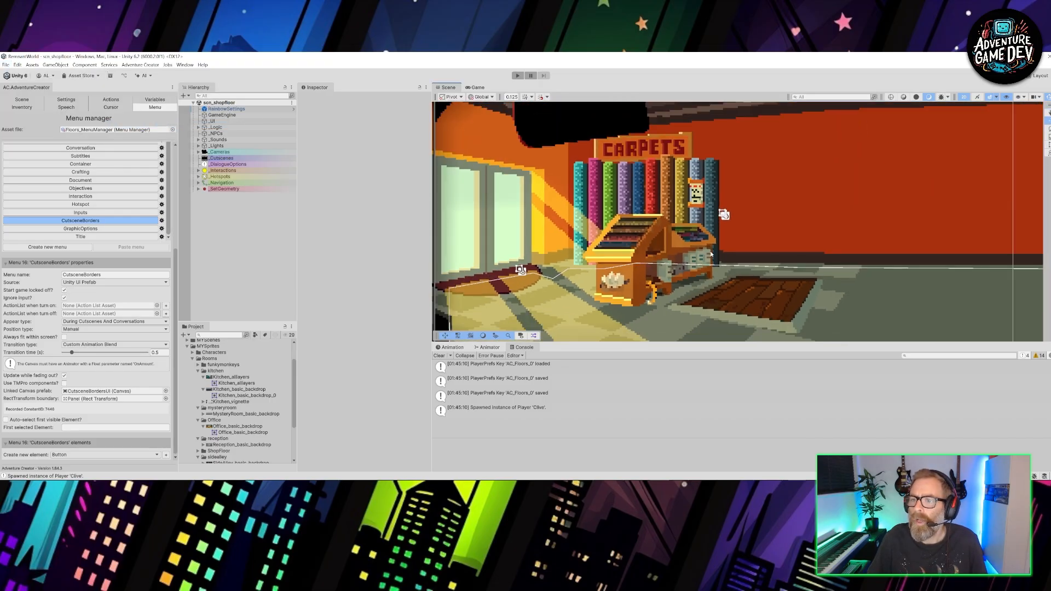
{"action": "scroll", "coordinate": [722, 255], "scroll_direction": "down", "scroll_amount": 3}
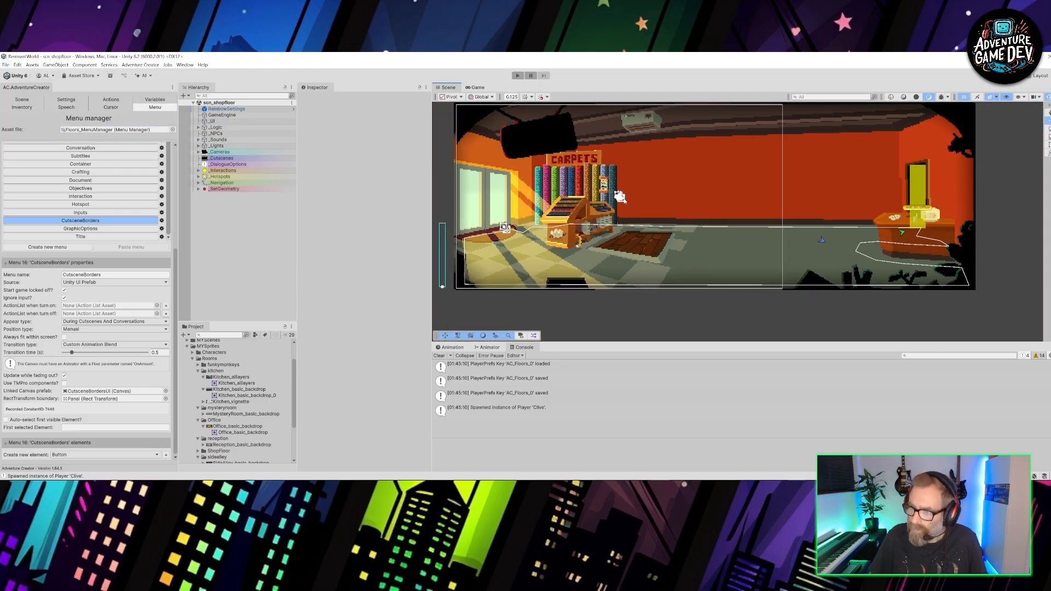
{"action": "scroll", "coordinate": [839, 203], "scroll_direction": "up", "scroll_amount": 8}
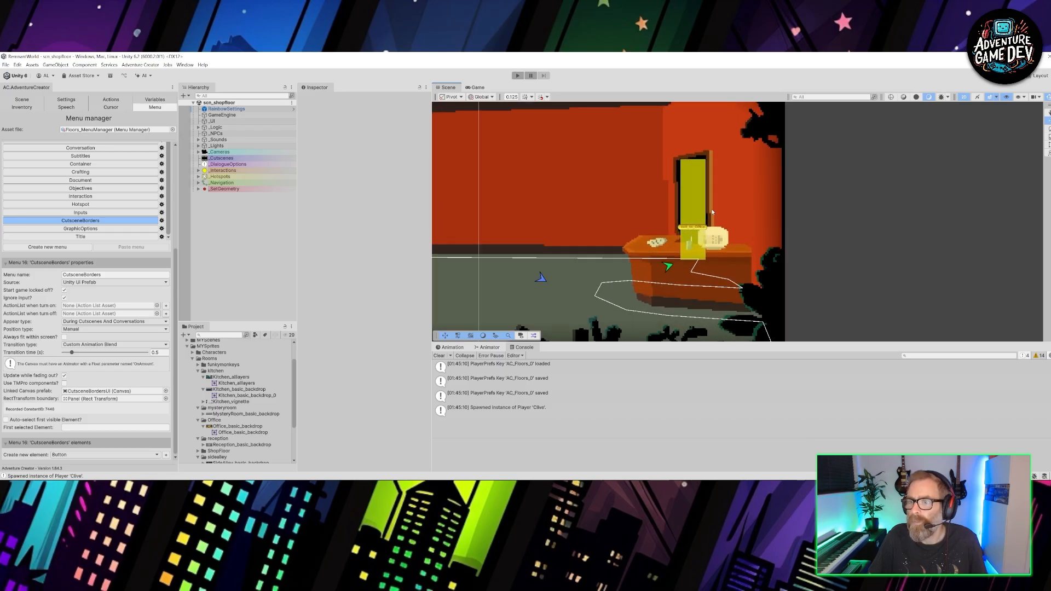
- Move the exit_to_Office hotspot's walk-to marker behind the counter slightly closer to the office doorway
{"action": "left_click", "coordinate": [689, 236]}
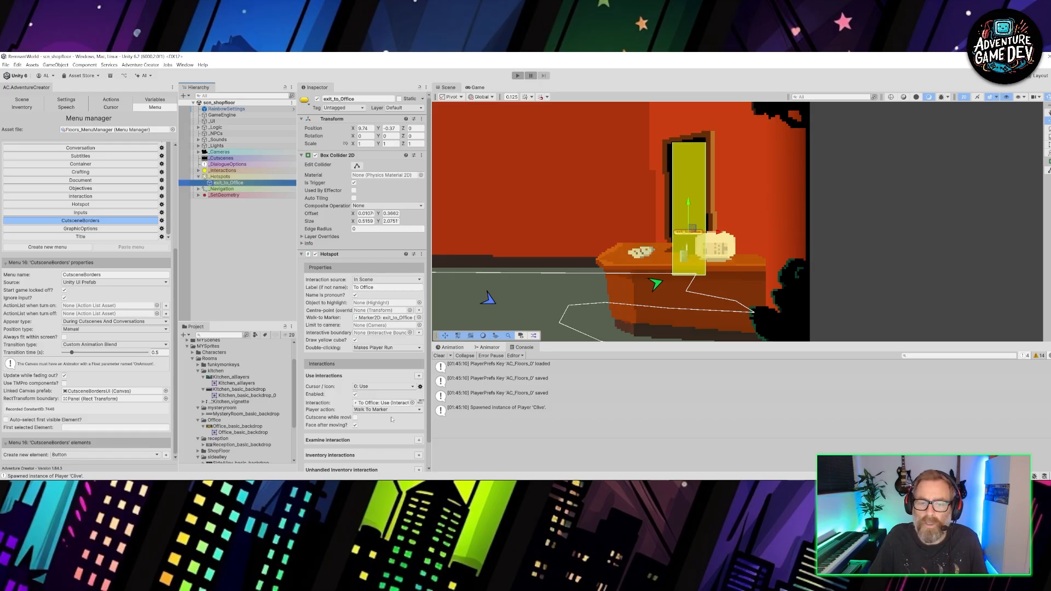
{"action": "left_click", "coordinate": [394, 319]}
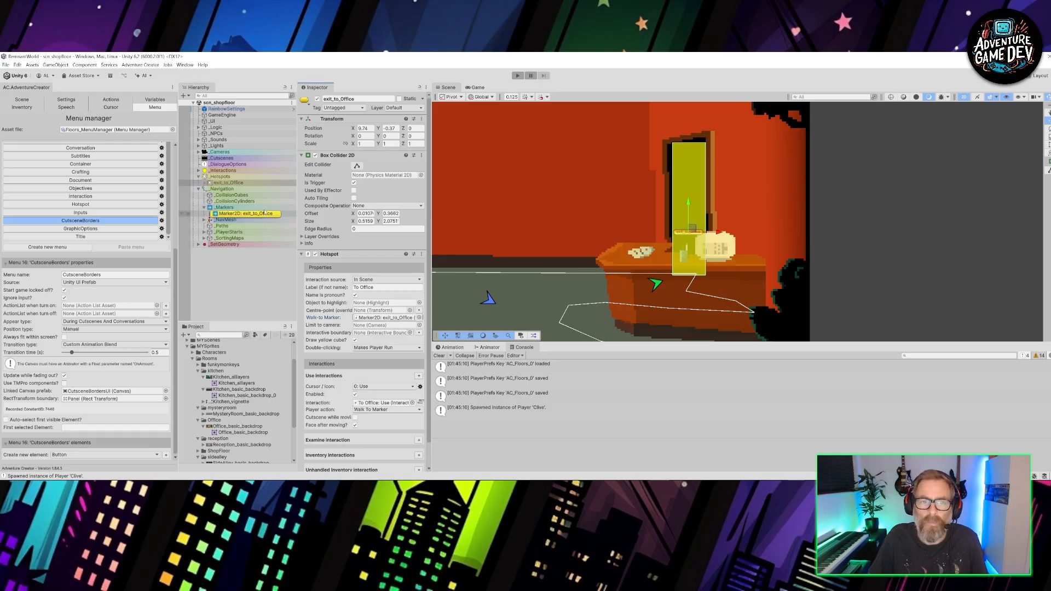
{"action": "left_click", "coordinate": [260, 214]}
{"action": "scroll", "coordinate": [675, 286], "scroll_direction": "up", "scroll_amount": 5}
{"action": "scroll", "coordinate": [675, 285], "scroll_direction": "up", "scroll_amount": 2}
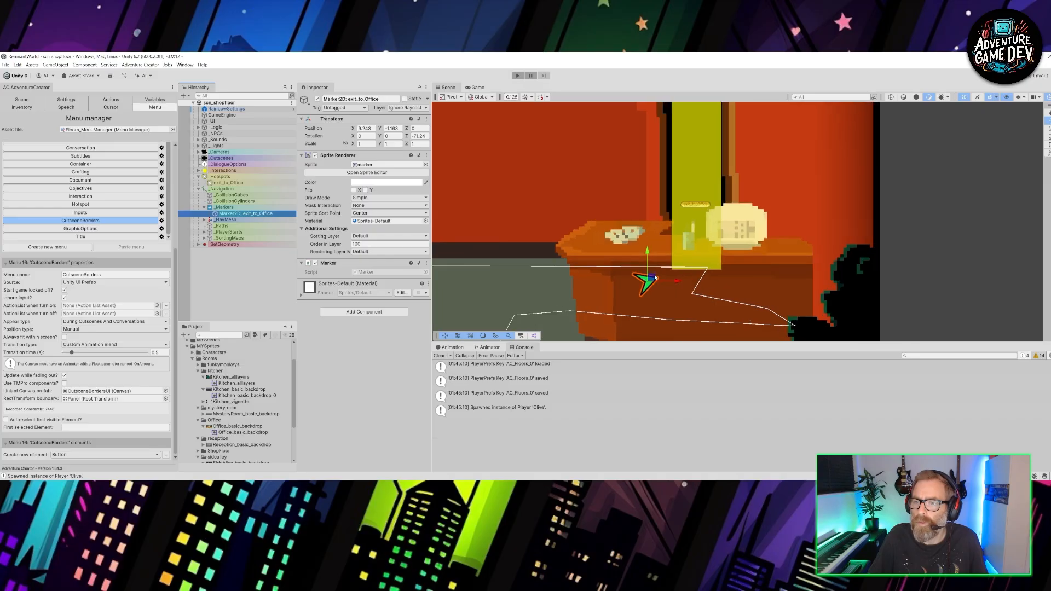
{"action": "left_click_drag", "start_coordinate": [655, 275], "coordinate": [674, 273]}
{"action": "scroll", "coordinate": [479, 239], "scroll_direction": "down", "scroll_amount": 2}
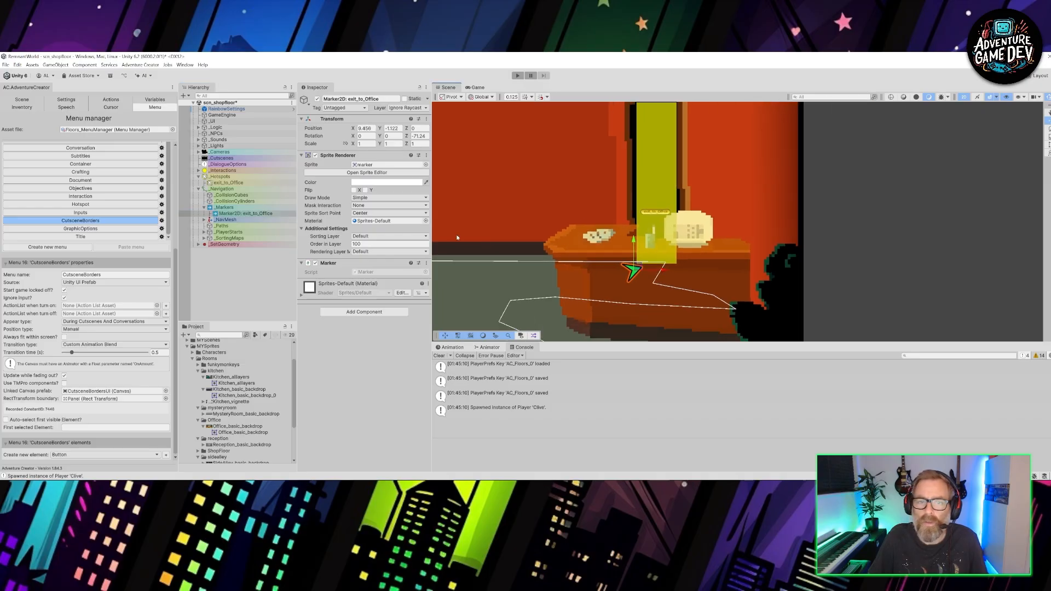
- In the exit_to_Office hotspot's use interaction, make the Scene: Switch action choose its scene by name as scn_office
{"action": "left_click", "coordinate": [229, 183]}
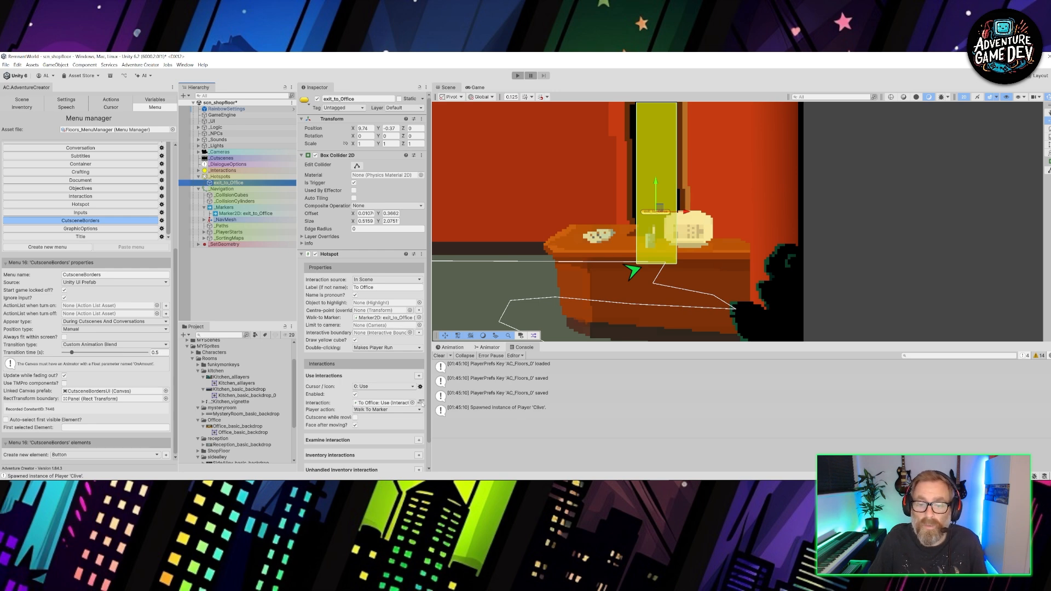
{"action": "left_click", "coordinate": [421, 403]}
{"action": "left_click", "coordinate": [436, 290]}
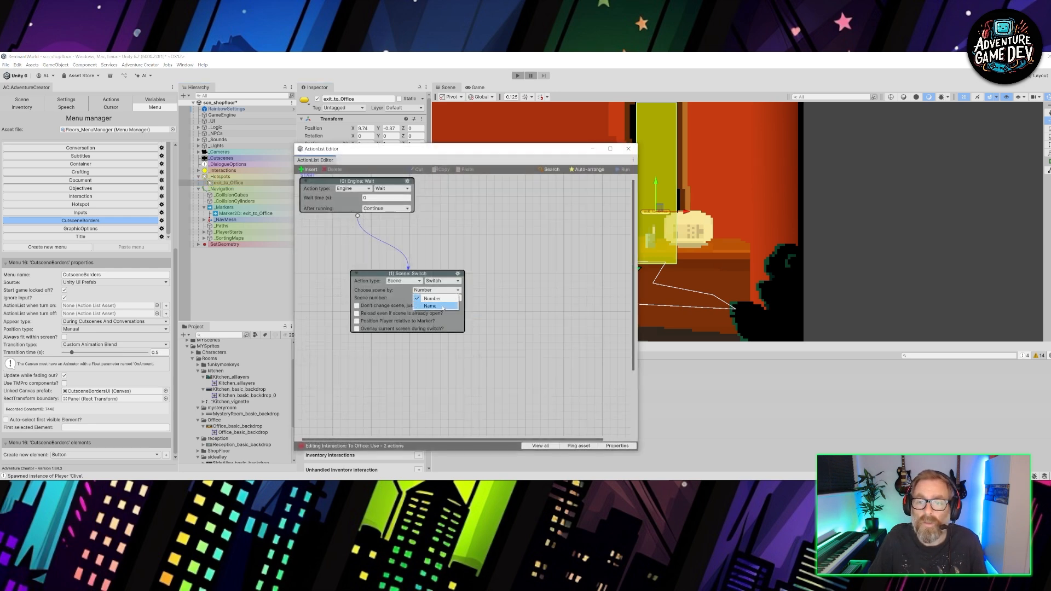
{"action": "left_click", "coordinate": [443, 307]}
{"action": "left_click_drag", "start_coordinate": [439, 298], "coordinate": [427, 299]}
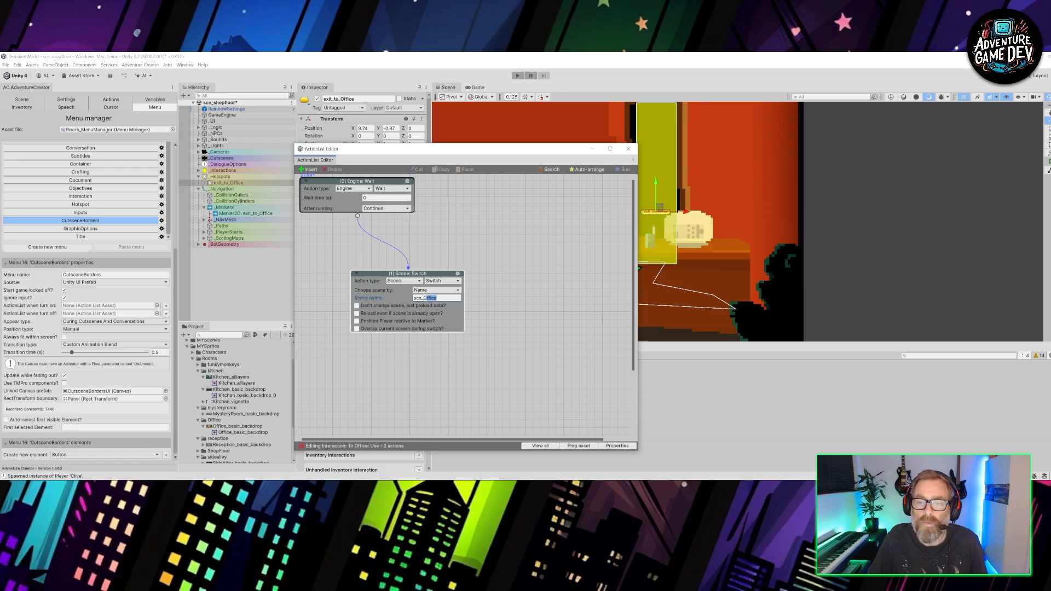
{"action": "key", "text": "BackSpace"}
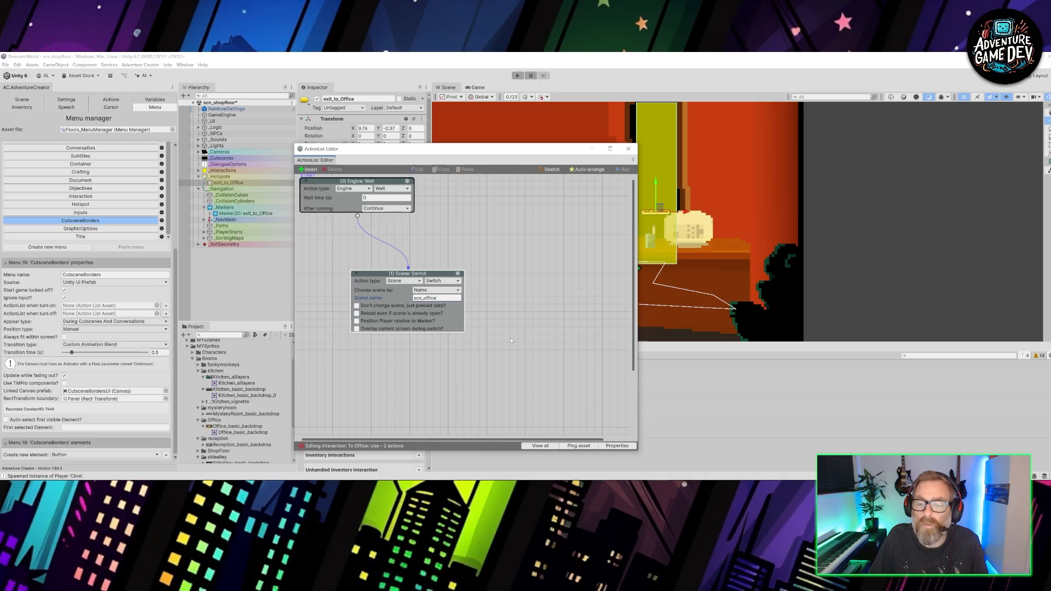
{"action": "left_click", "coordinate": [629, 148]}
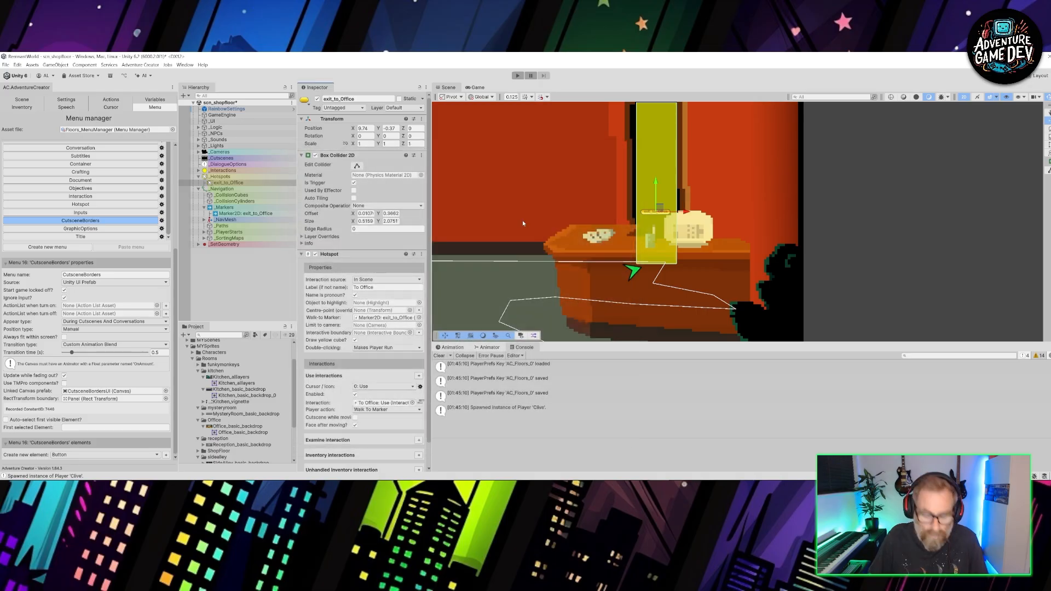
- Move the shop floor's default PlayerStart2D from near the counter onto the rug, at about X 0.54, Y -1.49
{"action": "scroll", "coordinate": [552, 209], "scroll_direction": "down", "scroll_amount": 5}
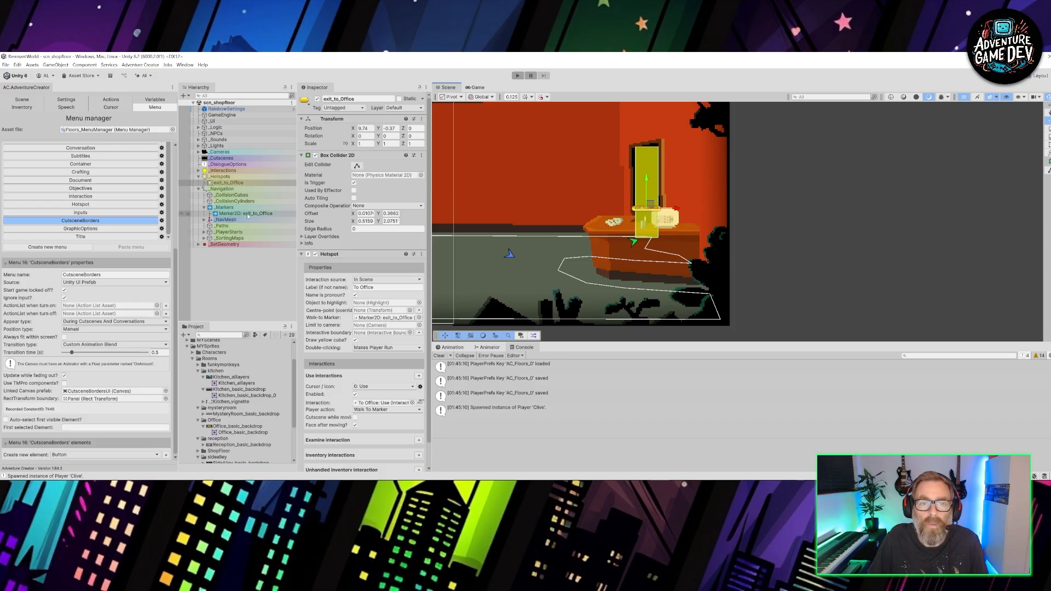
{"action": "middle_click_drag", "start_coordinate": [506, 254], "coordinate": [605, 229]}
{"action": "left_click", "coordinate": [607, 229]}
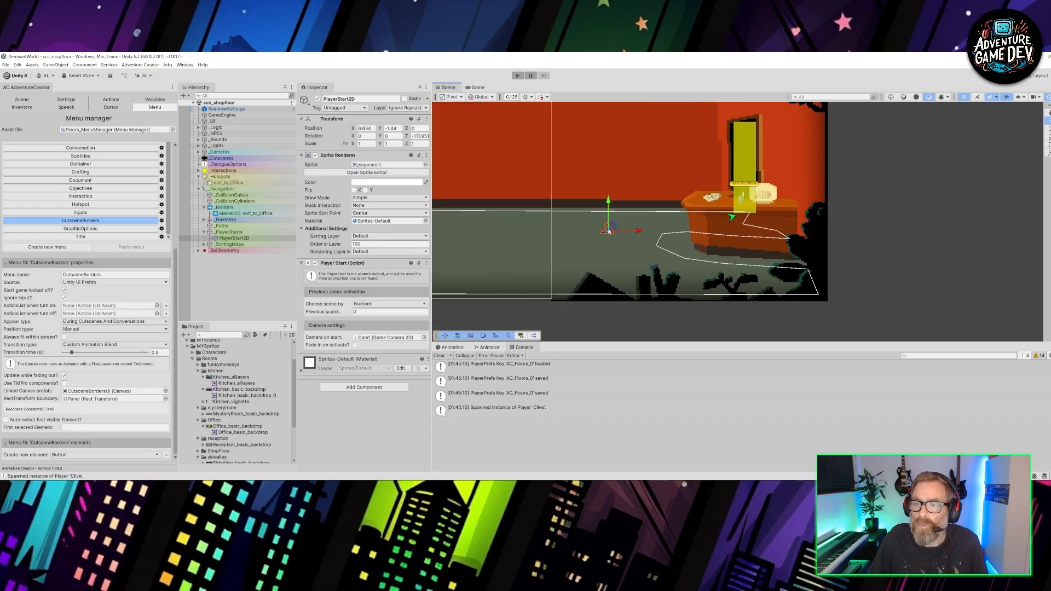
{"action": "scroll", "coordinate": [607, 229], "scroll_direction": "down", "scroll_amount": 4}
{"action": "middle_click_drag", "start_coordinate": [566, 191], "coordinate": [738, 191]}
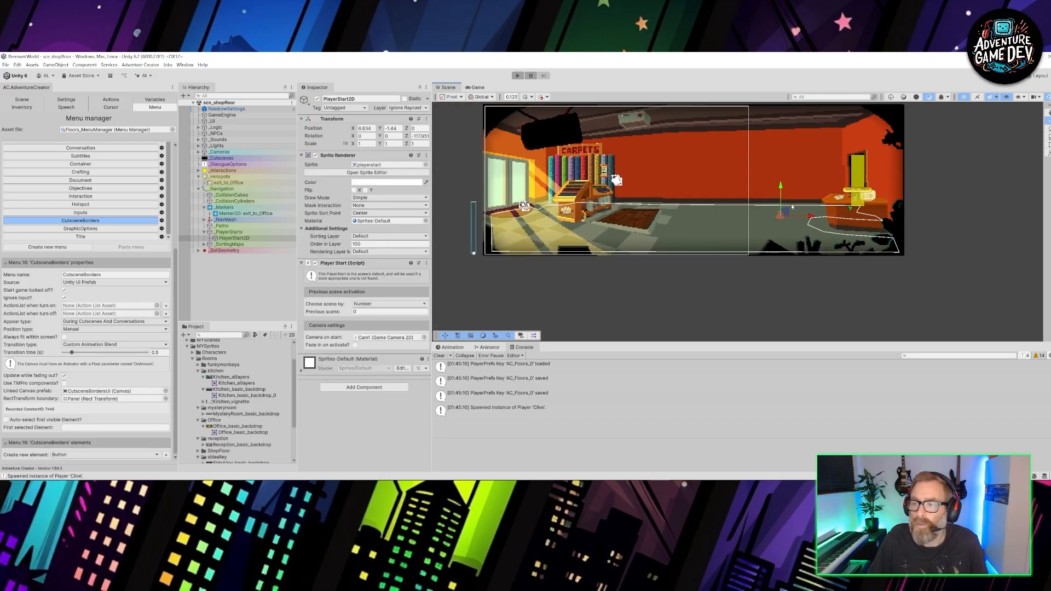
{"action": "left_click_drag", "start_coordinate": [783, 215], "coordinate": [635, 217]}
{"action": "middle_click_drag", "start_coordinate": [763, 194], "coordinate": [639, 214]}
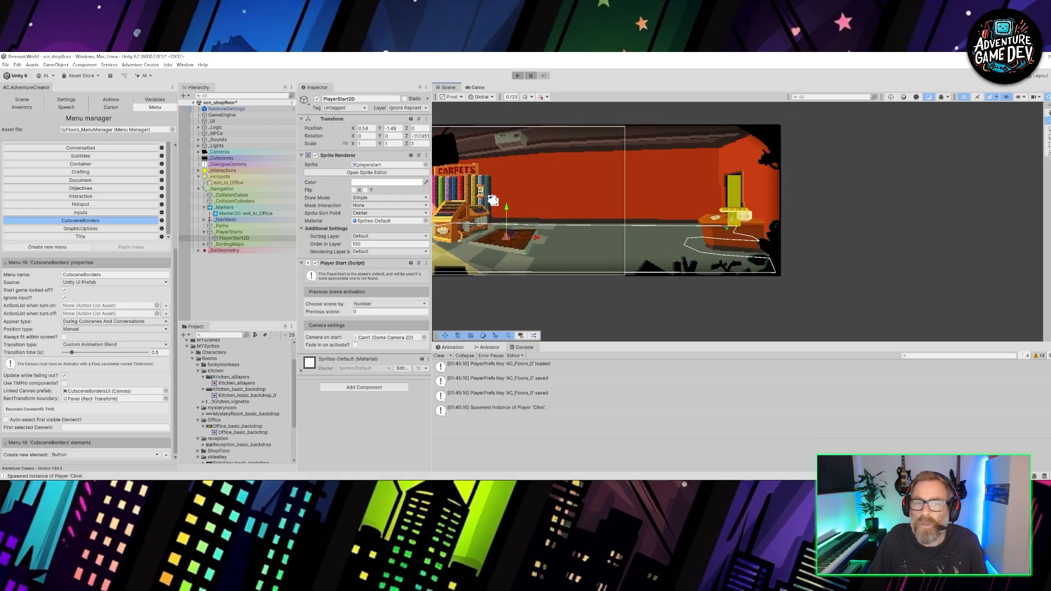
- Duplicate the PlayerStart2D object and rename the copy PlayerStart_fromOffice
{"action": "left_click", "coordinate": [236, 239]}
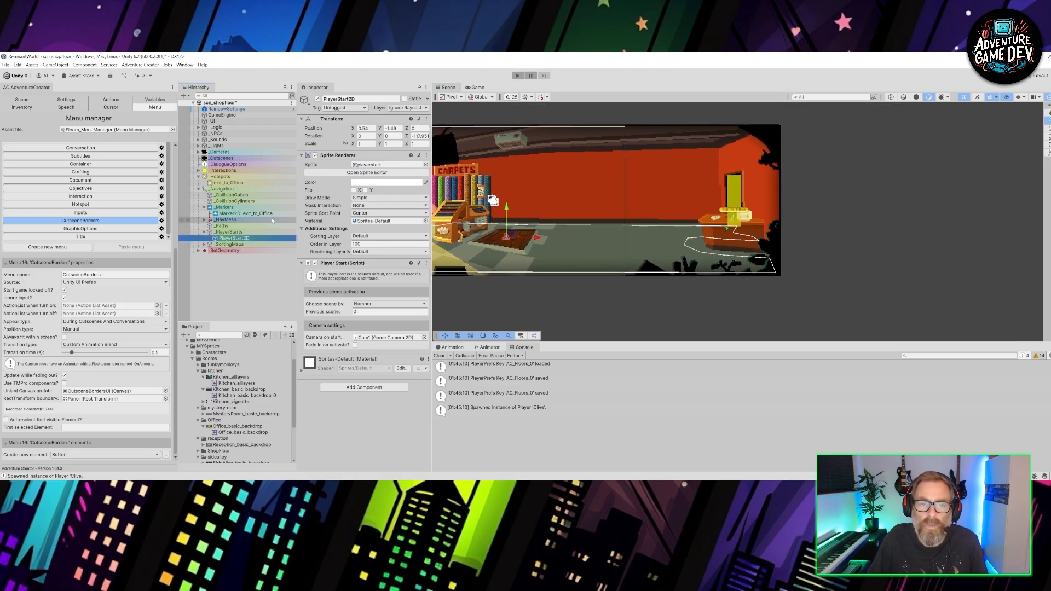
{"action": "key", "text": "ctrl+d"}
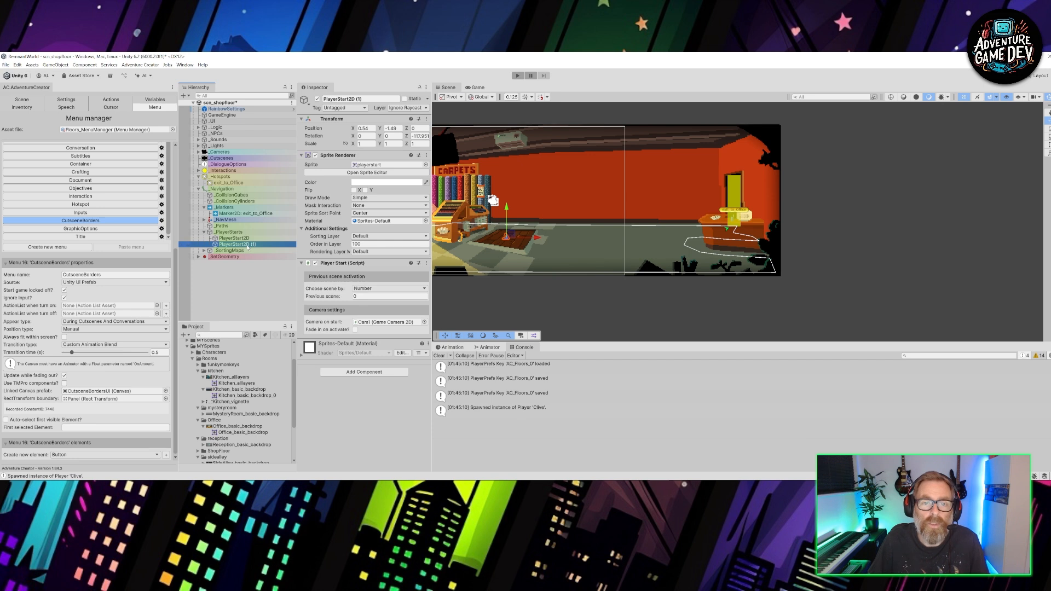
{"action": "key", "text": "F2"}
{"action": "left_click_drag", "start_coordinate": [256, 247], "coordinate": [246, 248]}
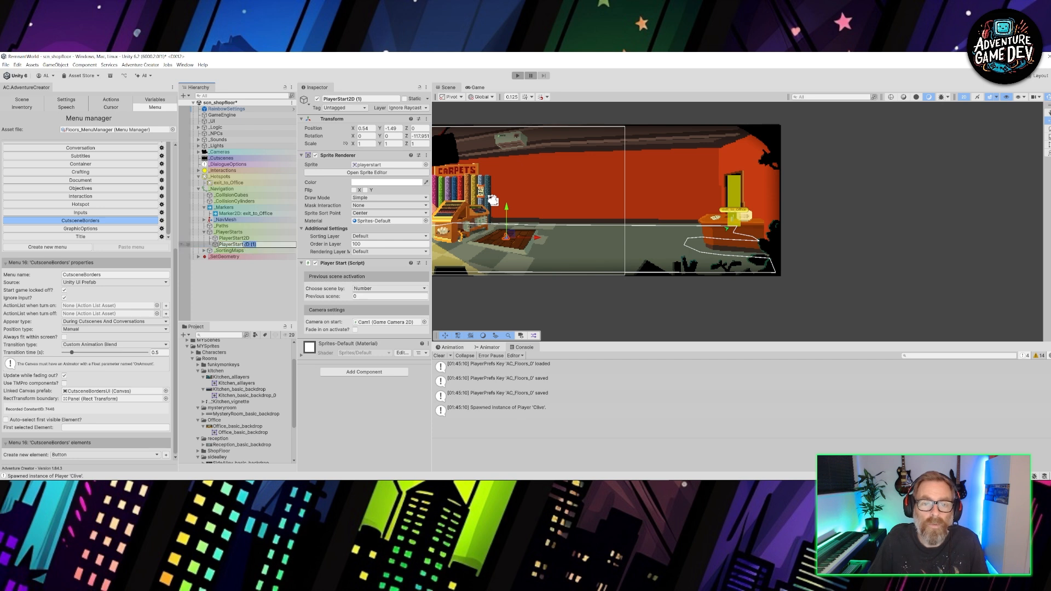
{"action": "type", "text": "_from"}
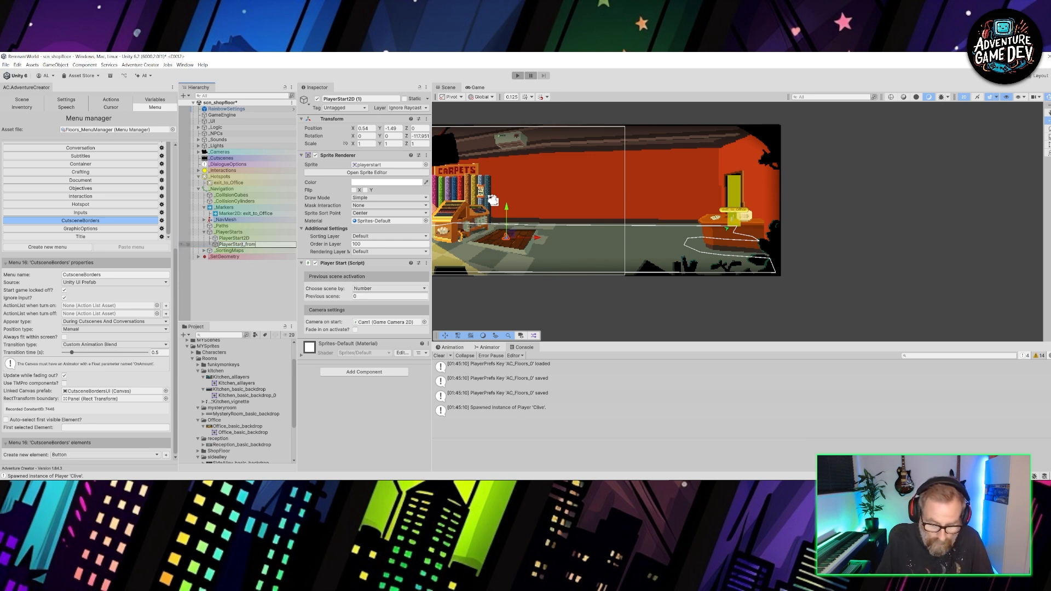
{"action": "type", "text": "Office"}
{"action": "key", "text": "Return"}
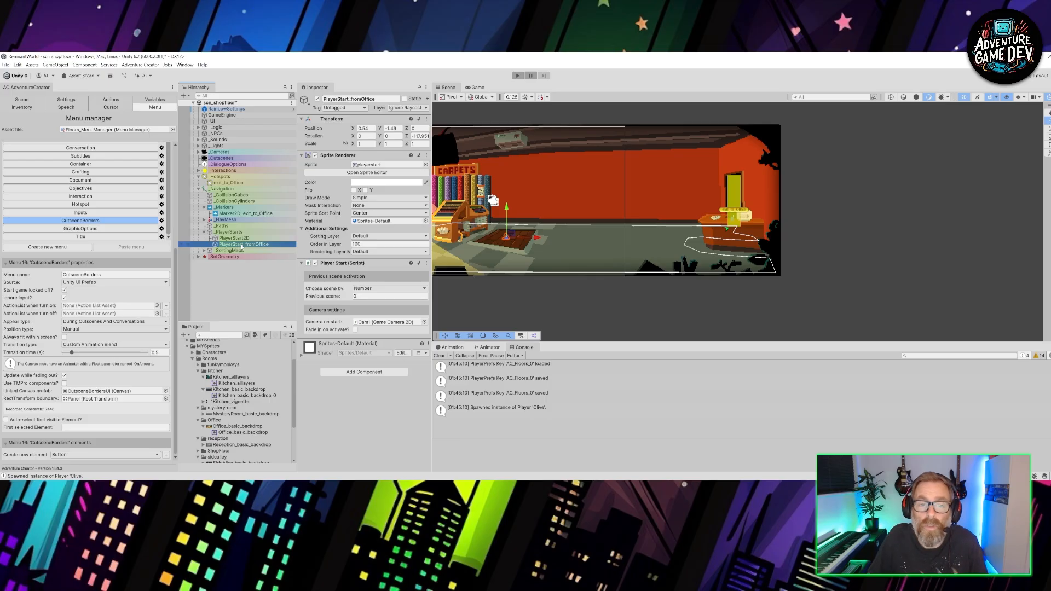
- Move PlayerStart_fromOffice behind the counter by the office doorway and rotate it to face left, at a Z rotation of about -270
{"action": "left_click_drag", "start_coordinate": [507, 236], "coordinate": [723, 228]}
{"action": "scroll", "coordinate": [724, 227], "scroll_direction": "up", "scroll_amount": 8}
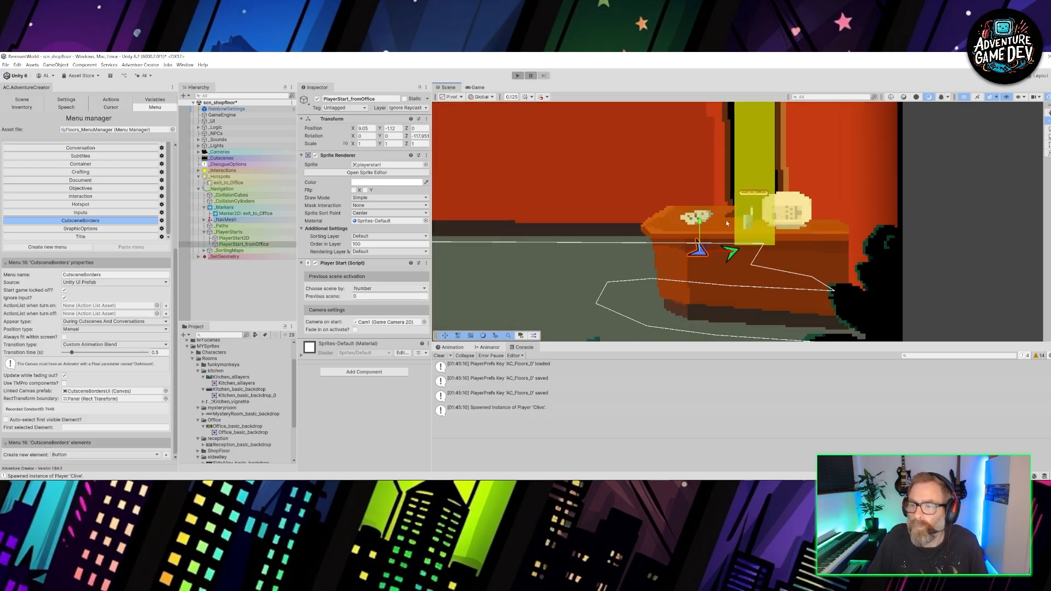
{"action": "key", "text": "e"}
{"action": "left_click_drag", "start_coordinate": [724, 271], "coordinate": [330, 318]}
{"action": "key", "text": "w"}
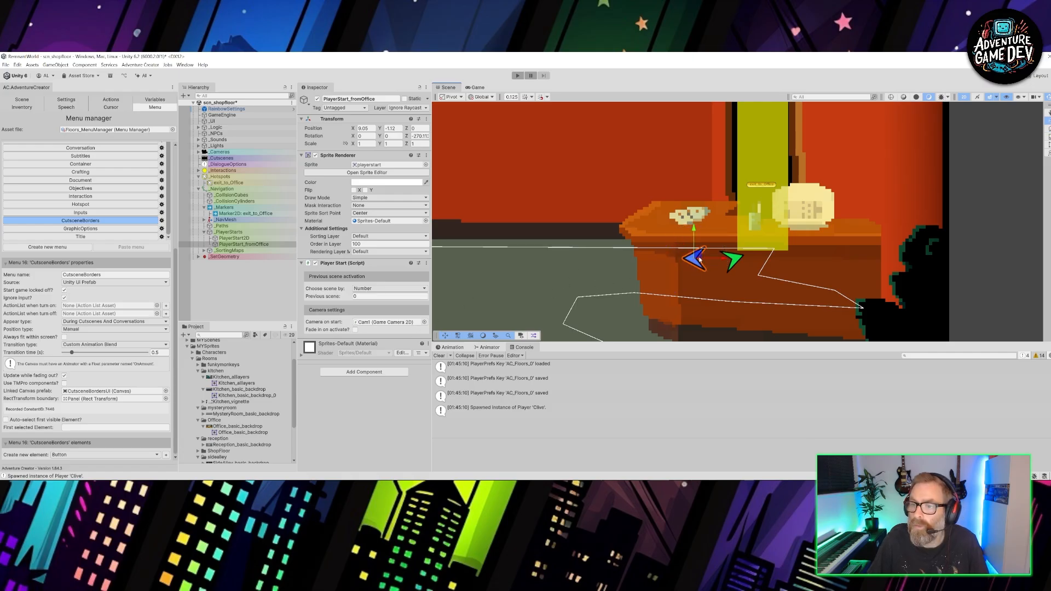
{"action": "left_click_drag", "start_coordinate": [698, 259], "coordinate": [730, 267]}
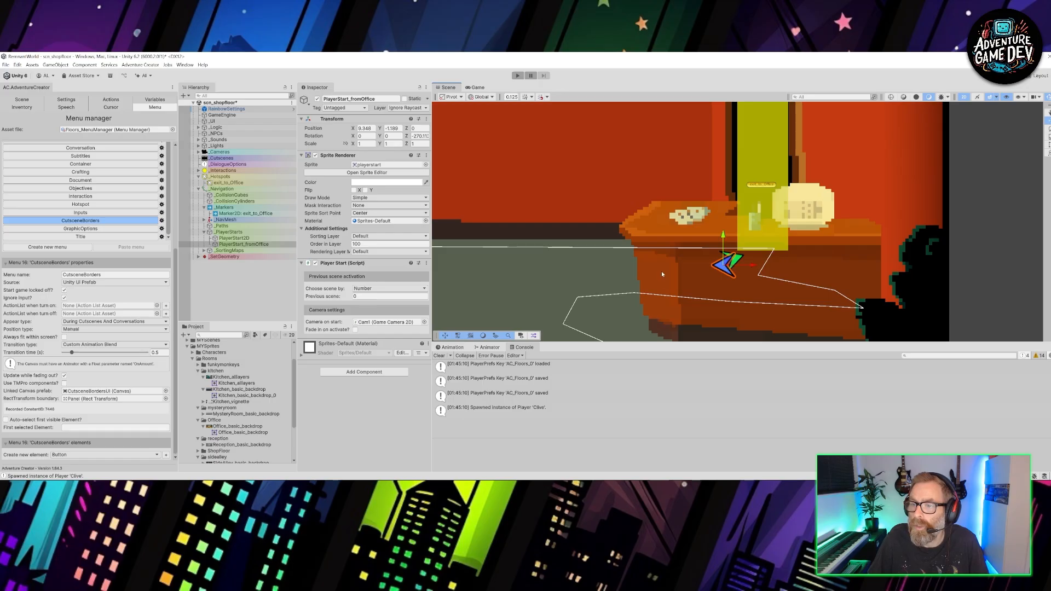
- Make PlayerStart_fromOffice activate by the previous scene name scn_office, nudge it slightly closer to the walk-to marker, and save the scene
{"action": "scroll", "coordinate": [715, 270], "scroll_direction": "down", "scroll_amount": 4}
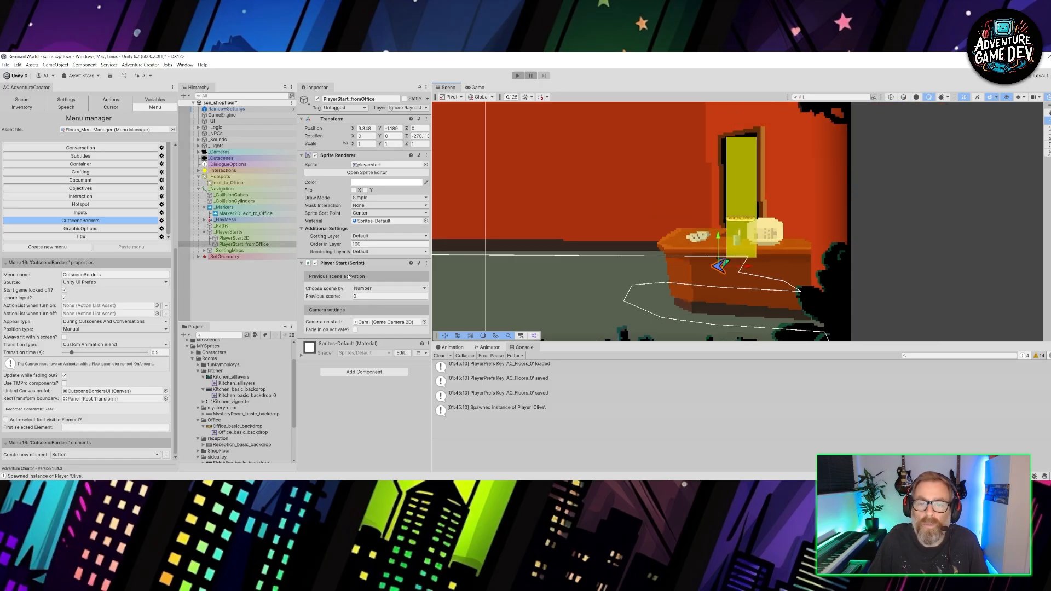
{"action": "left_click", "coordinate": [379, 289]}
{"action": "left_click", "coordinate": [370, 299]}
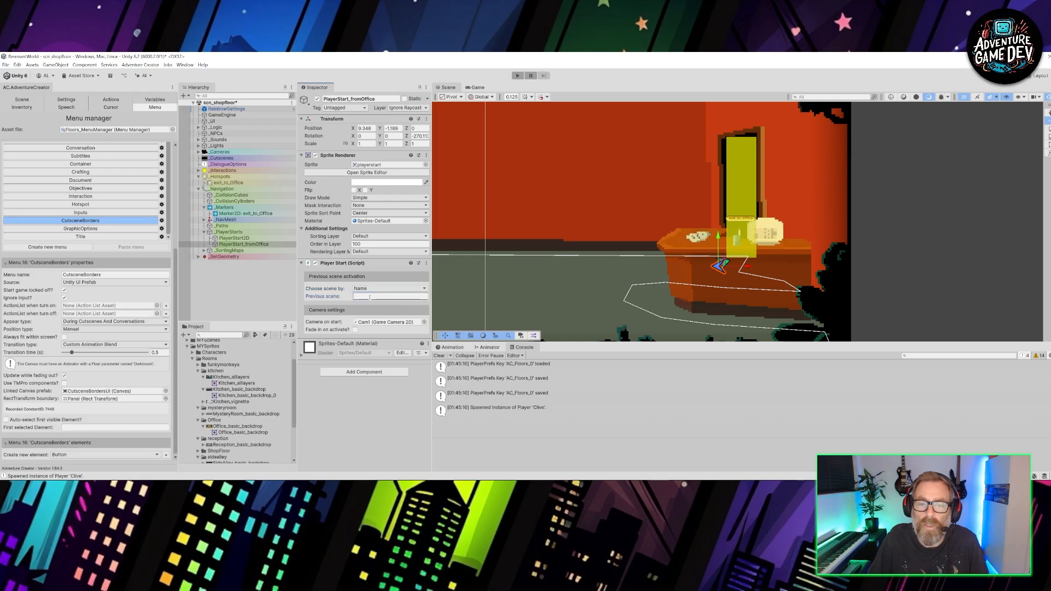
{"action": "type", "text": "scn_of"}
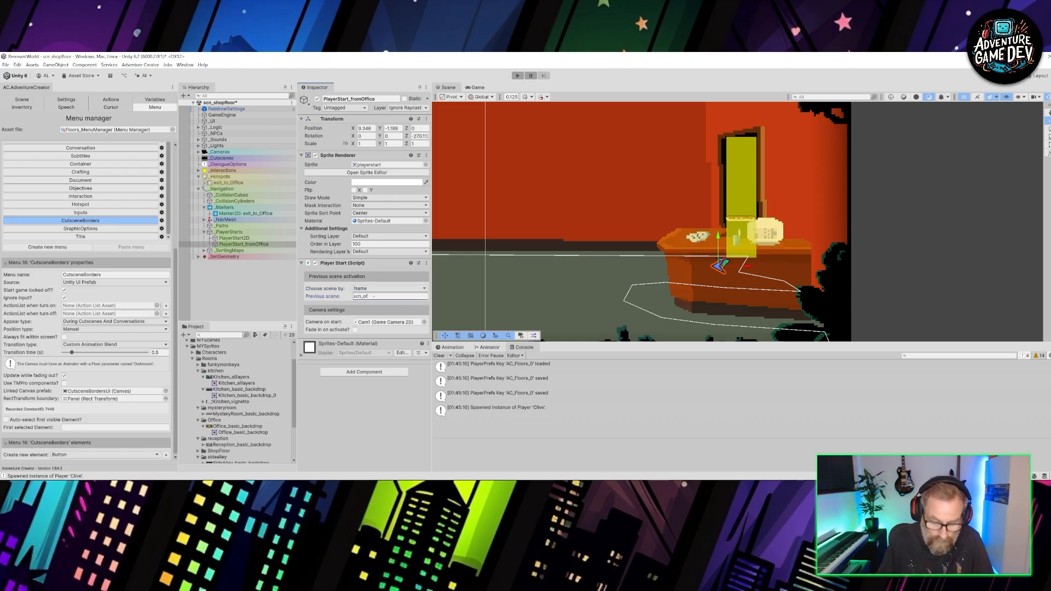
{"action": "type", "text": "fice"}
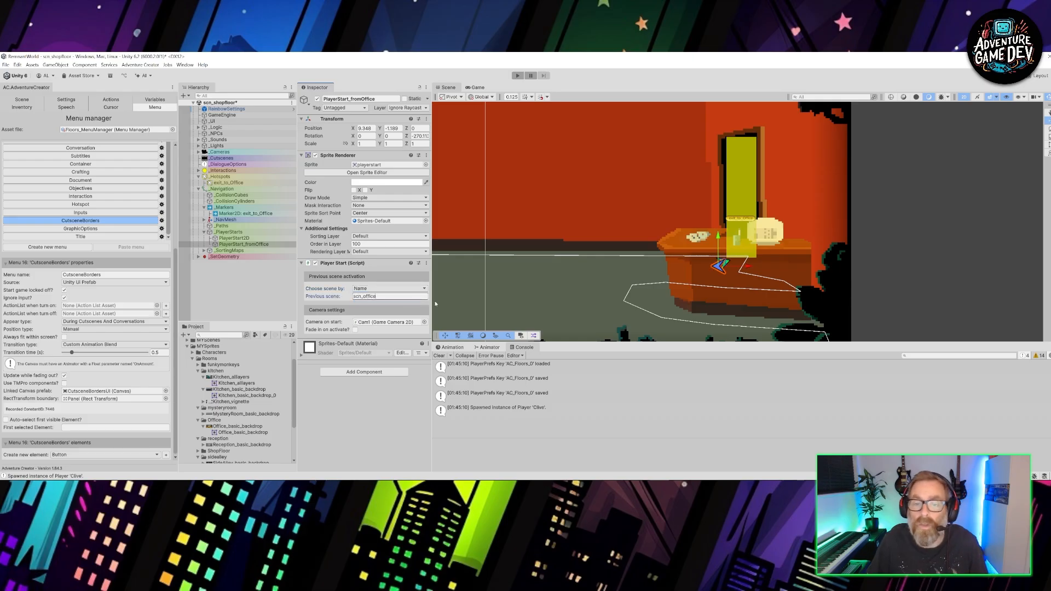
{"action": "left_click_drag", "start_coordinate": [724, 264], "coordinate": [726, 265]}
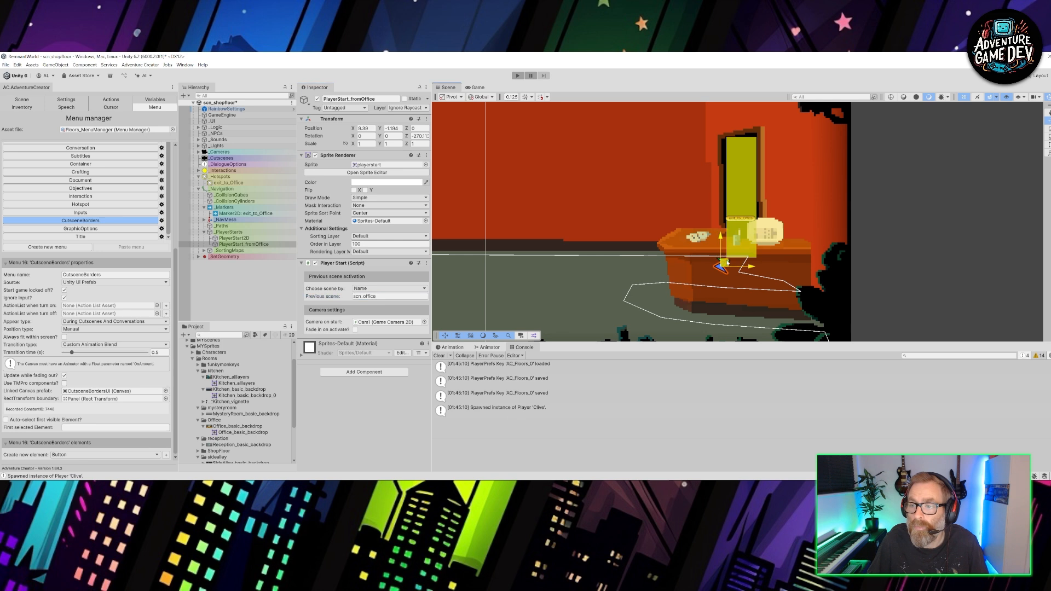
{"action": "key", "text": "ctrl+s"}
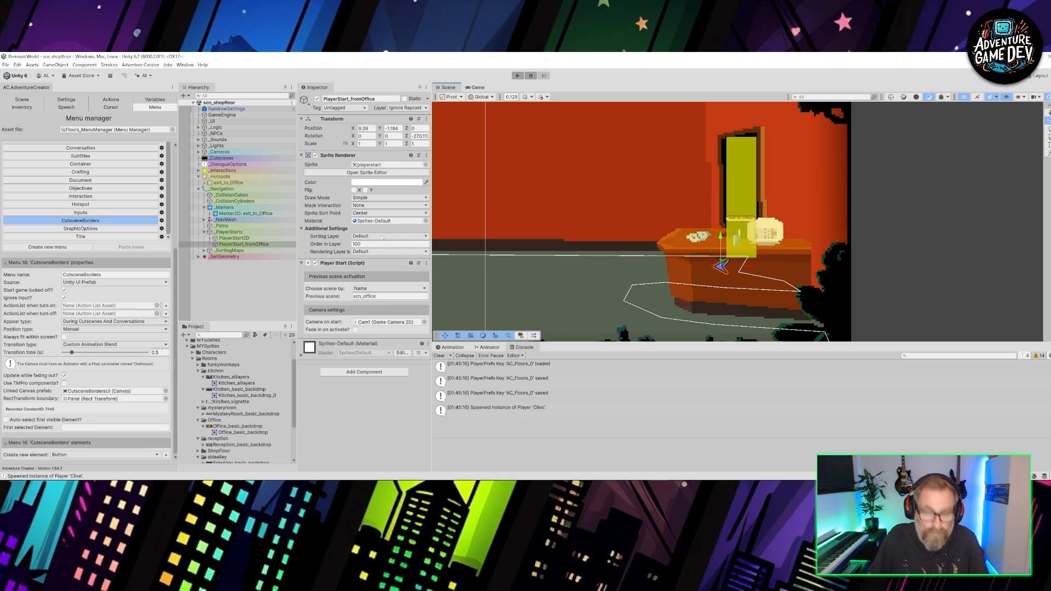
- Open the recently used scn_office scene
{"action": "left_click", "coordinate": [5, 64]}
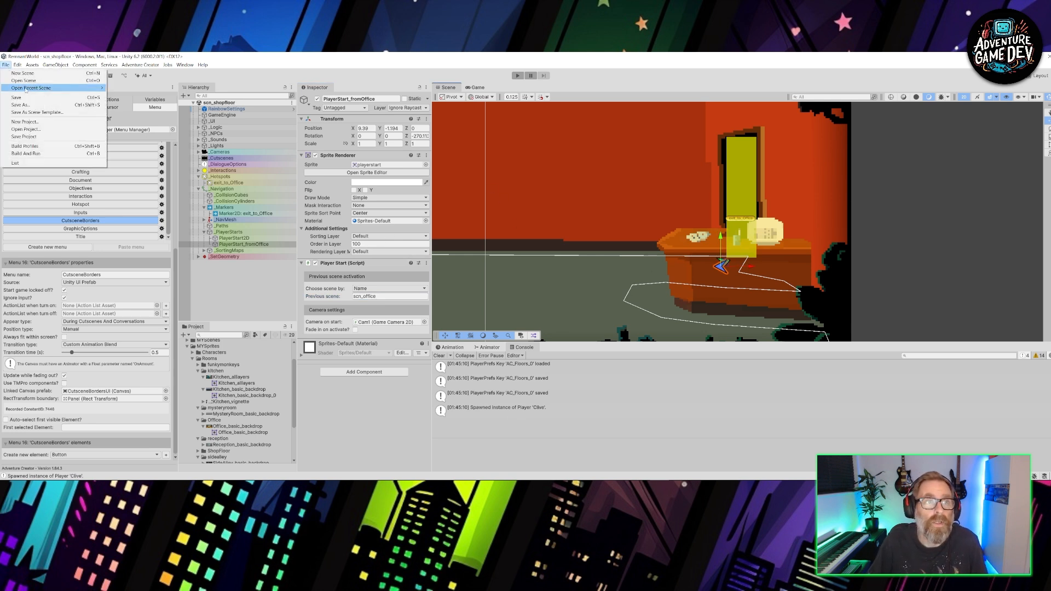
{"action": "mouse_move", "coordinate": [26, 92]}
{"action": "left_click", "coordinate": [145, 95]}
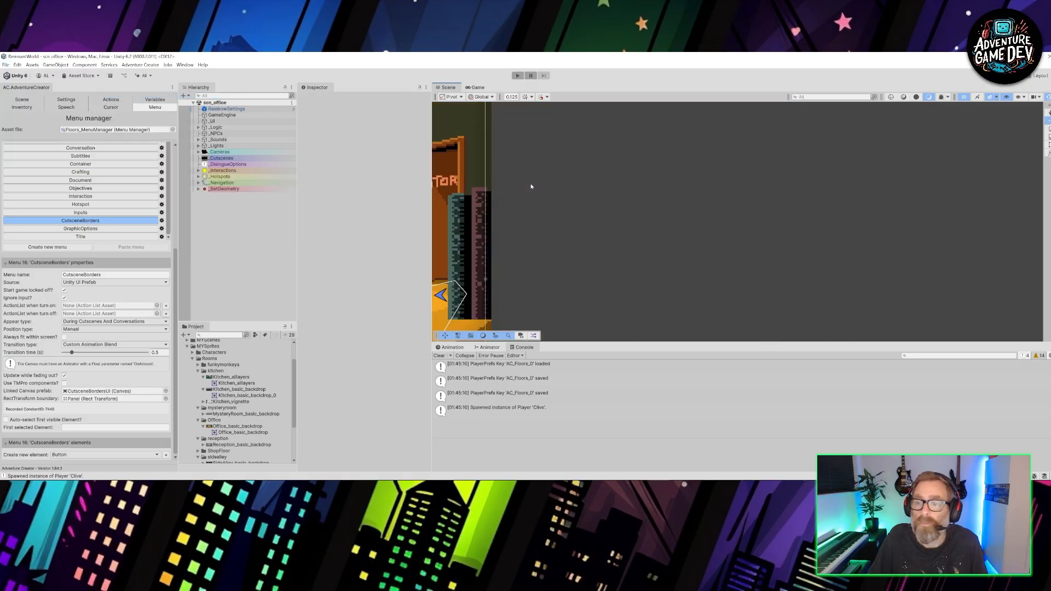
- Check the previous-scene activation settings of the office's player starts for the shop floor, kitchen and storeroom
{"action": "scroll", "coordinate": [516, 225], "scroll_direction": "down", "scroll_amount": 10}
{"action": "middle_click_drag", "start_coordinate": [504, 246], "coordinate": [803, 217]}
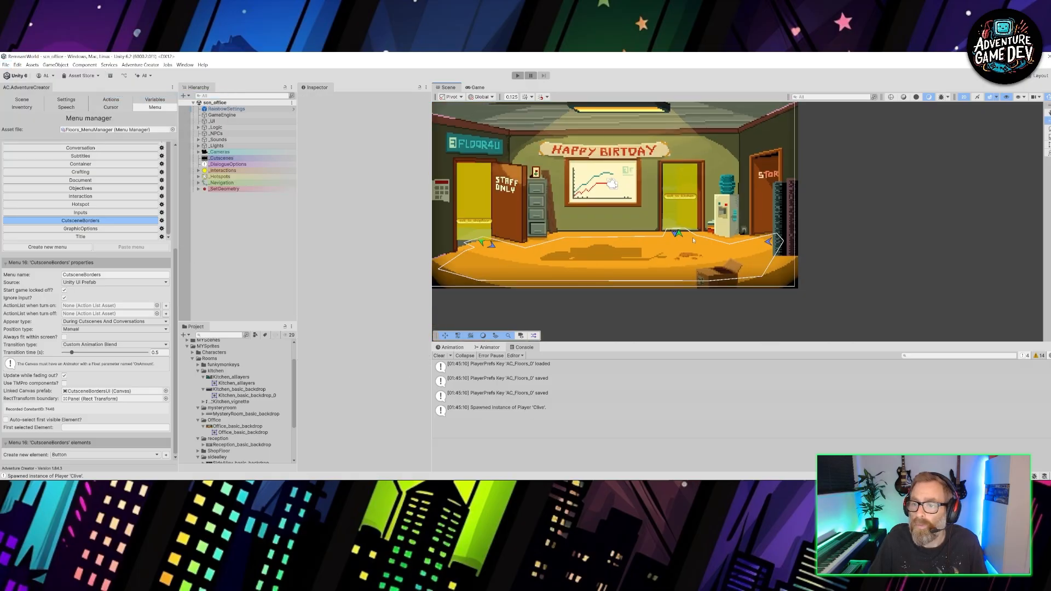
{"action": "scroll", "coordinate": [502, 225], "scroll_direction": "up", "scroll_amount": 5}
{"action": "scroll", "coordinate": [501, 225], "scroll_direction": "up", "scroll_amount": 2}
{"action": "middle_click_drag", "start_coordinate": [502, 225], "coordinate": [629, 225]}
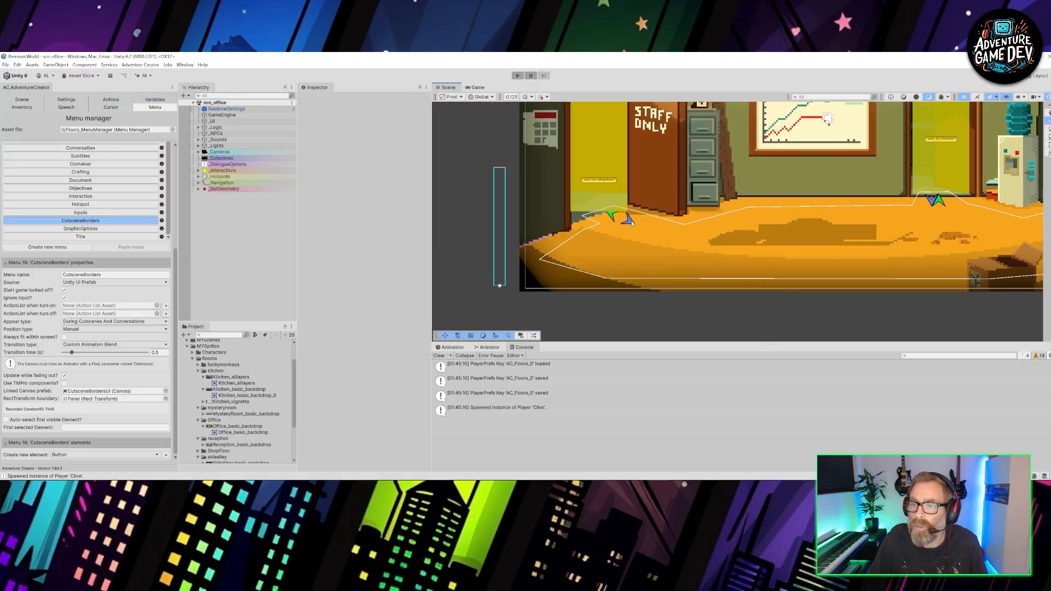
{"action": "left_click", "coordinate": [628, 219]}
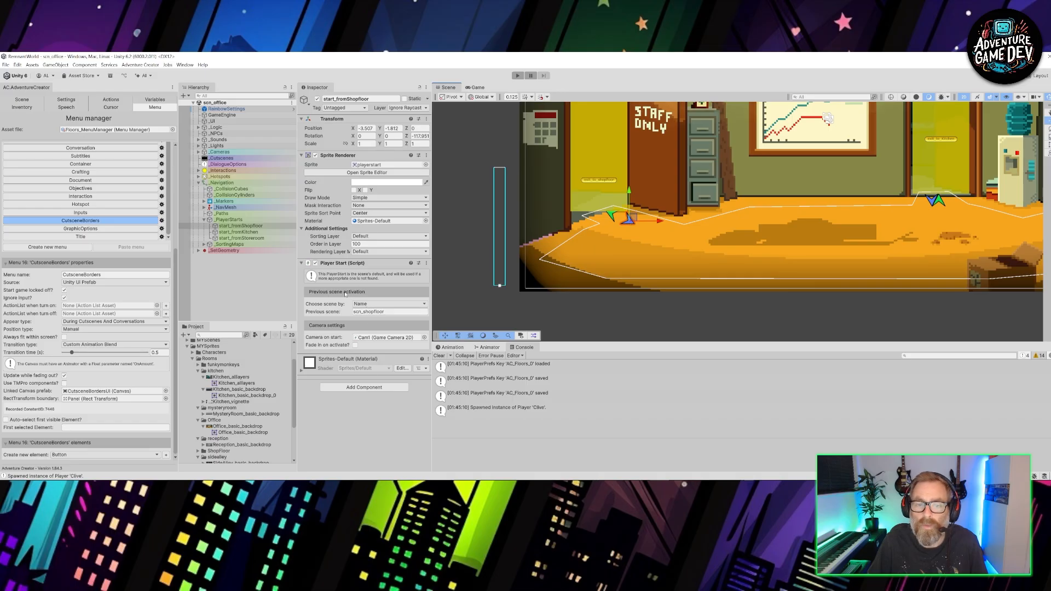
{"action": "left_click", "coordinate": [357, 312]}
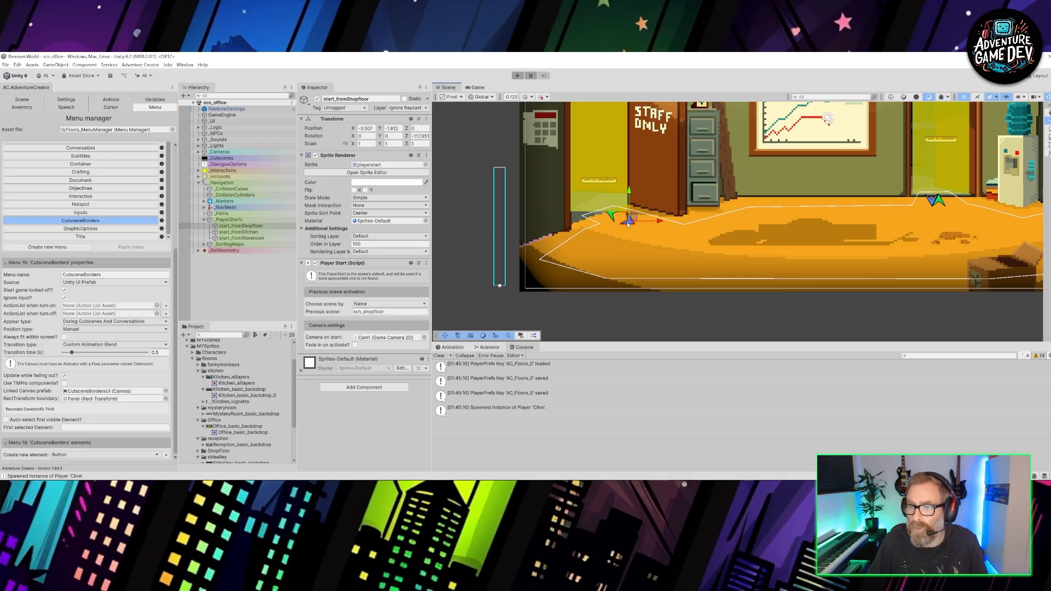
{"action": "middle_click_drag", "start_coordinate": [862, 208], "coordinate": [683, 238]}
{"action": "left_click", "coordinate": [753, 232]}
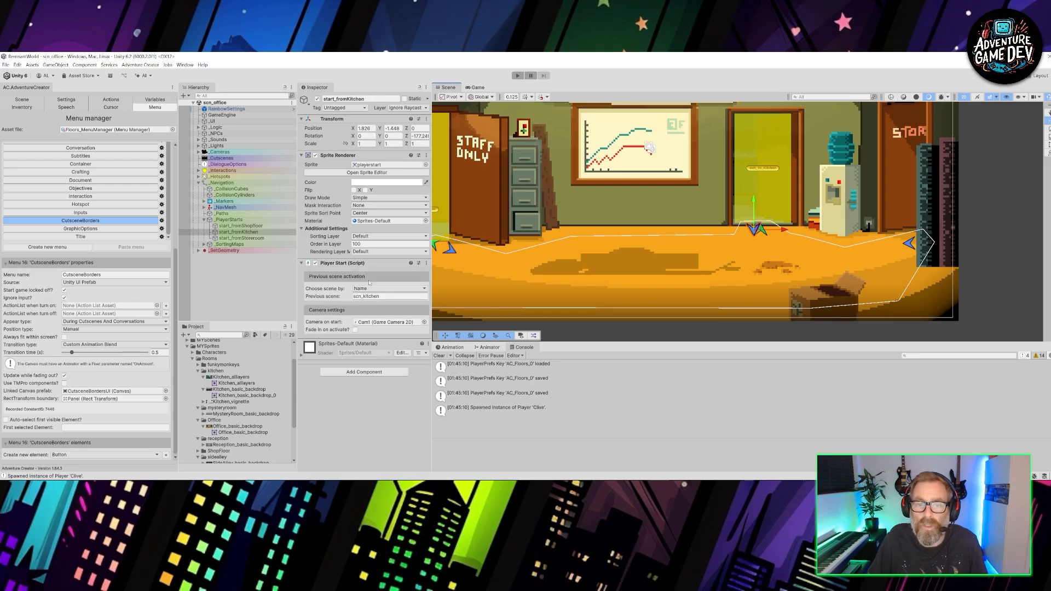
{"action": "middle_click_drag", "start_coordinate": [820, 248], "coordinate": [677, 242]}
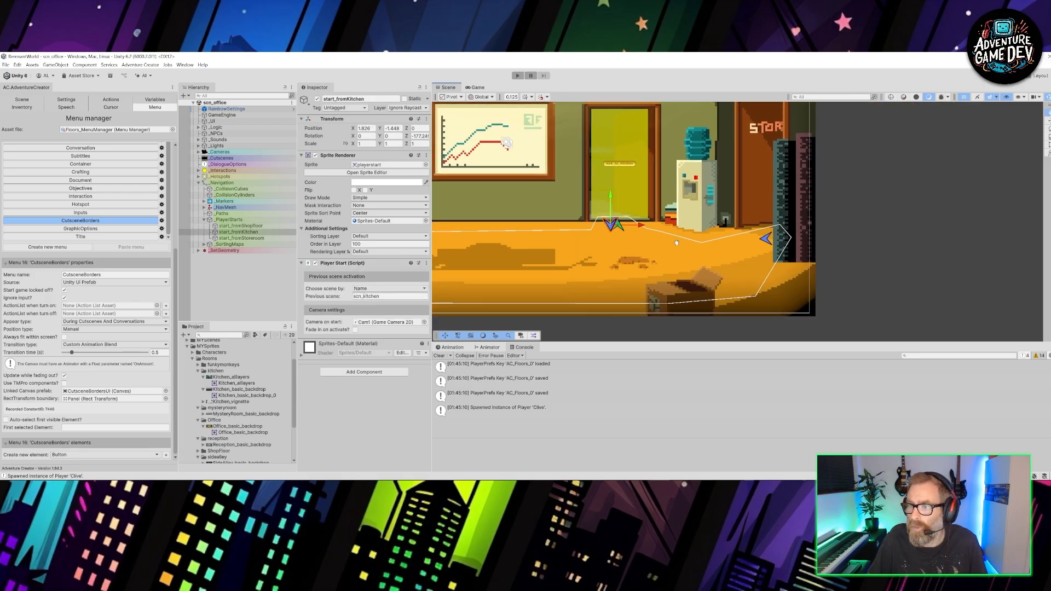
{"action": "left_click", "coordinate": [766, 239]}
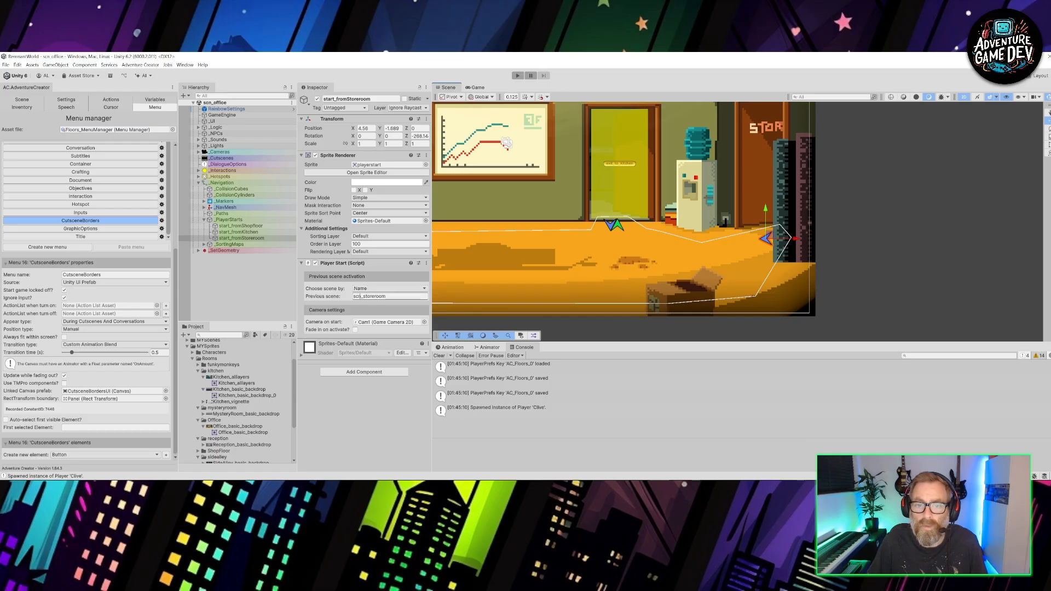
{"action": "scroll", "coordinate": [645, 239], "scroll_direction": "down", "scroll_amount": 5}
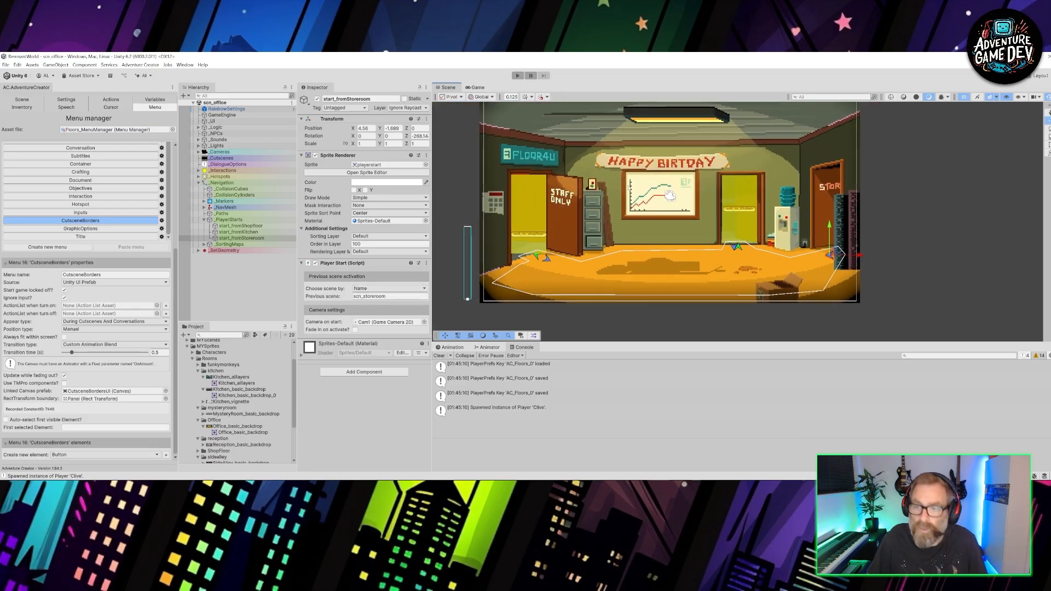
- Play-test the office scene by walking the character across the room and taking the kitchen door
{"action": "left_click", "coordinate": [517, 76]}
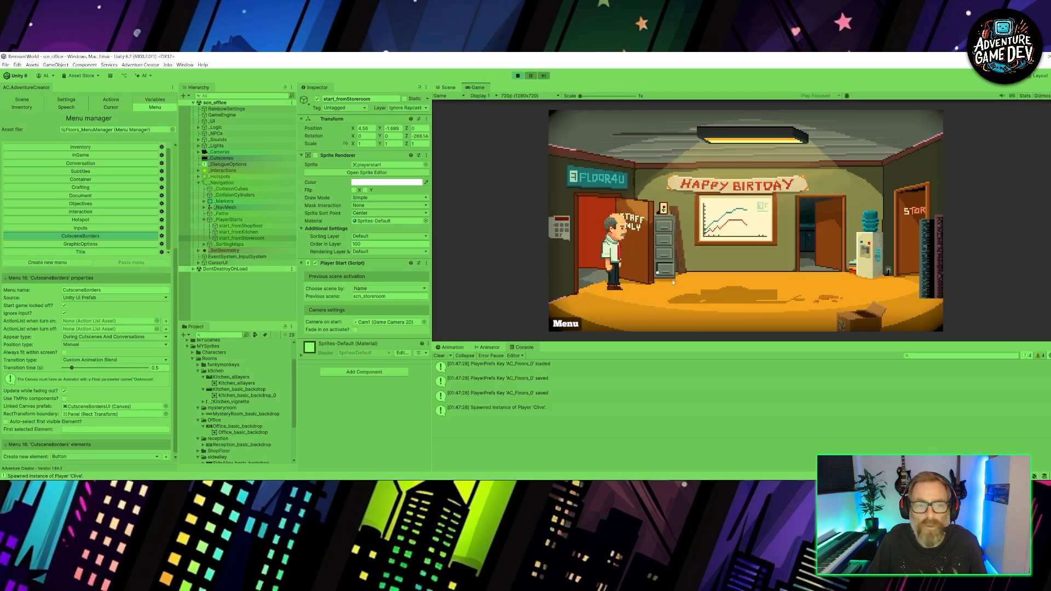
{"action": "mouse_move", "coordinate": [598, 119]}
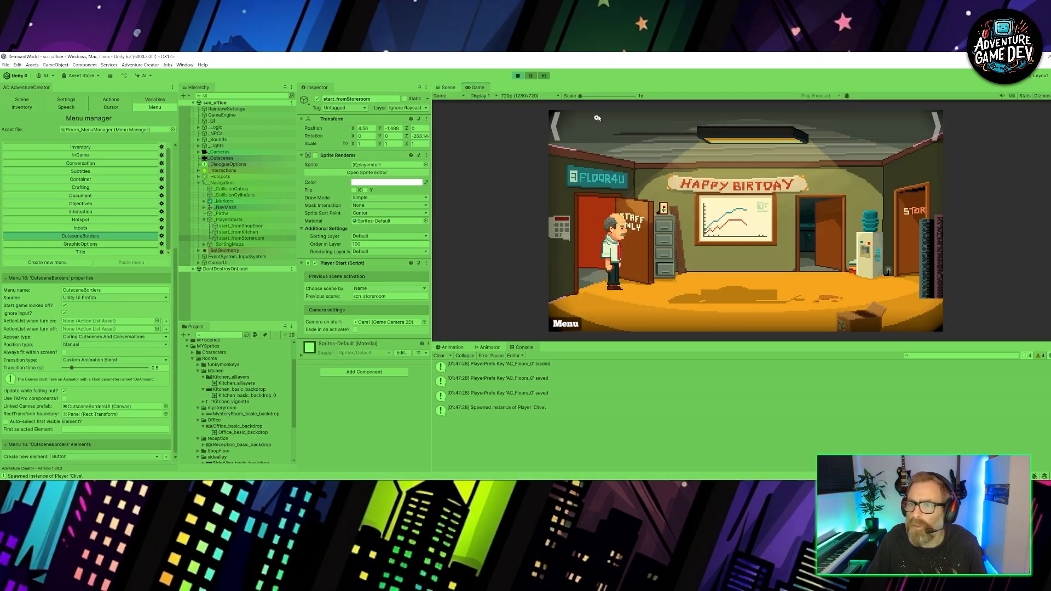
{"action": "left_click", "coordinate": [199, 250]}
{"action": "left_click", "coordinate": [770, 291]}
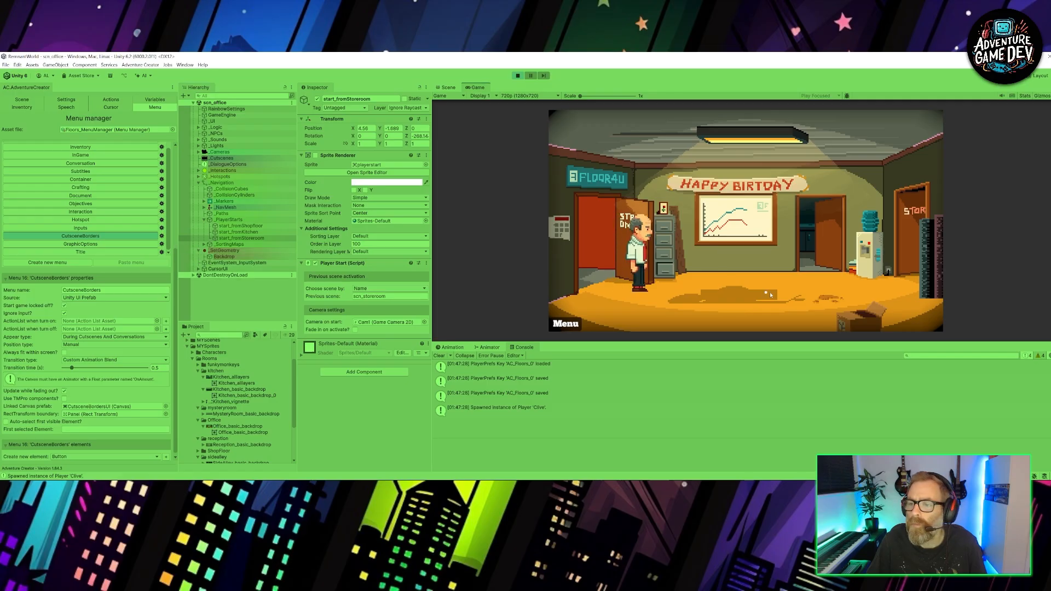
{"action": "left_click", "coordinate": [817, 248]}
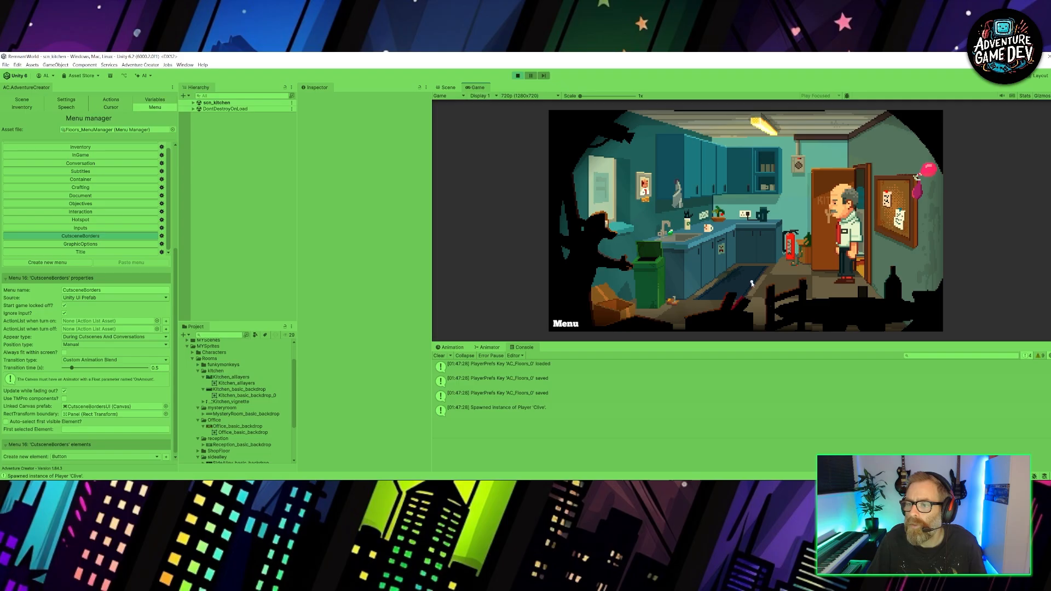
- Walk around the kitchen in the play test, return to the office, and take the staff door to the shop floor
{"action": "left_click", "coordinate": [750, 283]}
{"action": "left_click", "coordinate": [762, 314]}
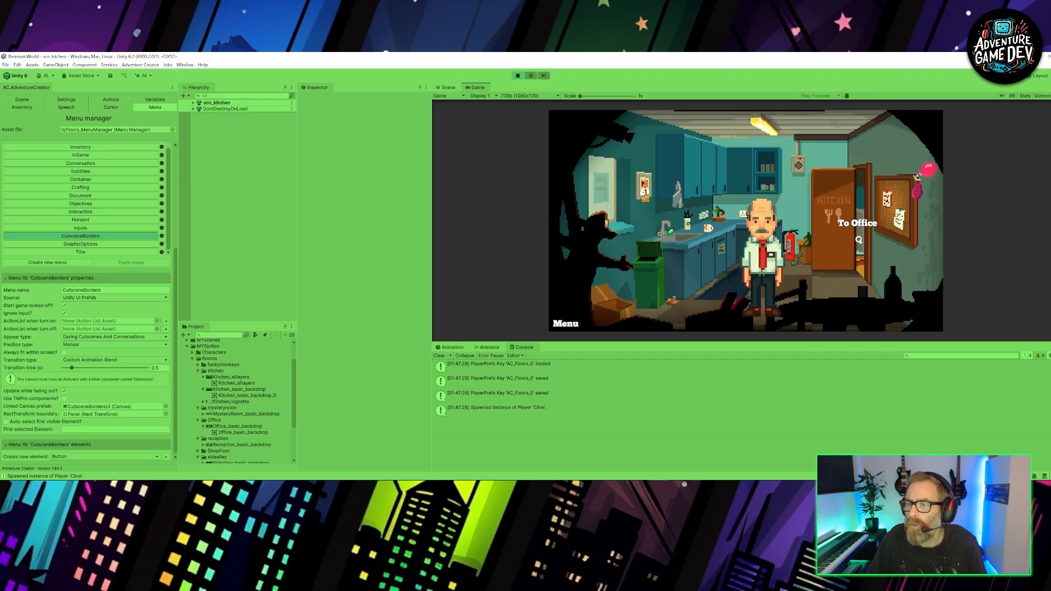
{"action": "left_click", "coordinate": [815, 308]}
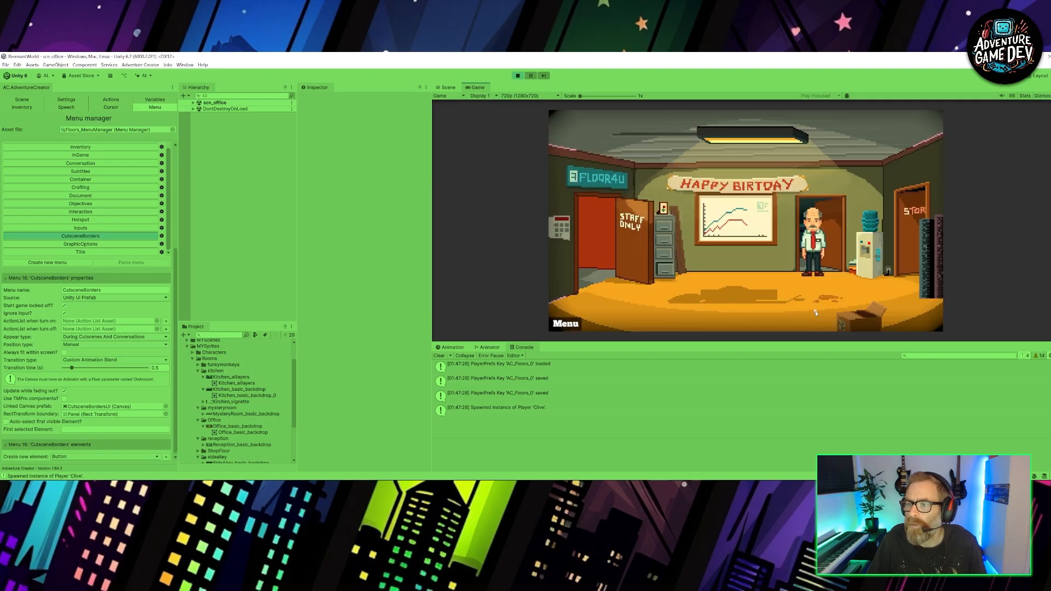
{"action": "left_click", "coordinate": [633, 307]}
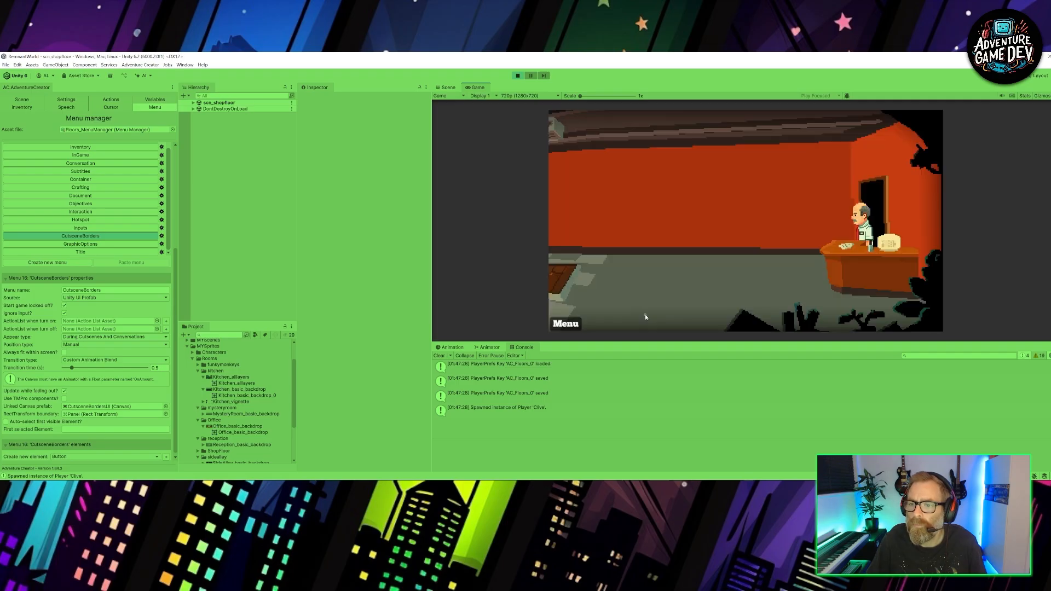
- Walk the character across the shop floor, return through the door to the office, and end the play test
{"action": "left_click", "coordinate": [761, 290]}
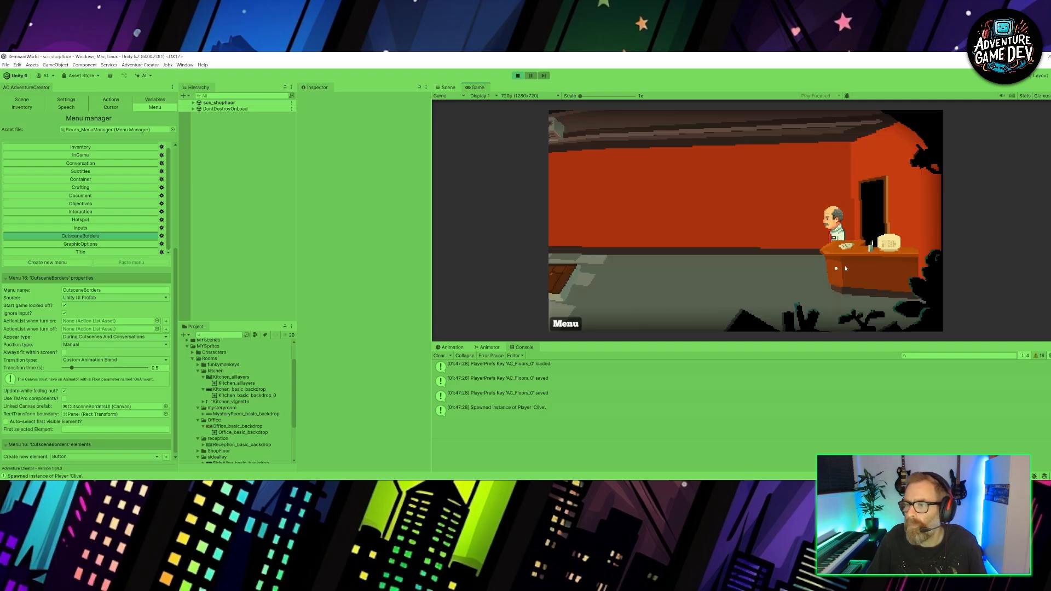
{"action": "left_click", "coordinate": [879, 229]}
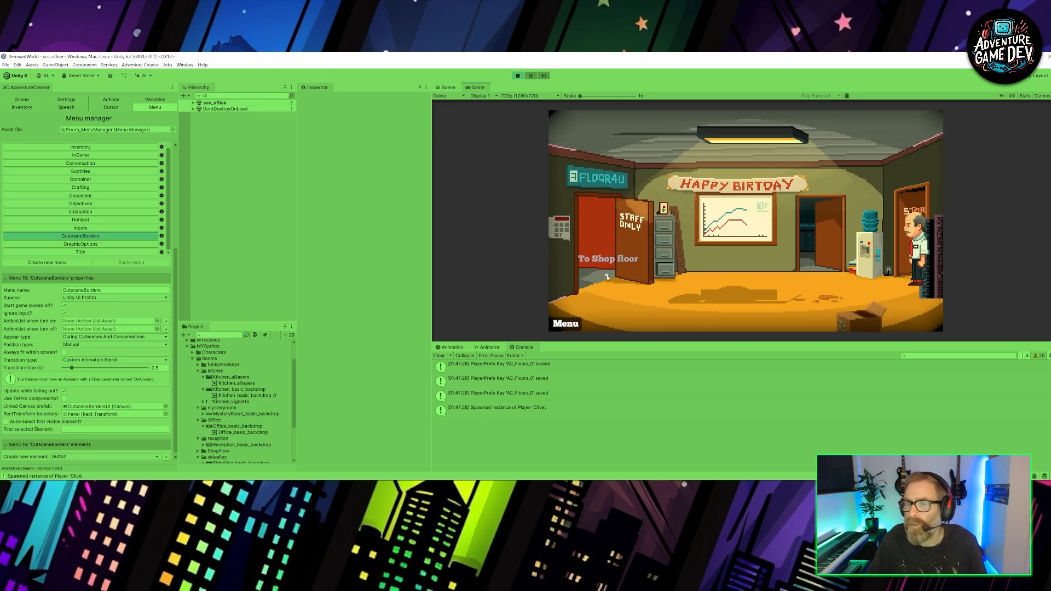
{"action": "left_click", "coordinate": [517, 76]}
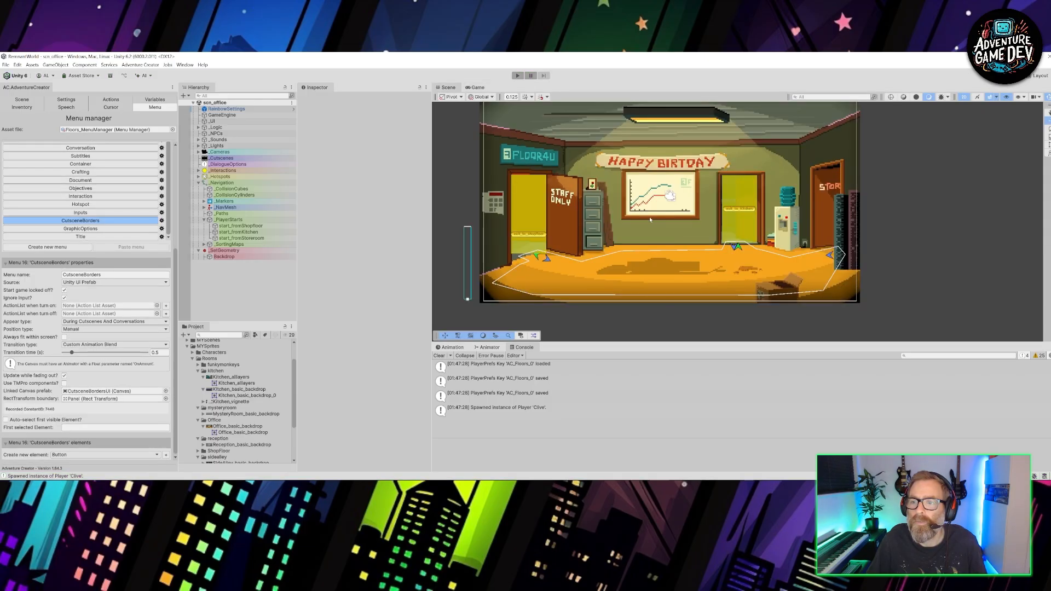
- Check the previous-scene activation settings of the office's shop floor and storeroom player starts
{"action": "scroll", "coordinate": [563, 255], "scroll_direction": "up", "scroll_amount": 3}
{"action": "left_click", "coordinate": [545, 263]}
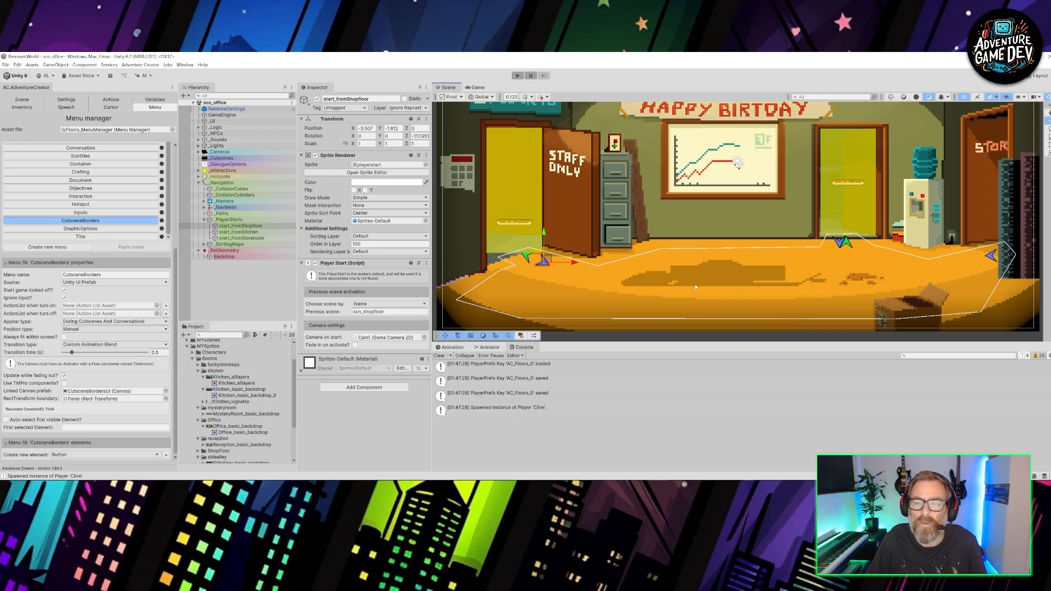
{"action": "middle_click_drag", "start_coordinate": [991, 271], "coordinate": [751, 273]}
{"action": "left_click", "coordinate": [751, 271]}
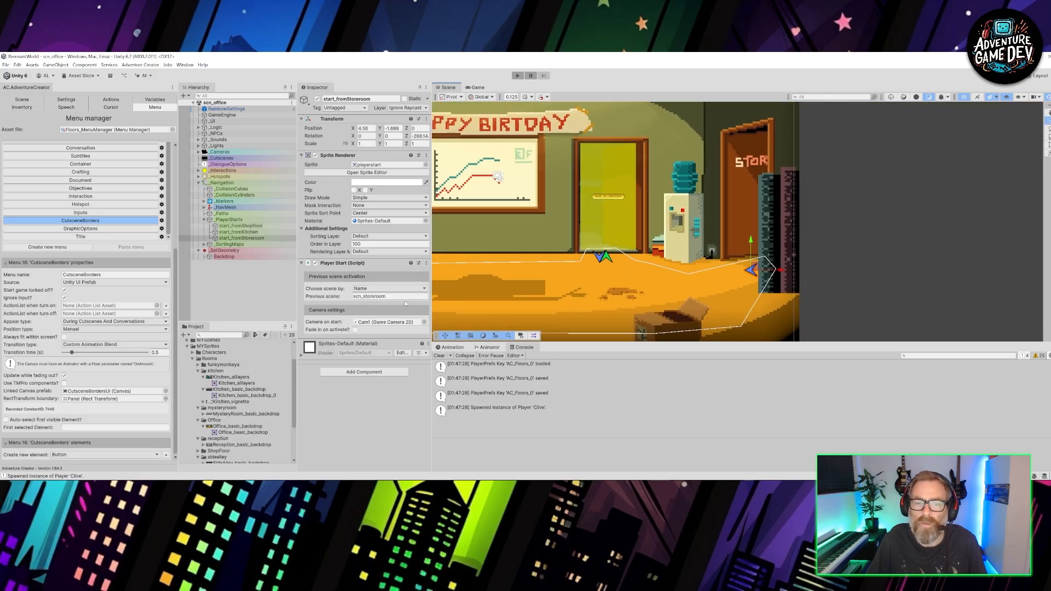
{"action": "middle_click_drag", "start_coordinate": [526, 250], "coordinate": [727, 212]}
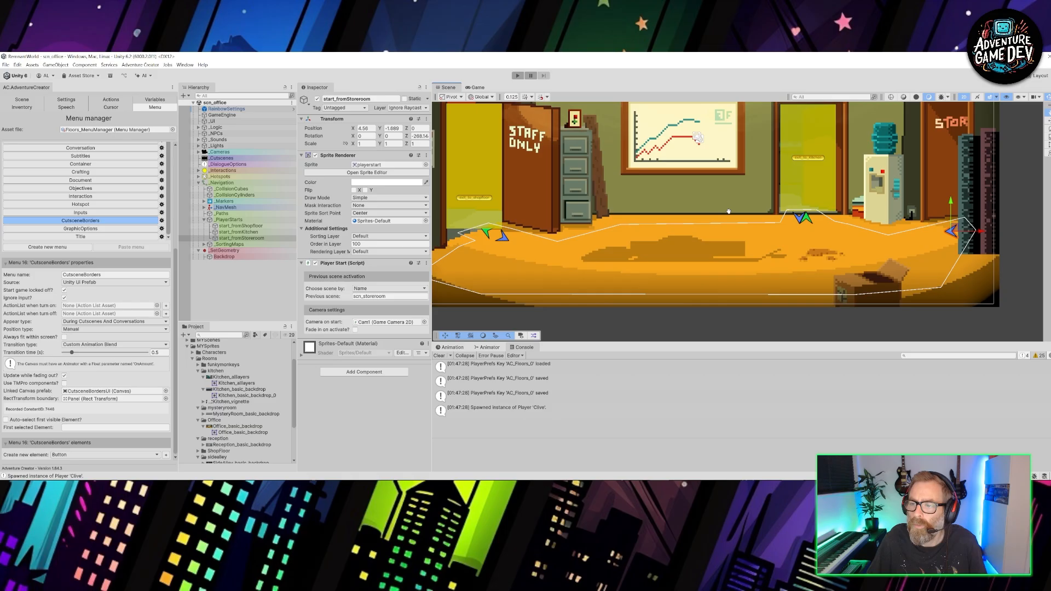
{"action": "left_click", "coordinate": [505, 239]}
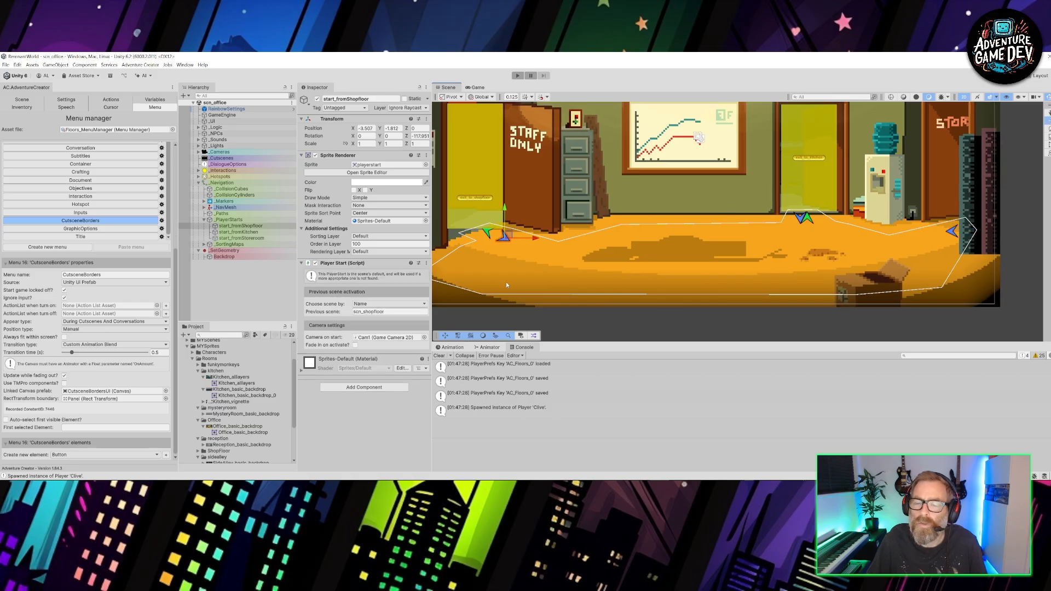
- Review the scene list in the Windows build profile, and close the build profiles
{"action": "left_click", "coordinate": [5, 65]}
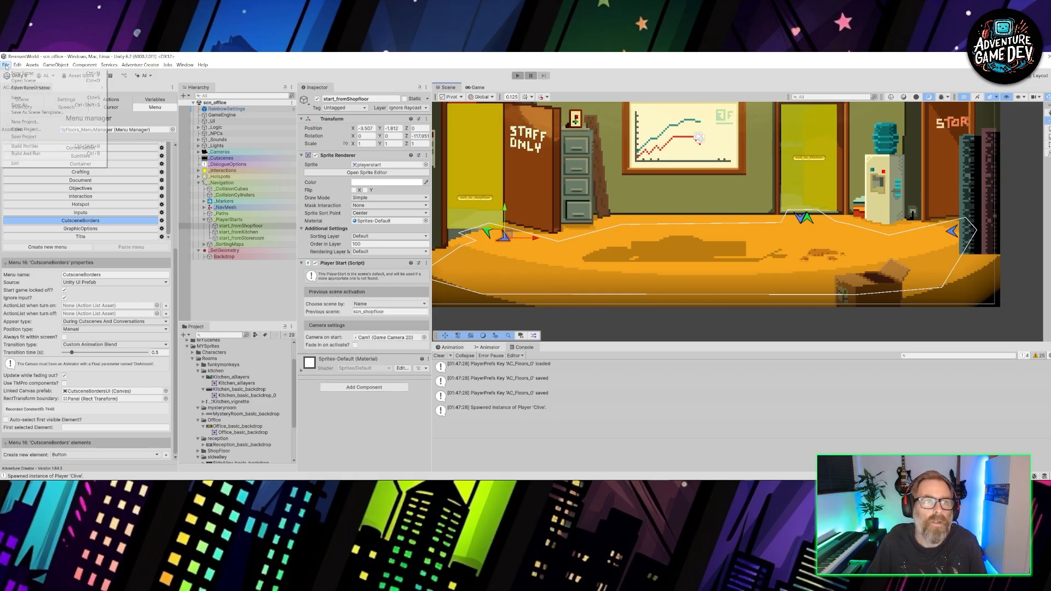
{"action": "left_click", "coordinate": [28, 146]}
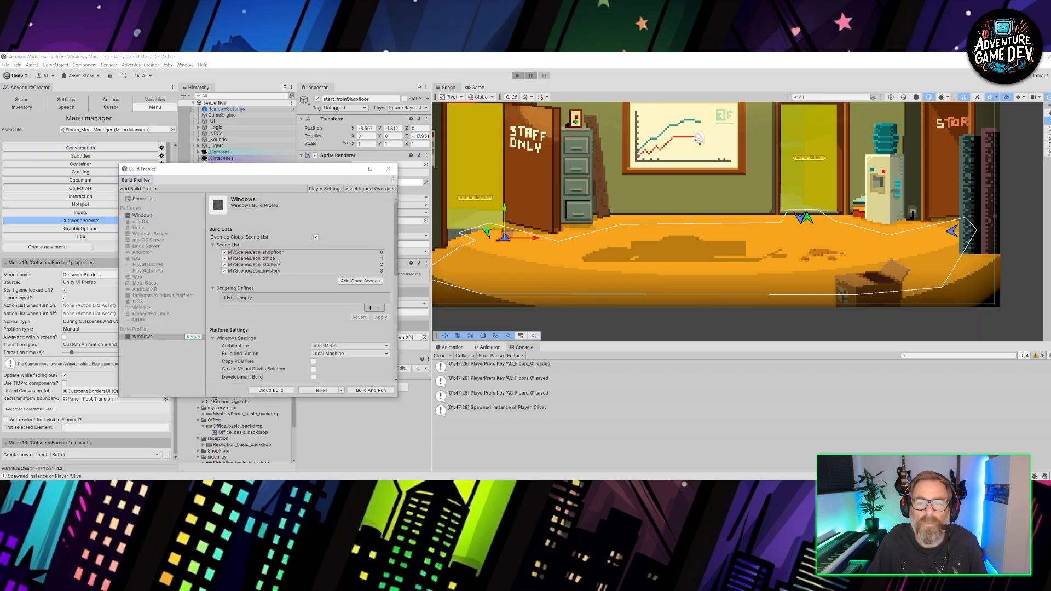
{"action": "left_click_drag", "start_coordinate": [313, 170], "coordinate": [185, 152]}
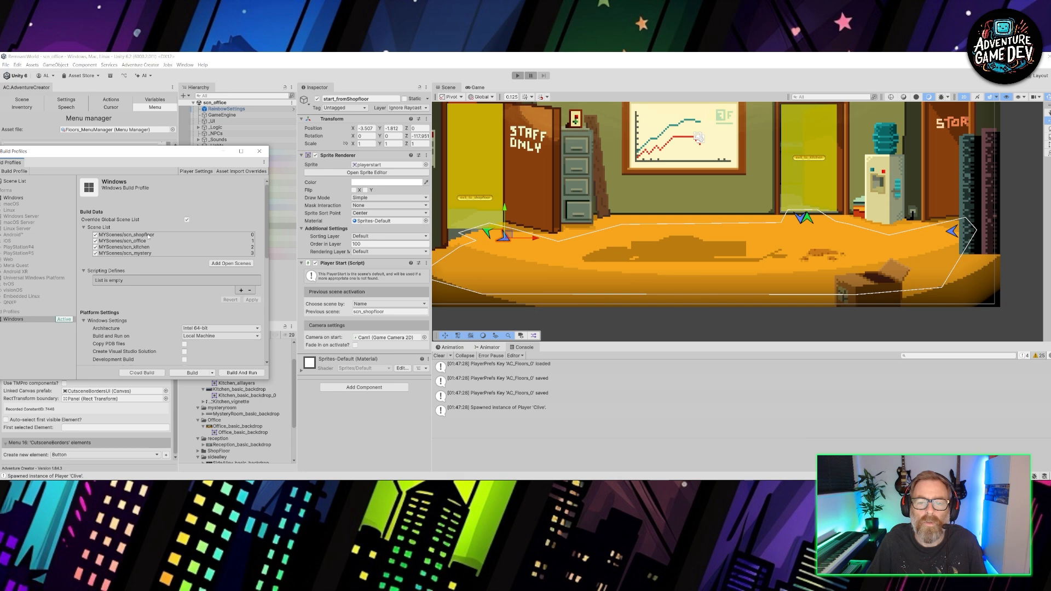
{"action": "left_click", "coordinate": [260, 151]}
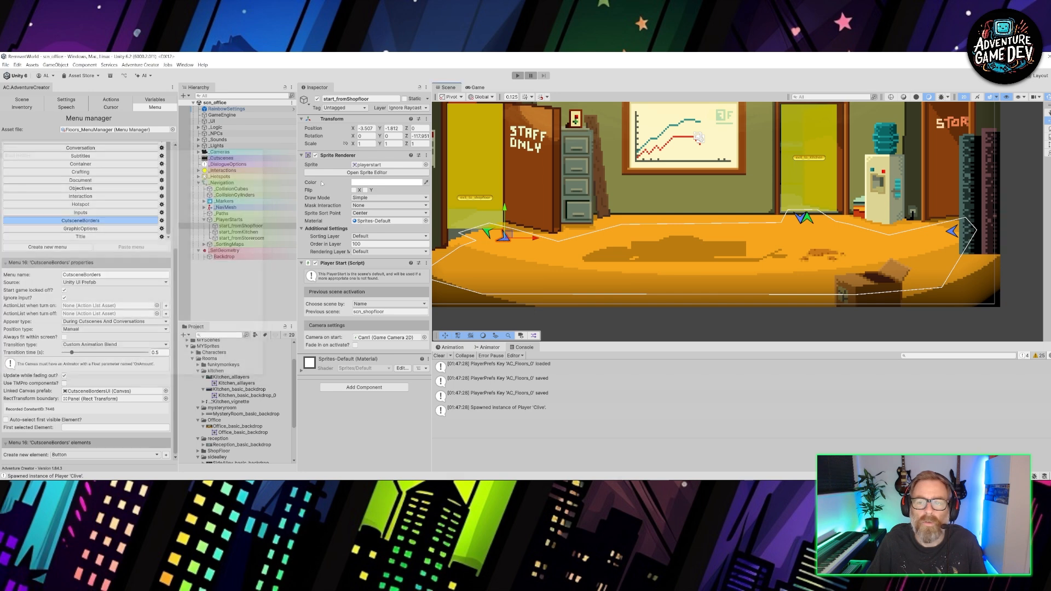
- Delete the start_fromStoreroom player start beside the office's storeroom door, and save the scene
{"action": "scroll", "coordinate": [539, 256], "scroll_direction": "down", "scroll_amount": 1}
{"action": "scroll", "coordinate": [540, 255], "scroll_direction": "down", "scroll_amount": 2}
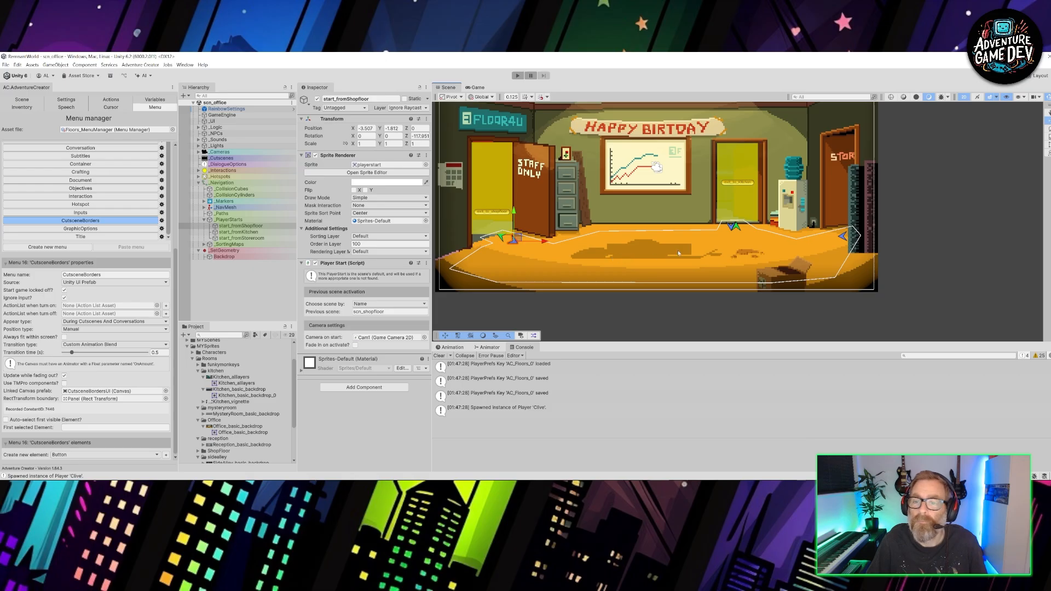
{"action": "middle_click_drag", "start_coordinate": [678, 253], "coordinate": [631, 251]}
{"action": "left_click", "coordinate": [793, 236]}
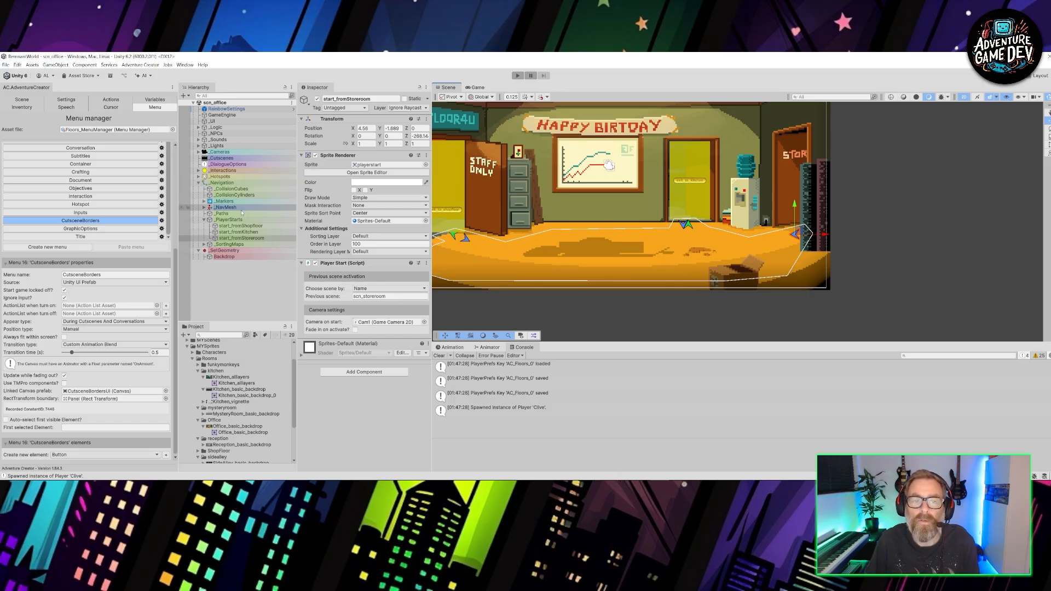
{"action": "key", "text": "Delete"}
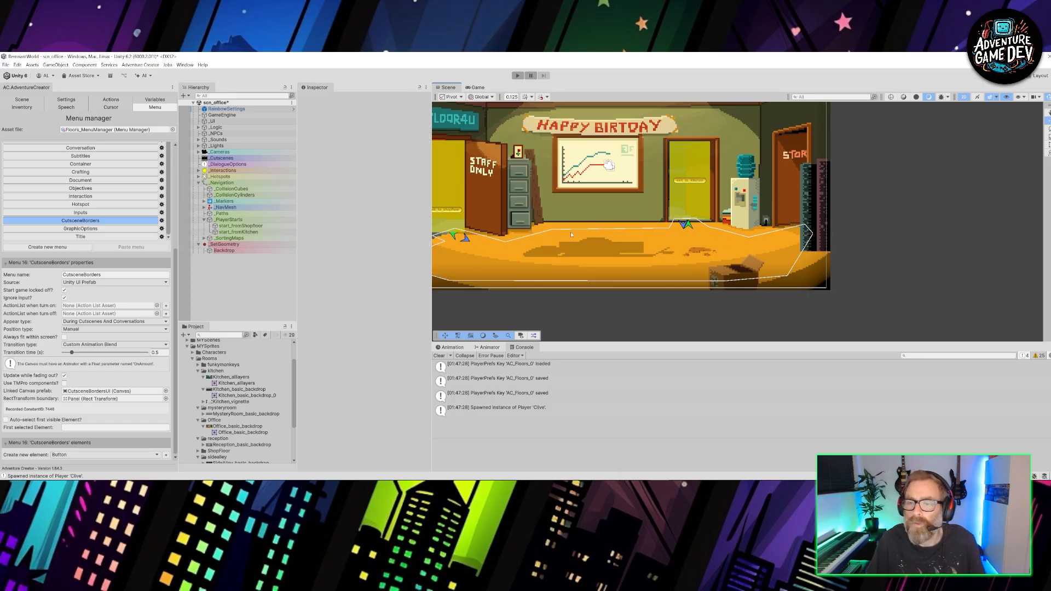
{"action": "middle_click_drag", "start_coordinate": [706, 245], "coordinate": [748, 252]}
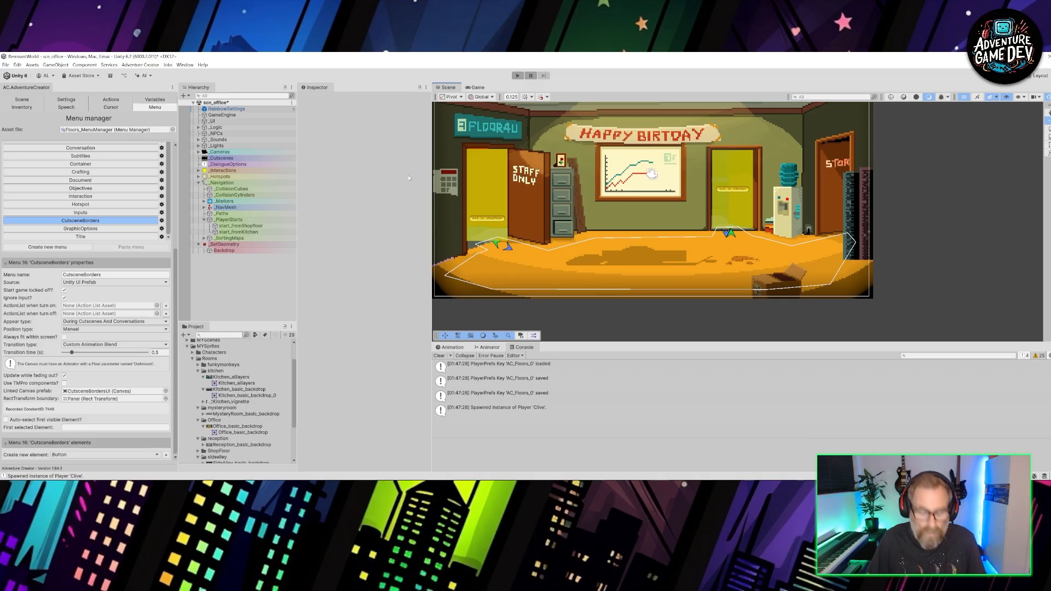
{"action": "key", "text": "ctrl+s"}
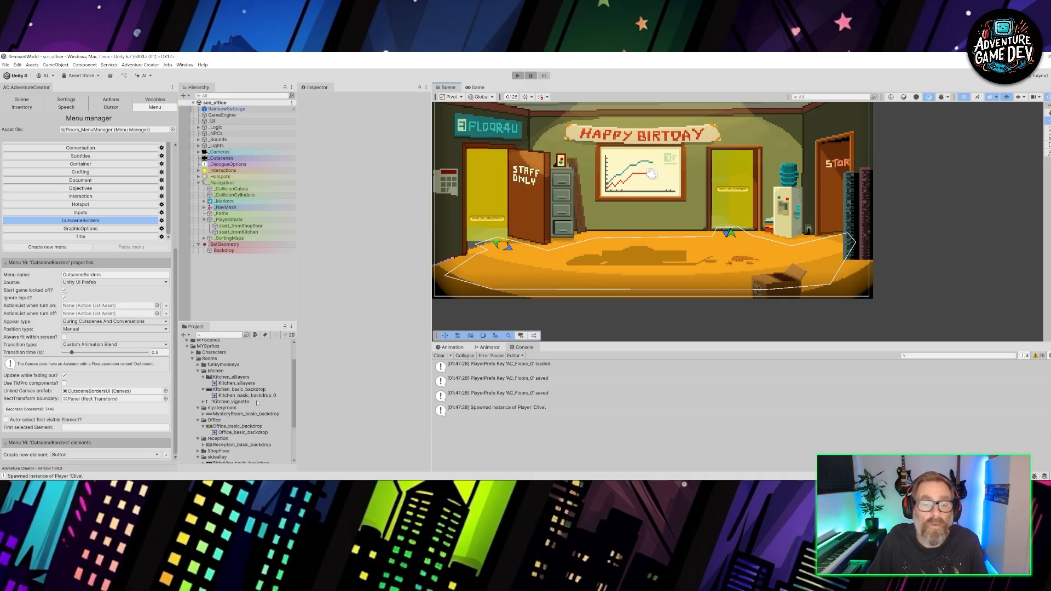
- Collapse the kitchen, mysteryroom, Office and reception sprite folders in the project assets
{"action": "scroll", "coordinate": [256, 403], "scroll_direction": "down", "scroll_amount": 5}
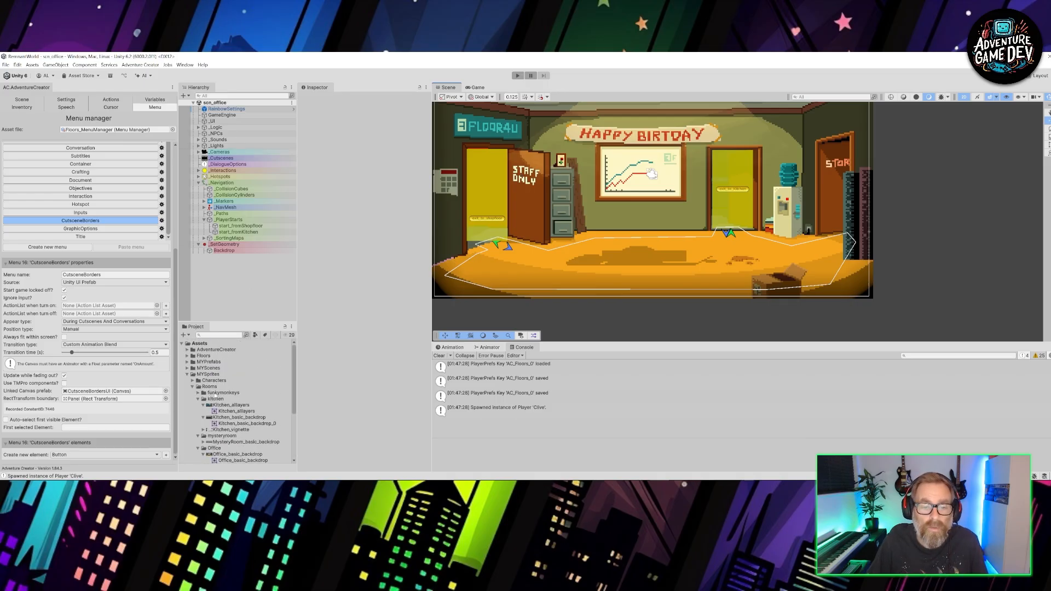
{"action": "left_click", "coordinate": [199, 399]}
{"action": "left_click", "coordinate": [198, 405]}
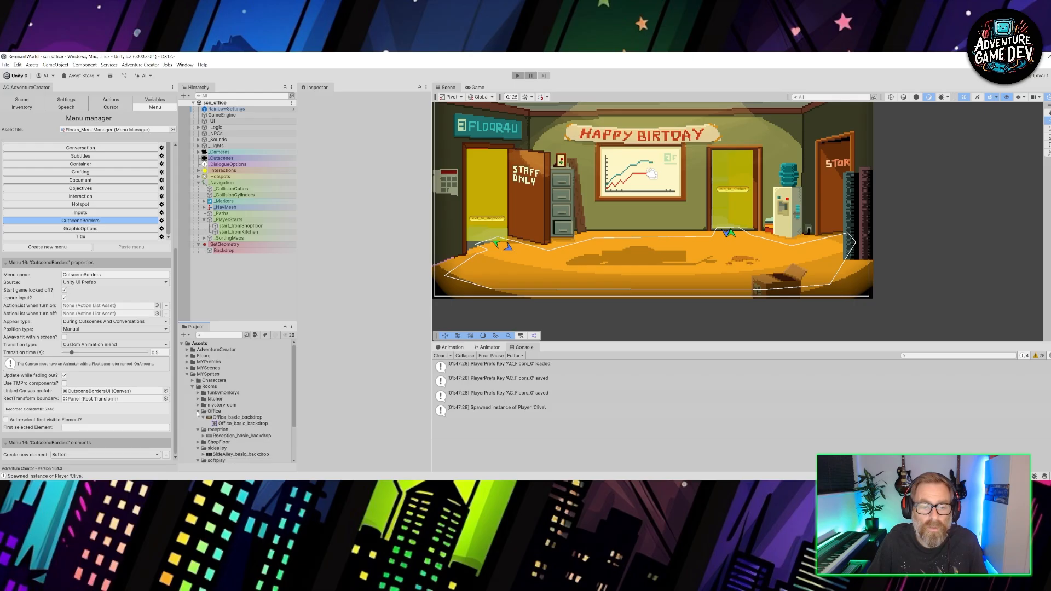
{"action": "left_click", "coordinate": [199, 411]}
{"action": "left_click", "coordinate": [198, 418]}
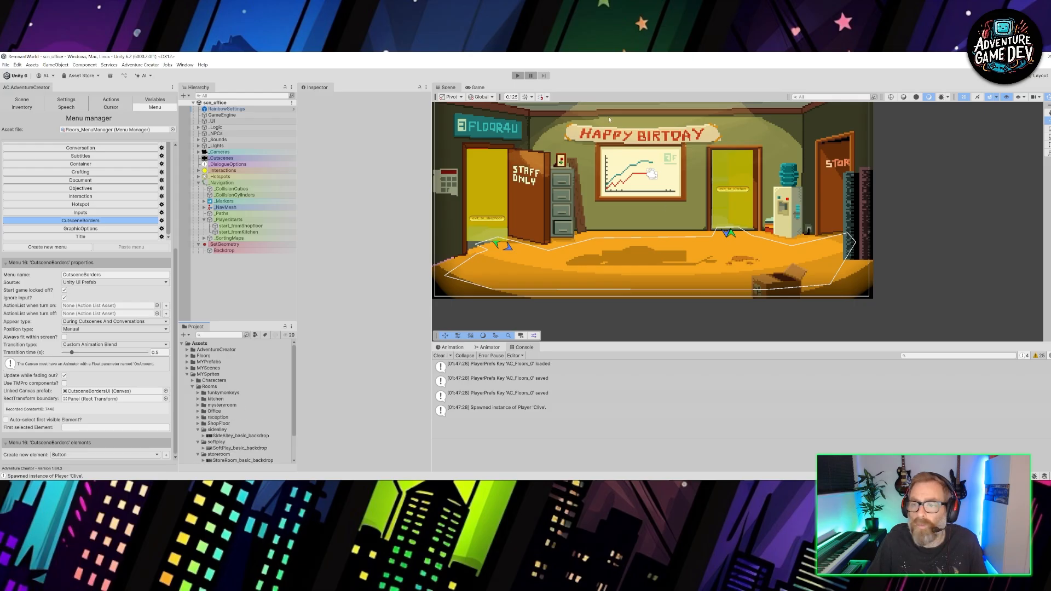
{"action": "middle_click_drag", "start_coordinate": [584, 234], "coordinate": [592, 254]}
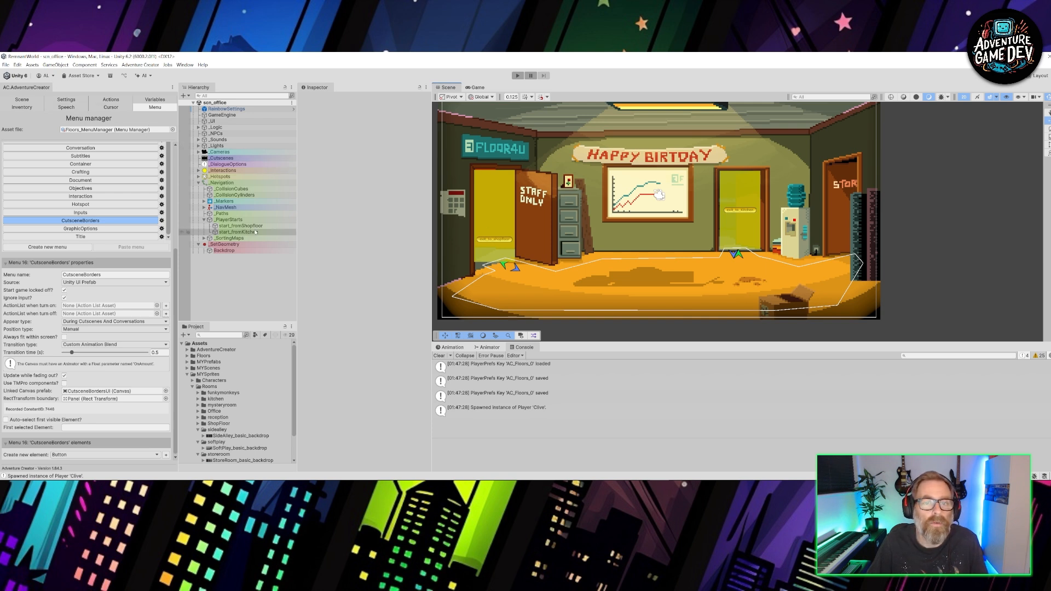
- Open the recently used scn_kitchen scene
{"action": "left_click", "coordinate": [6, 65]}
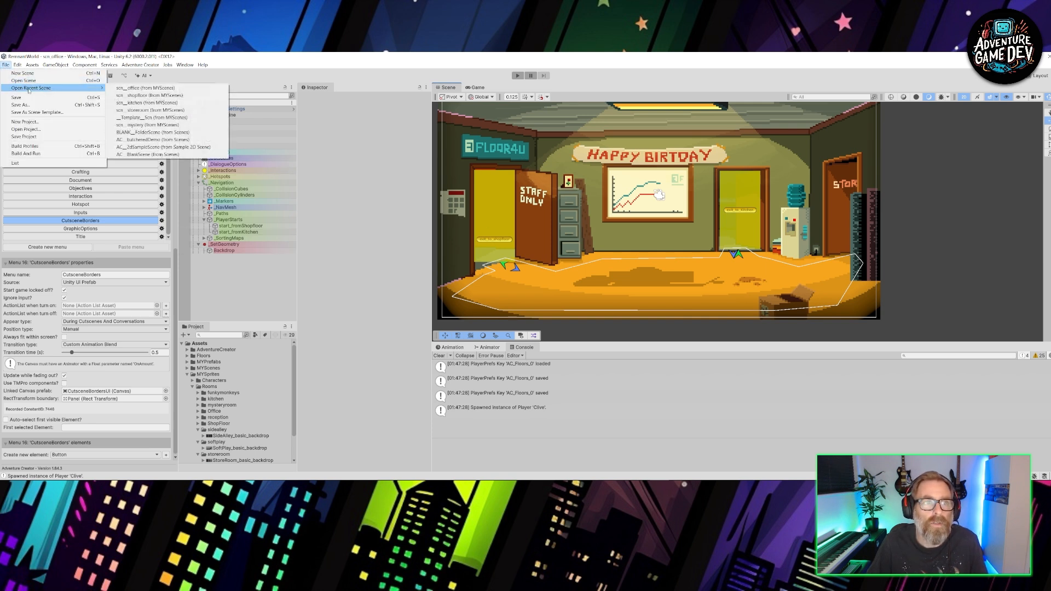
{"action": "mouse_move", "coordinate": [82, 87]}
{"action": "left_click", "coordinate": [147, 102]}
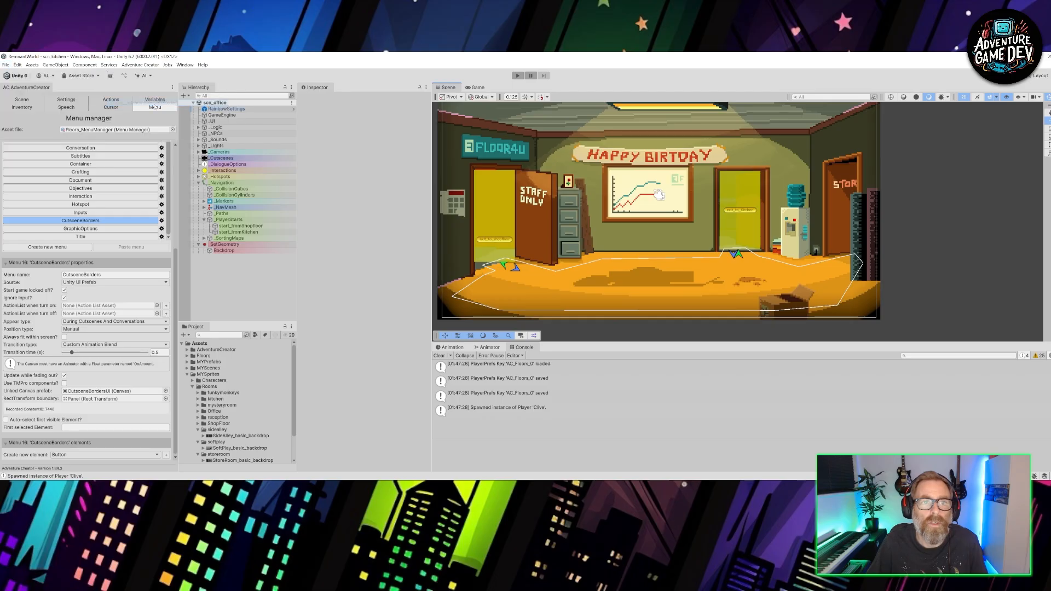
- Set the Order in Layer of the kitchen's Foreground sprite to 10
{"action": "left_click", "coordinate": [198, 189]}
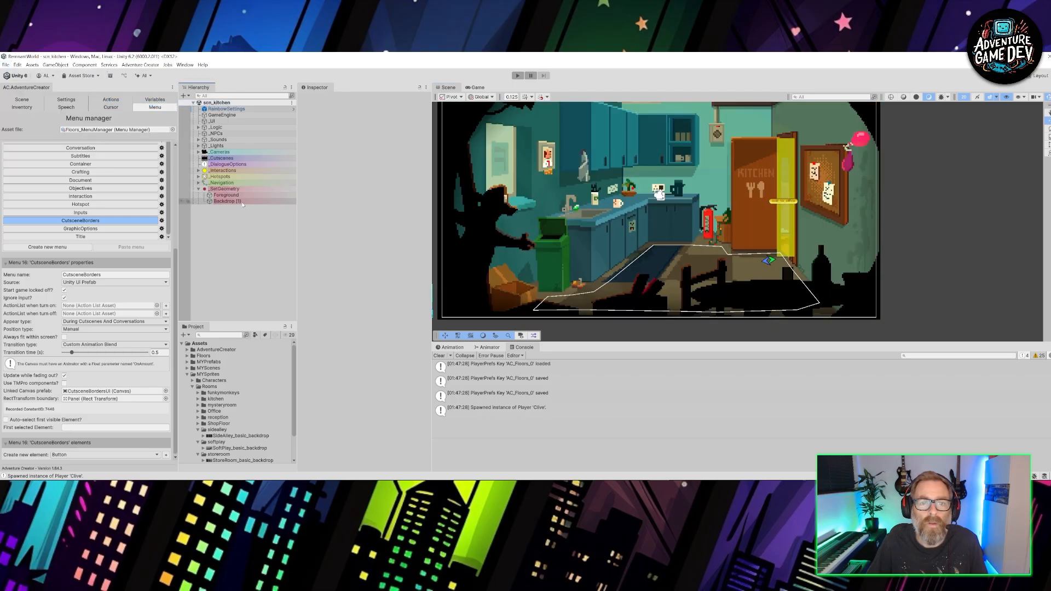
{"action": "left_click", "coordinate": [230, 201]}
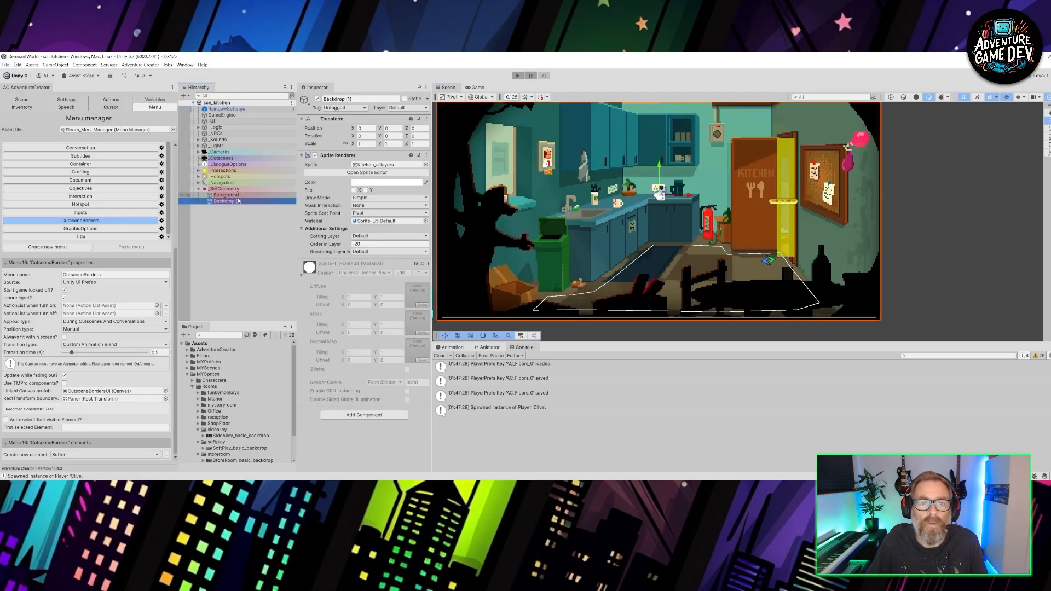
{"action": "left_click", "coordinate": [389, 244]}
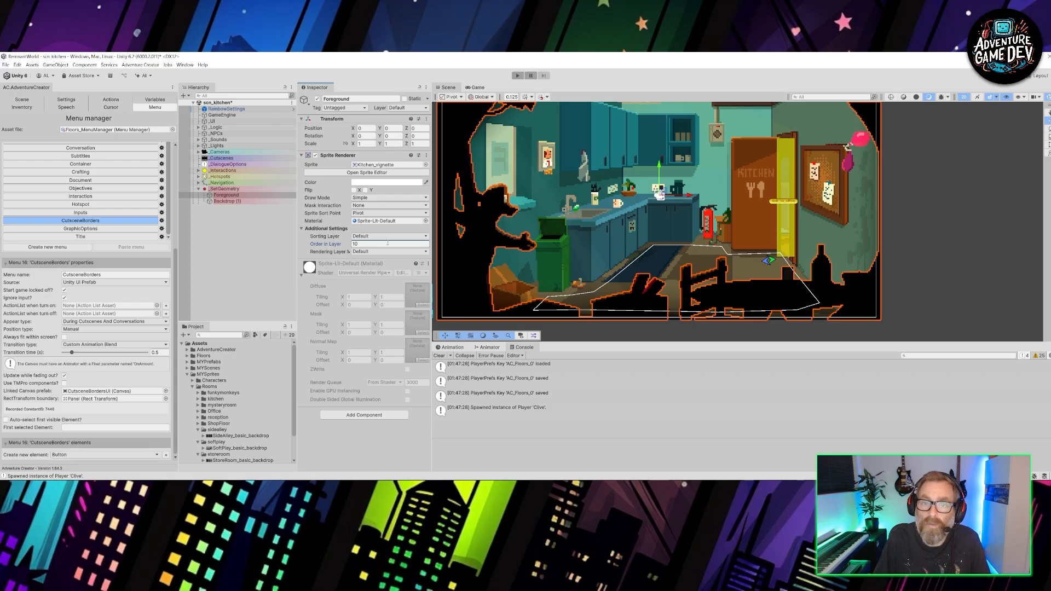
- Play-test the kitchen scene by walking the character back and forth behind the foreground silhouettes
{"action": "left_click", "coordinate": [518, 75]}
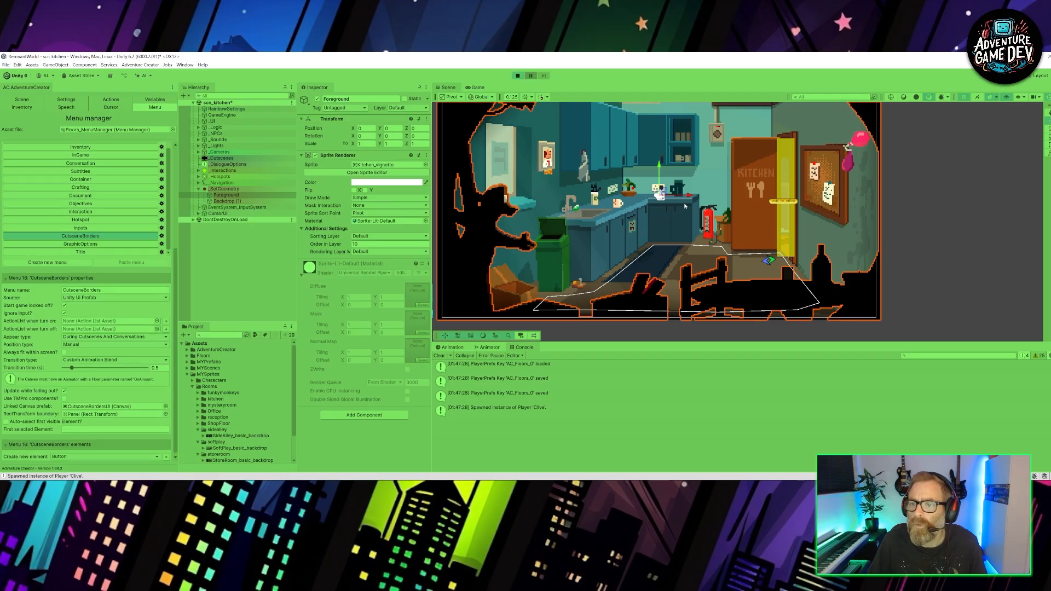
{"action": "left_click", "coordinate": [804, 301]}
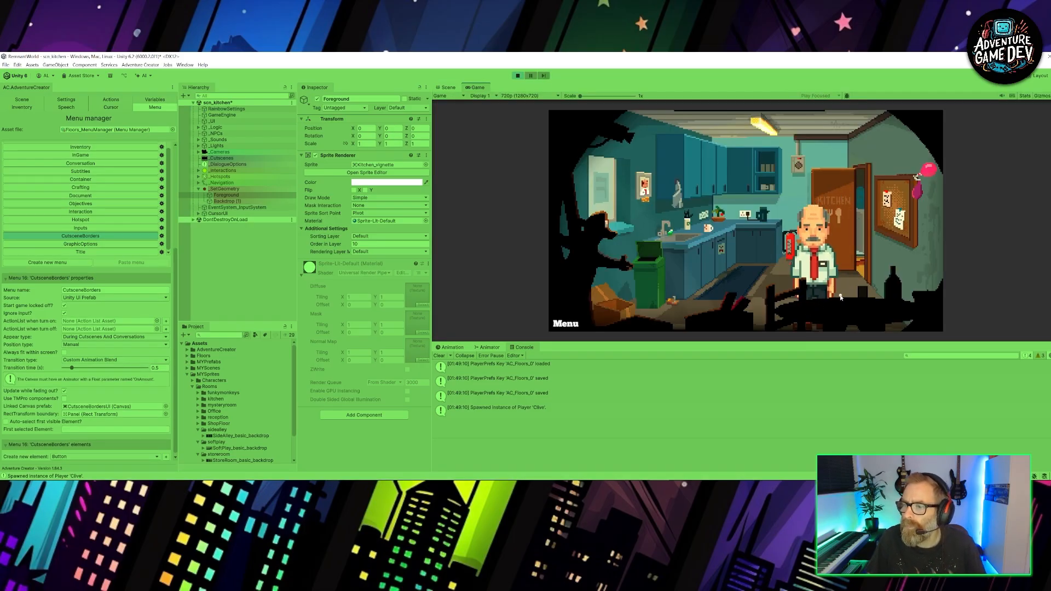
{"action": "left_click", "coordinate": [869, 310]}
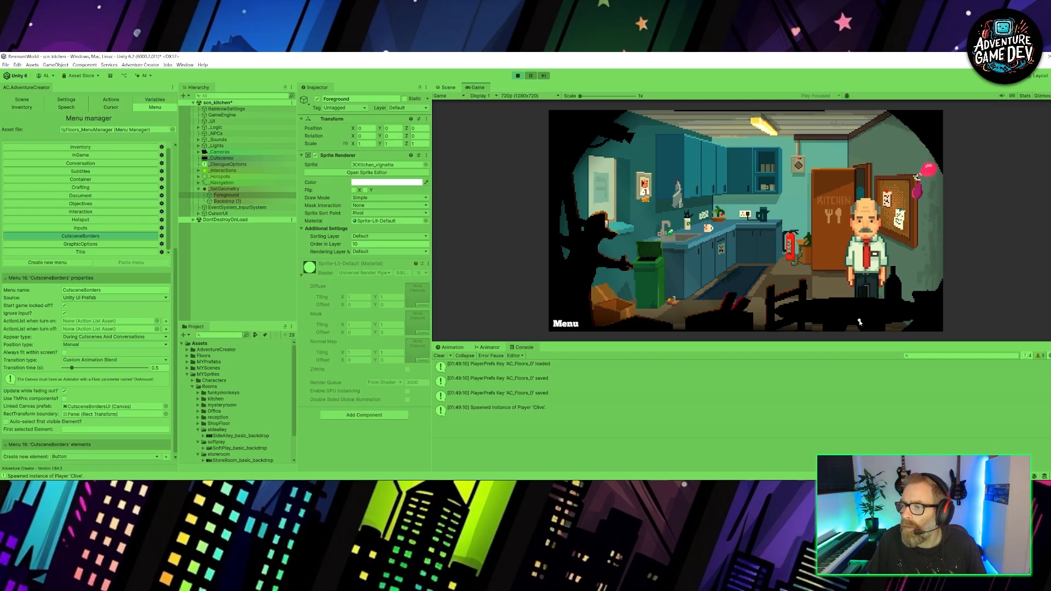
{"action": "left_click", "coordinate": [846, 283]}
{"action": "left_click", "coordinate": [784, 301]}
{"action": "left_click", "coordinate": [763, 307]}
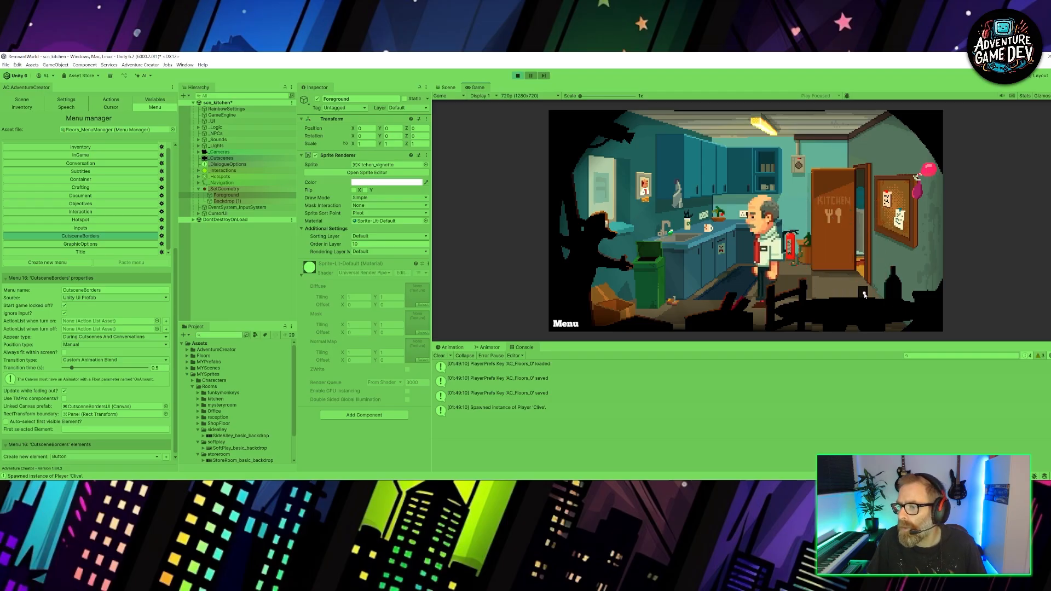
{"action": "left_click", "coordinate": [885, 302]}
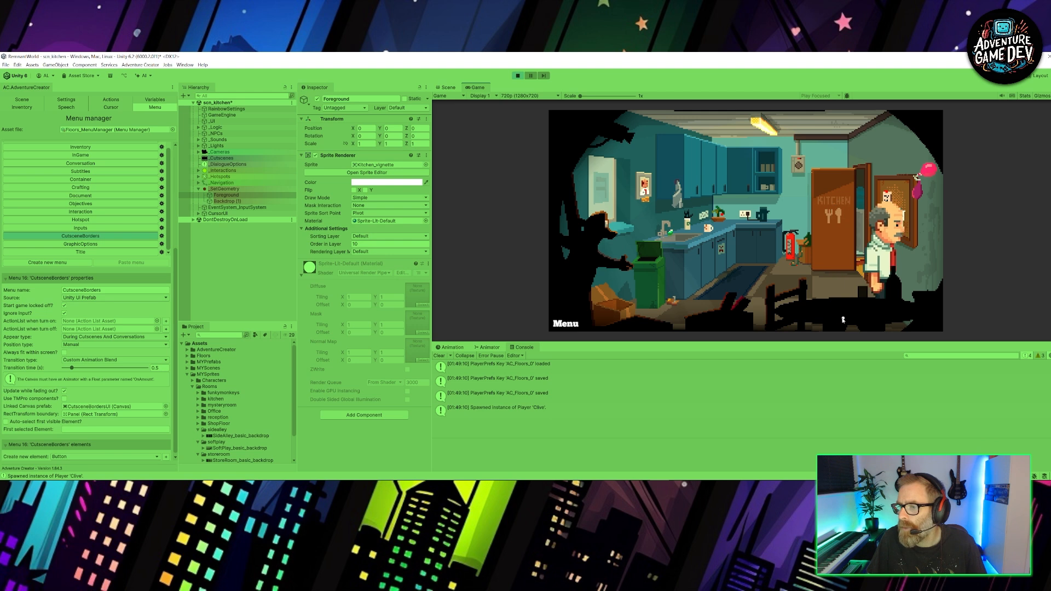
{"action": "left_click", "coordinate": [813, 322]}
{"action": "left_click", "coordinate": [704, 316]}
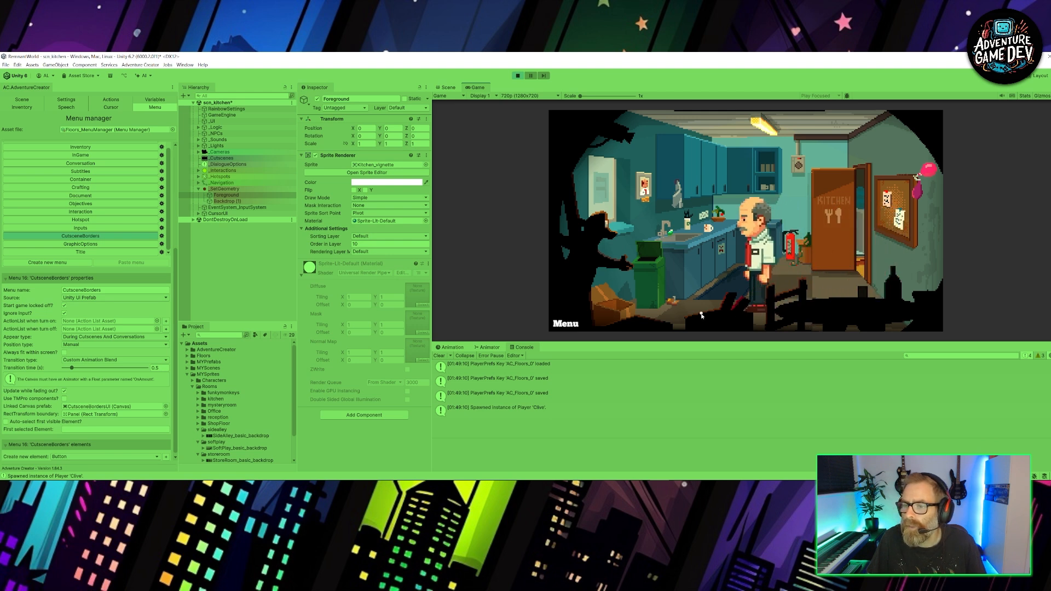
{"action": "left_click", "coordinate": [598, 316]}
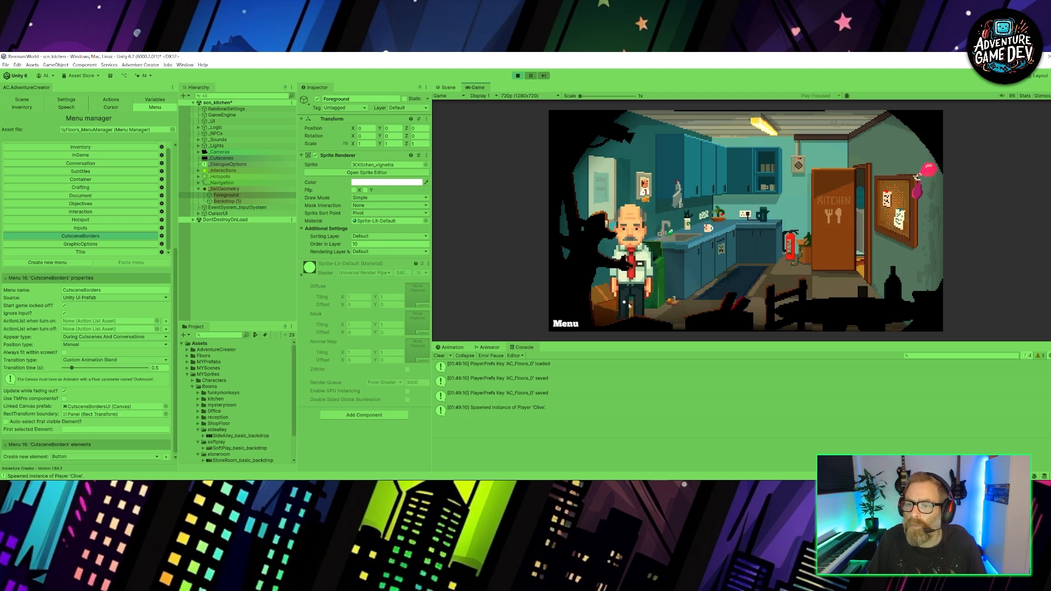
- Walk the character back through the kitchen, exit to the office, and take the staff door to the shop floor
{"action": "left_click", "coordinate": [682, 310]}
{"action": "left_click", "coordinate": [745, 278]}
{"action": "left_click", "coordinate": [781, 266]}
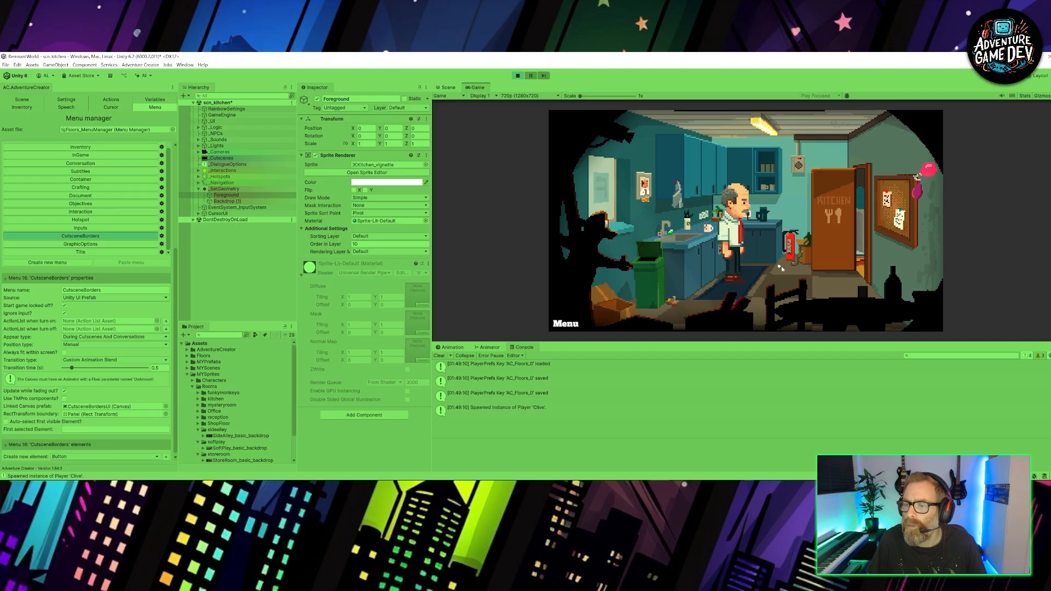
{"action": "left_click", "coordinate": [827, 289]}
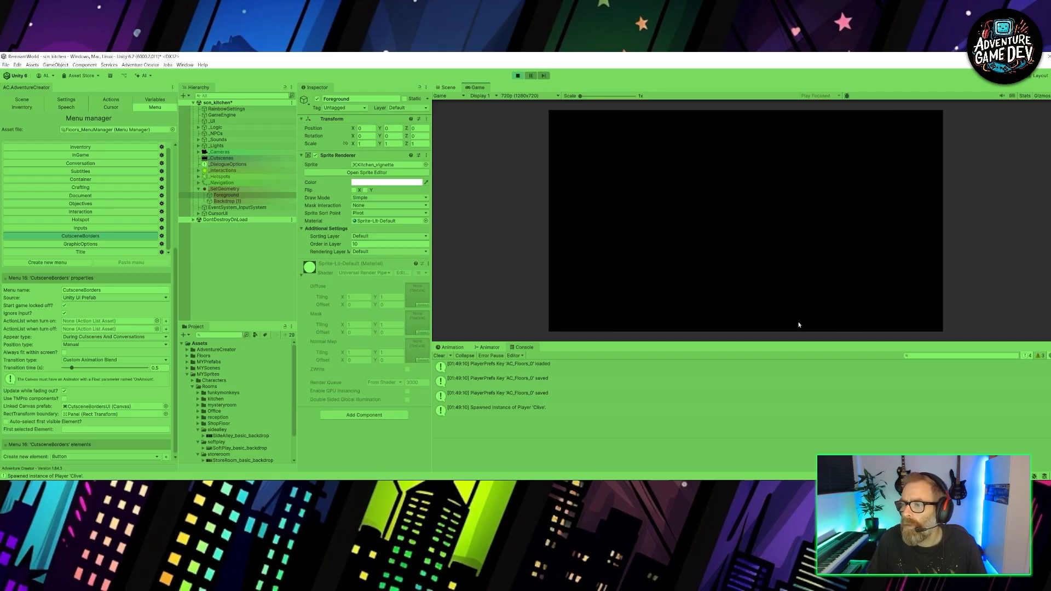
{"action": "left_click", "coordinate": [605, 271]}
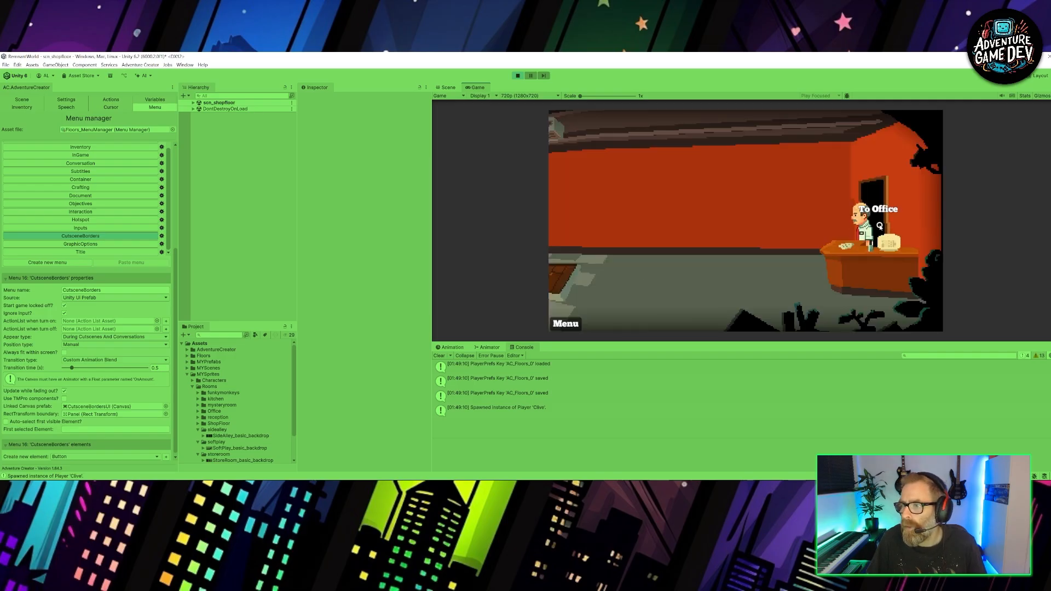
- Play-test the return route from the shop floor through the office into the kitchen, walking the character into the room
{"action": "left_click", "coordinate": [880, 225]}
{"action": "left_click", "coordinate": [715, 299]}
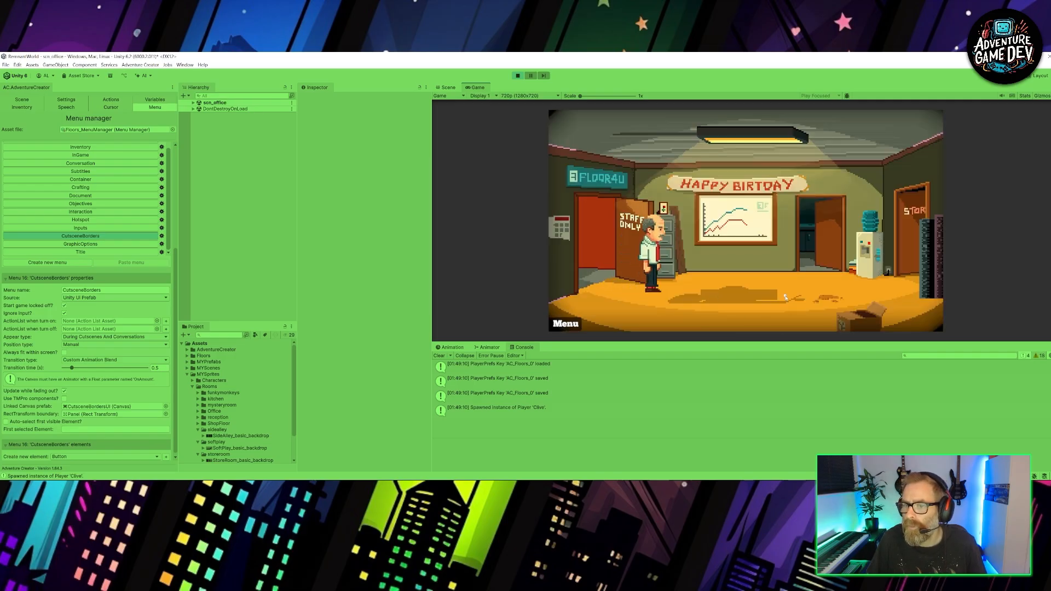
{"action": "left_click", "coordinate": [821, 260]}
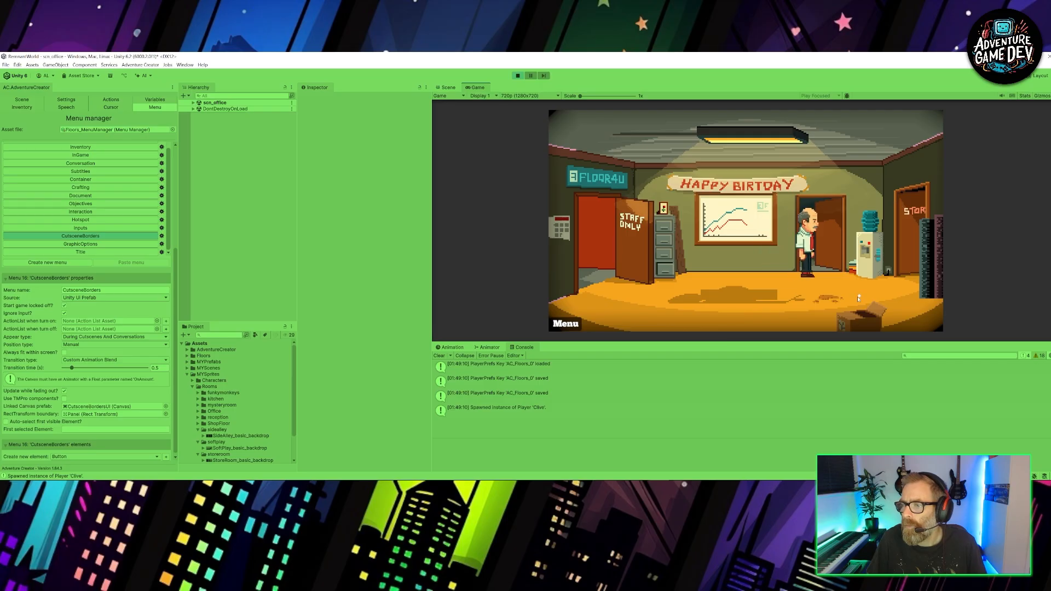
{"action": "left_click", "coordinate": [723, 290]}
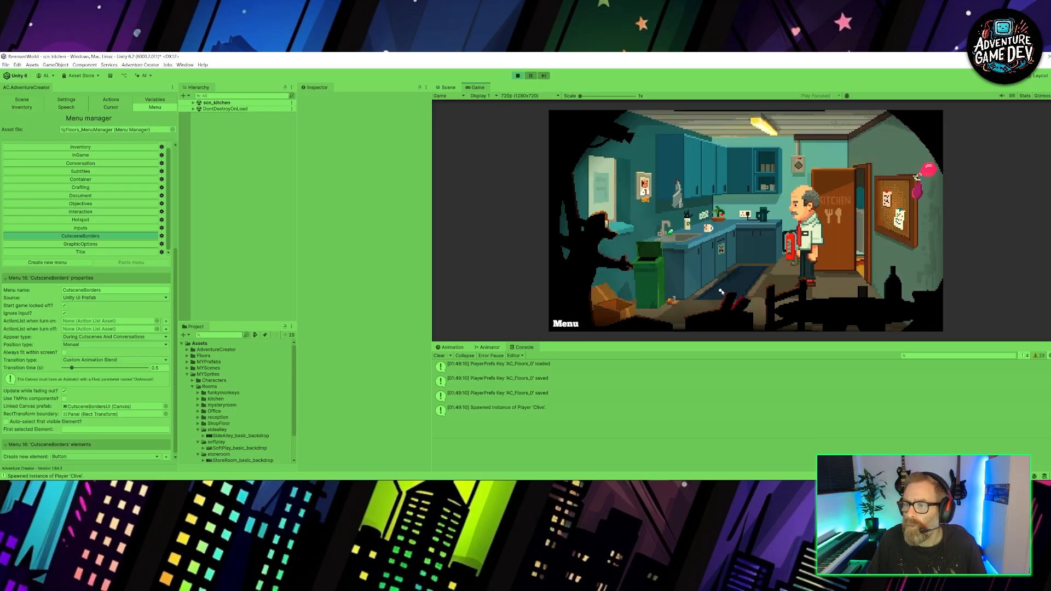
- Exit the kitchen to the office, re-enter the kitchen, and walk the character down behind the foreground silhouettes
{"action": "left_click", "coordinate": [862, 246]}
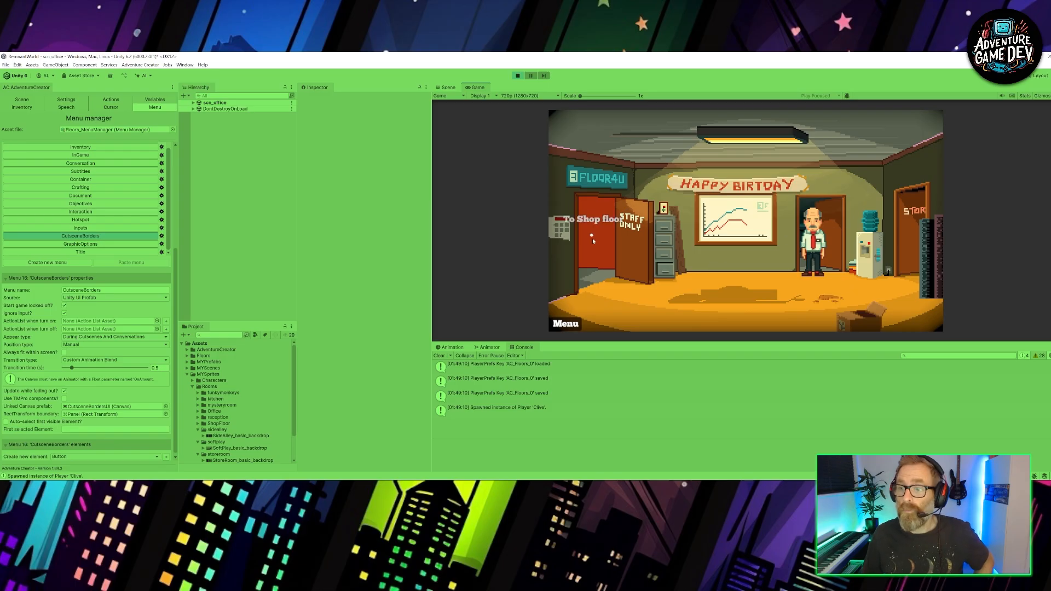
{"action": "left_click", "coordinate": [834, 265]}
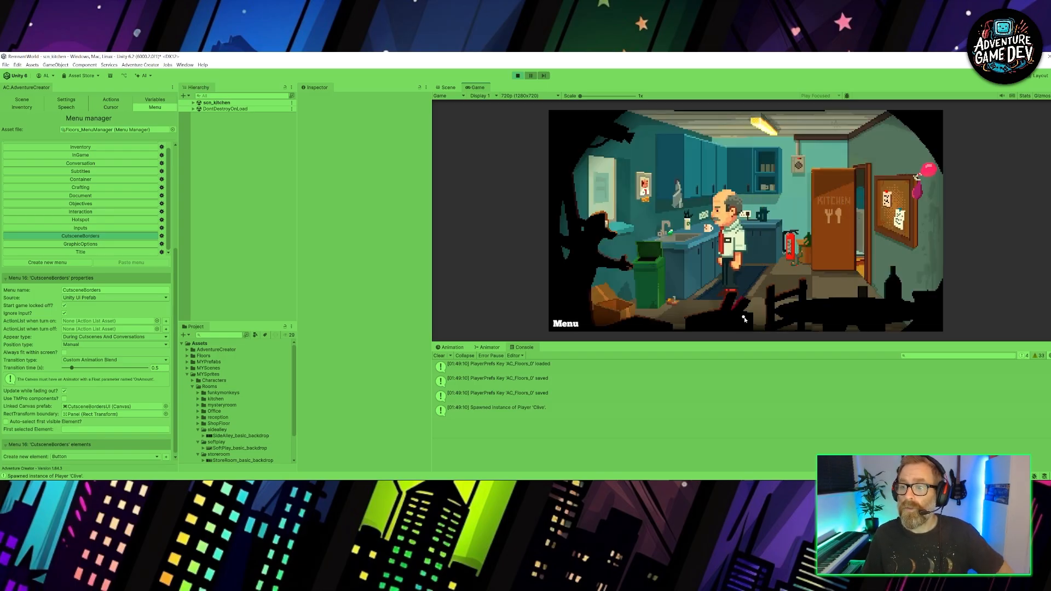
{"action": "left_click", "coordinate": [746, 322]}
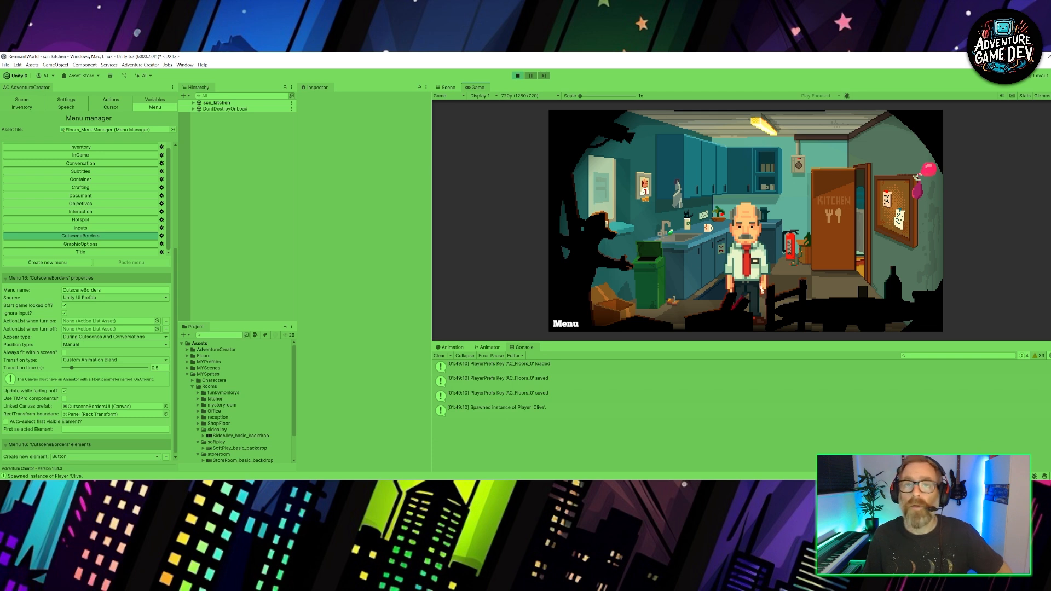